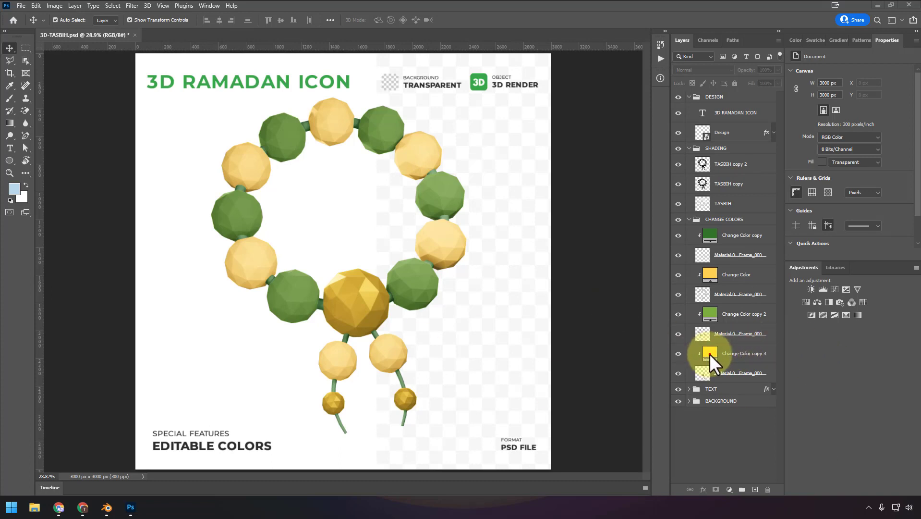
- Recolor the Change Color copy 3 fill layer from yellow to bright blue (#00baff)
double_click(711, 354)
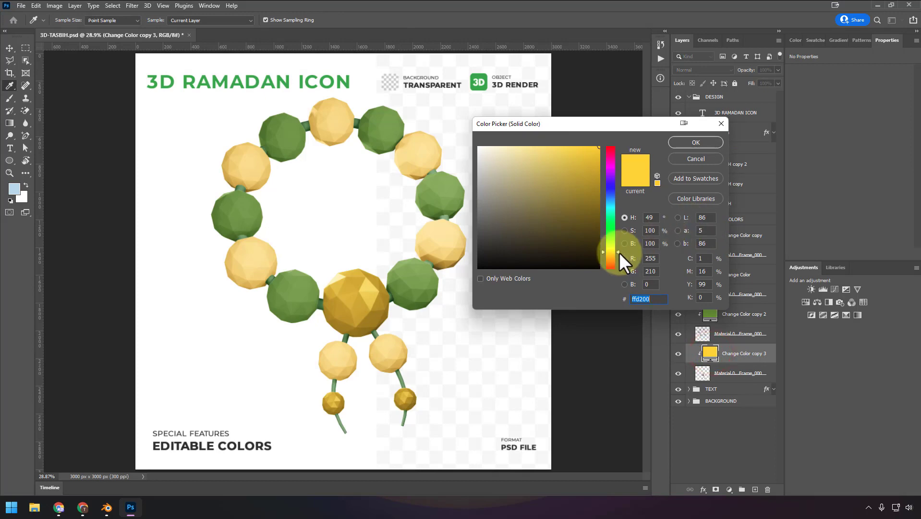
drag(620, 253, 613, 203)
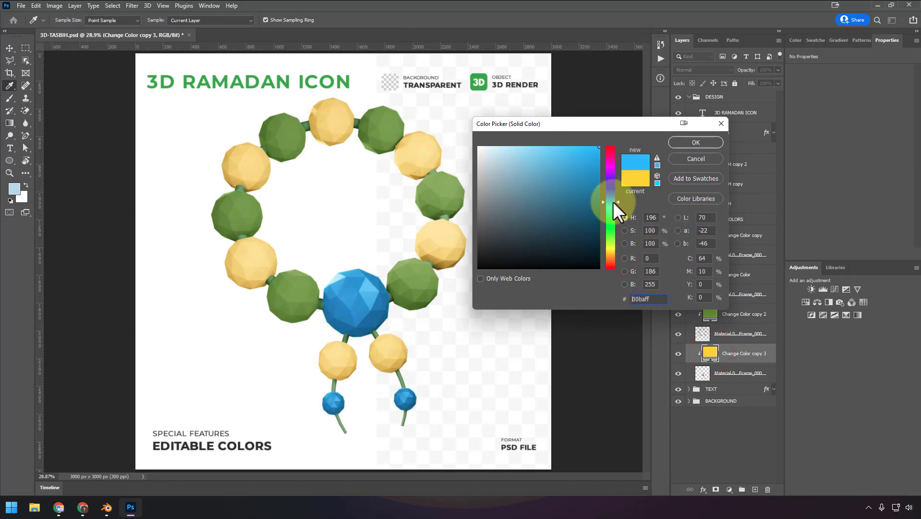
click(679, 139)
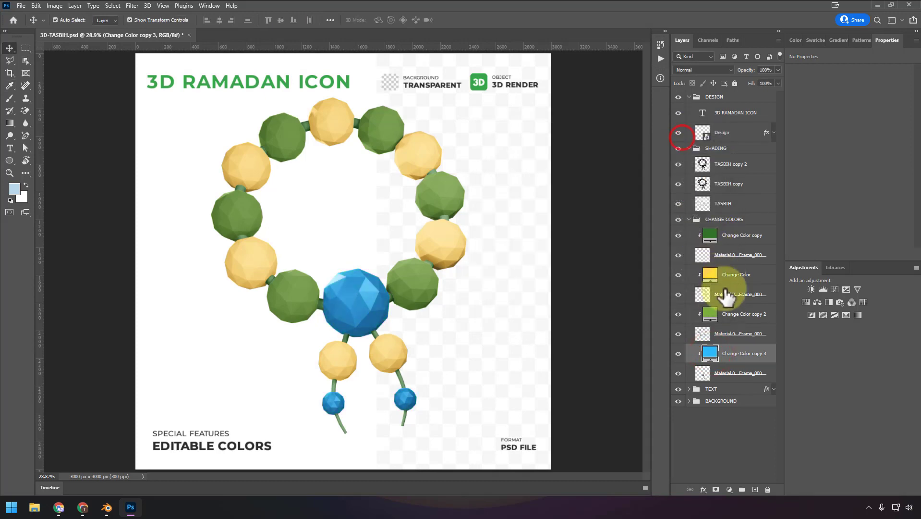
- Recolor the Change Color copy 2 fill layer to a deep indigo by shifting only its hue
double_click(710, 315)
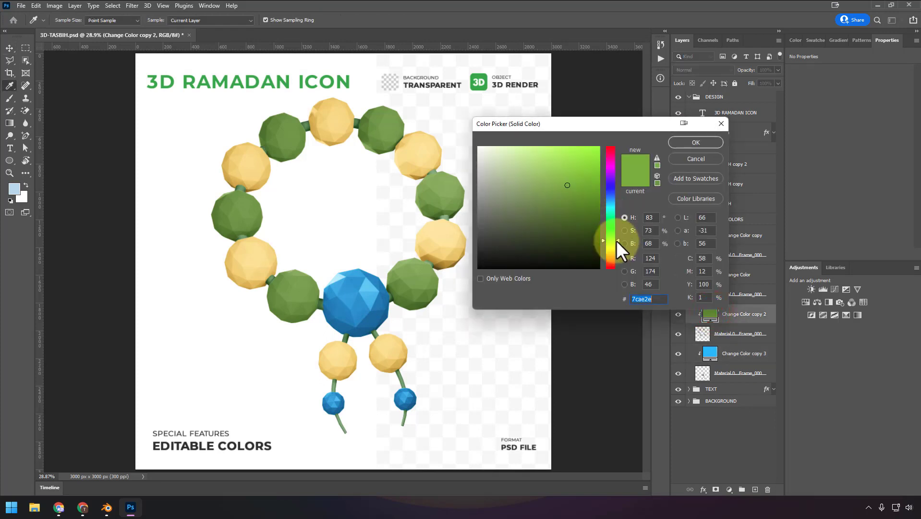
drag(617, 241, 617, 189)
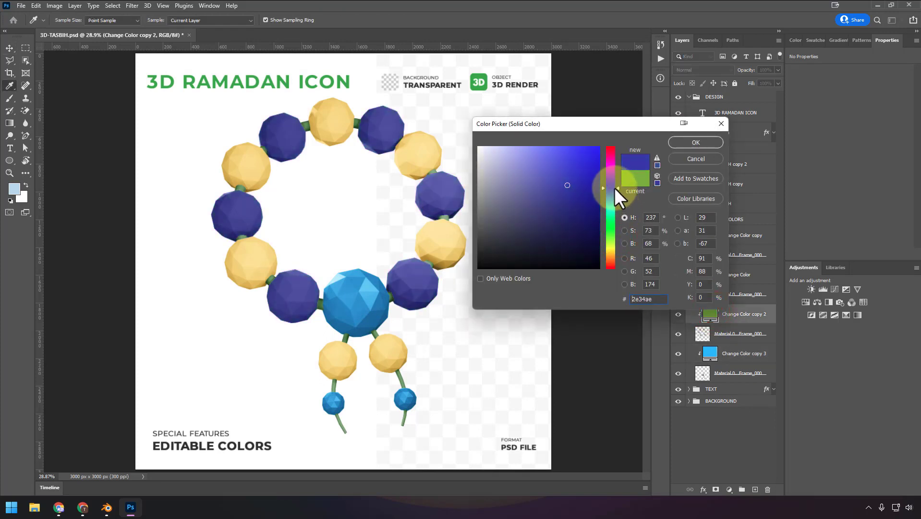
click(678, 144)
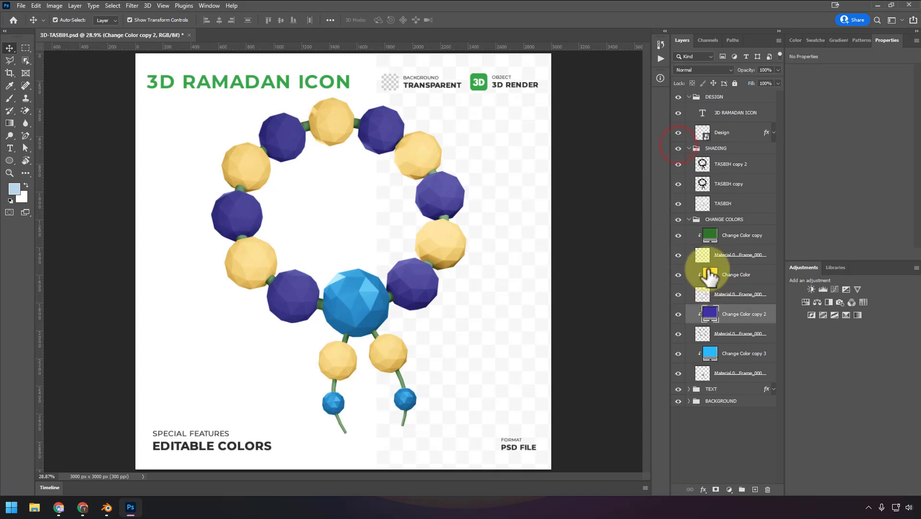
- Recolor the Change Color copy fill layer, which tints the cord, to dark indigo (#221a74)
double_click(710, 235)
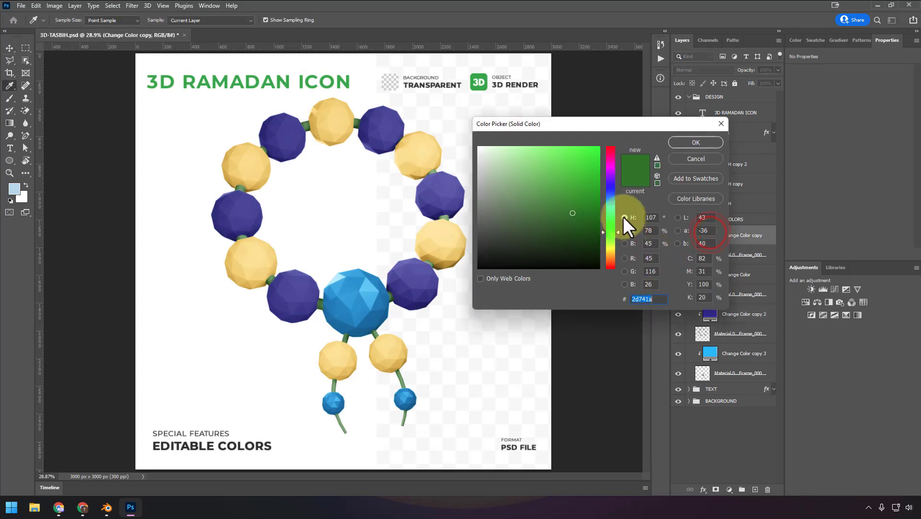
drag(619, 242, 622, 186)
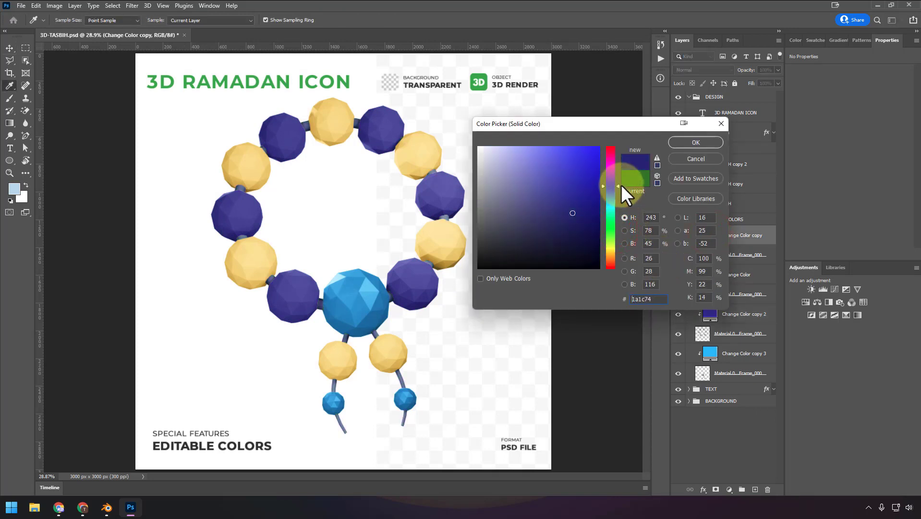
click(707, 141)
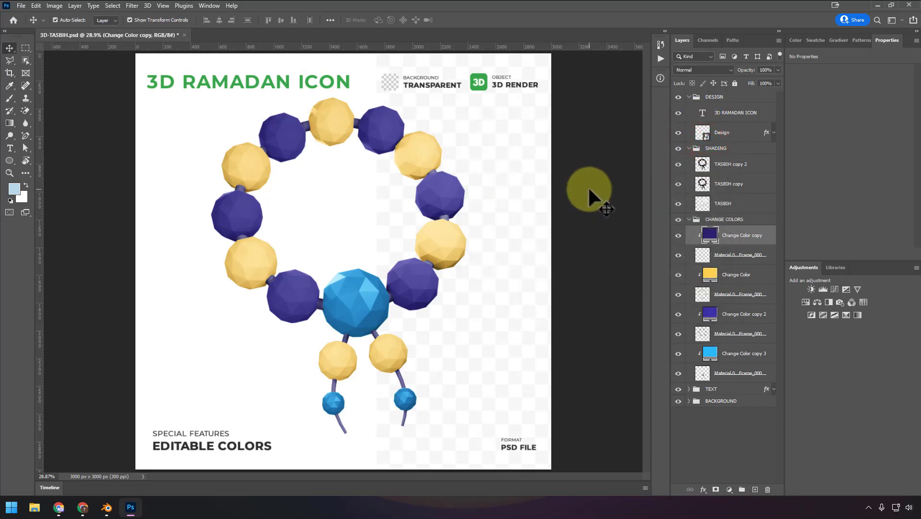
- Switch to the browser and look over the published files on the Freepik contributor site
click(83, 507)
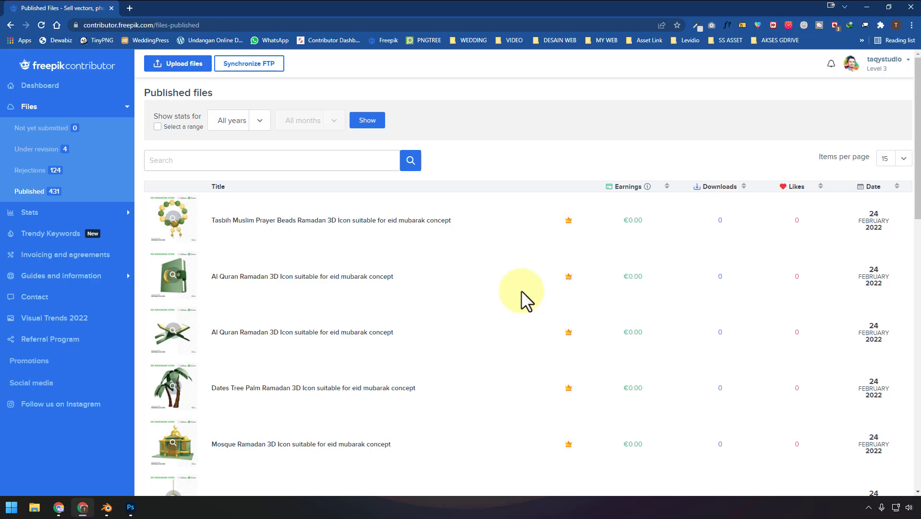
mouse_move(173, 224)
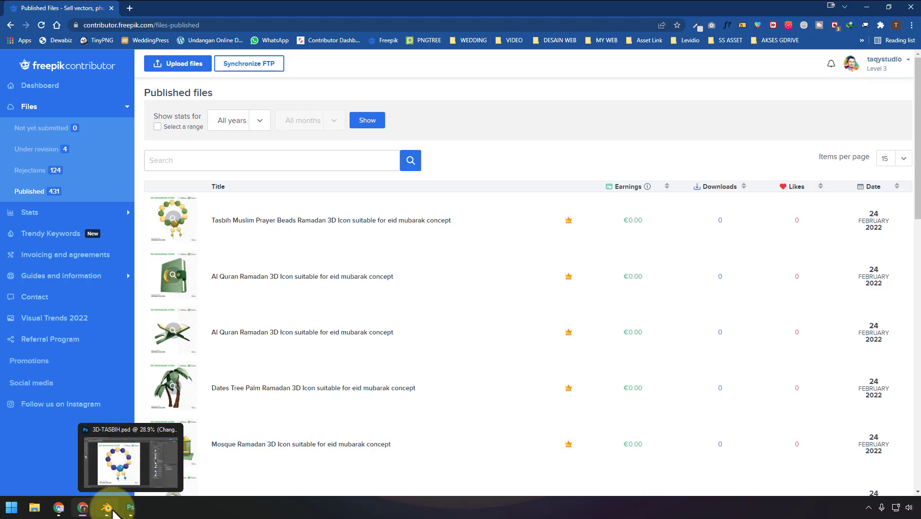
- Switch to Blender and join the two 3D viewports so the perspective viewport replaces the camera view
click(113, 512)
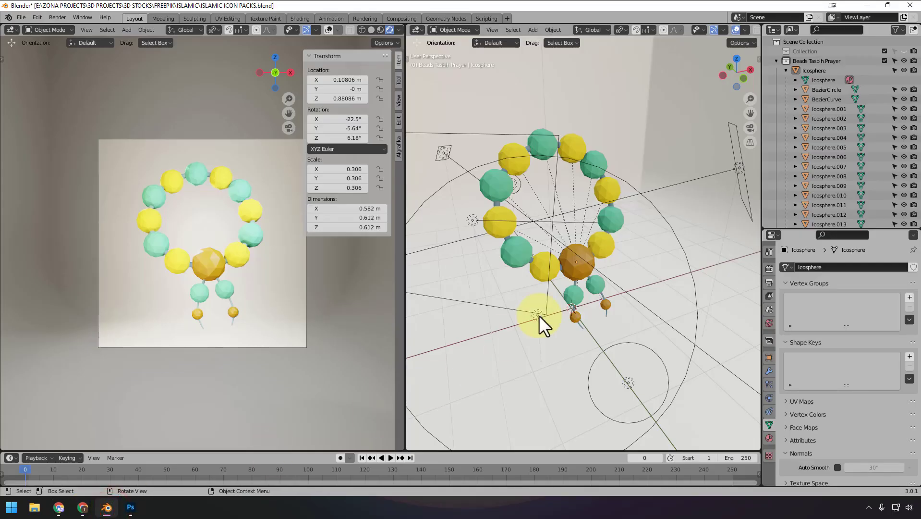
click(528, 360)
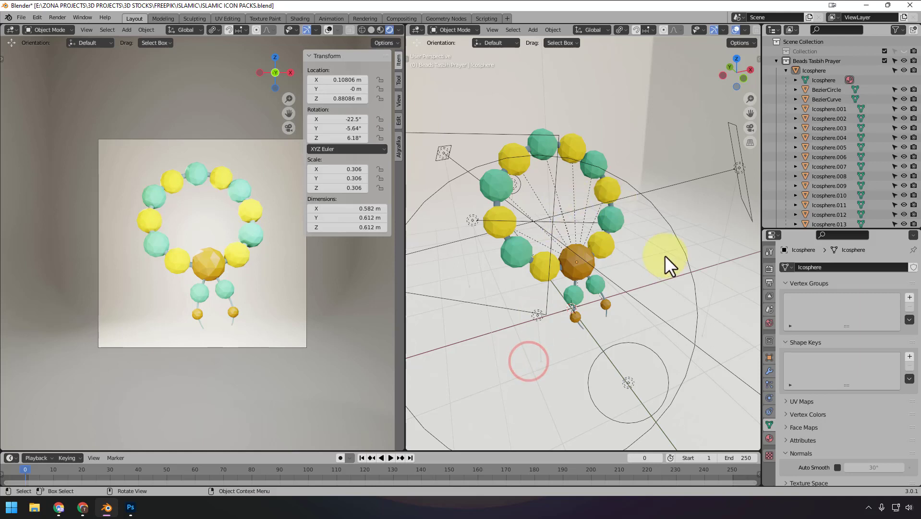
scroll(665, 255, down, 1)
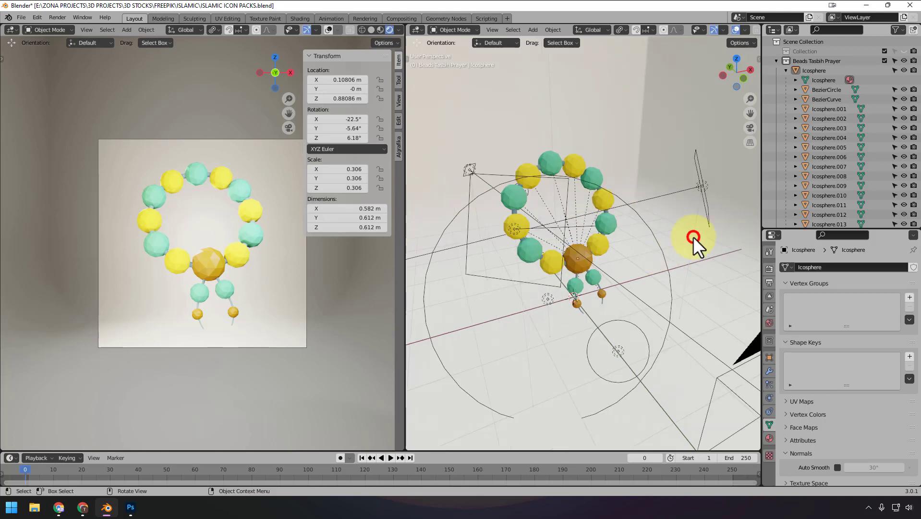
drag(405, 198, 402, 198)
right_click(405, 197)
click(424, 159)
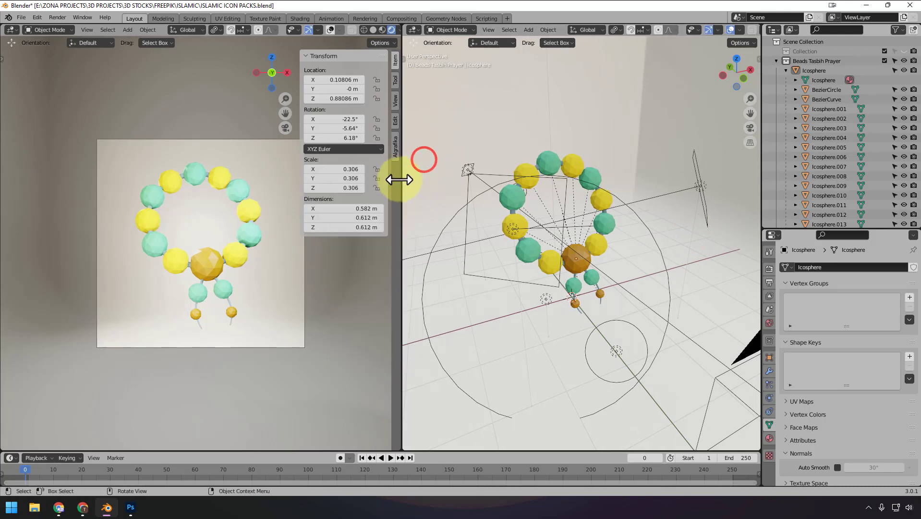
right_click(400, 179)
click(394, 203)
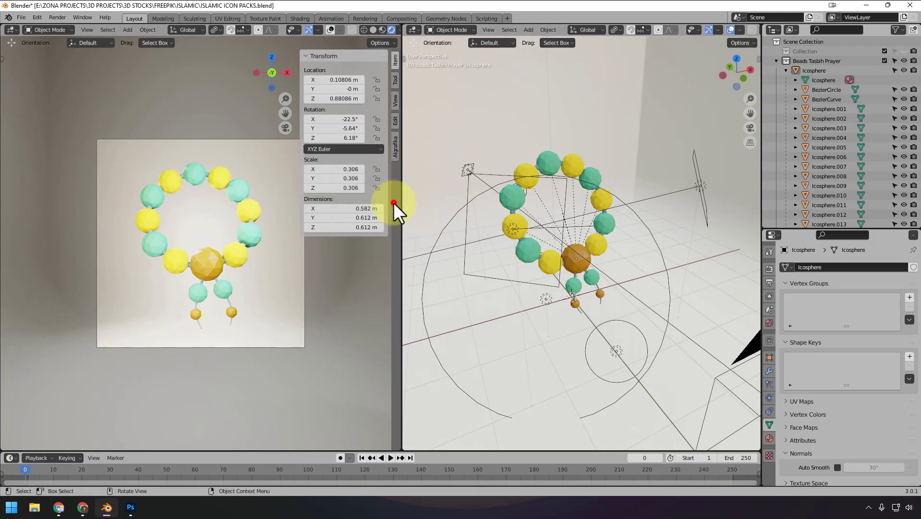
click(390, 209)
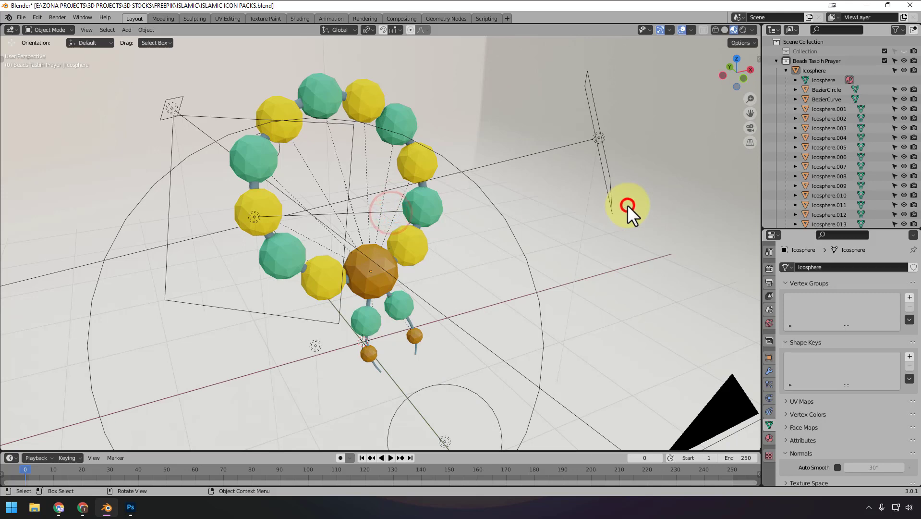
- Collapse the Beads Tasbih Prayer collection in the Outliner and exclude the STUDIO collection from the view layer
drag(628, 204, 628, 176)
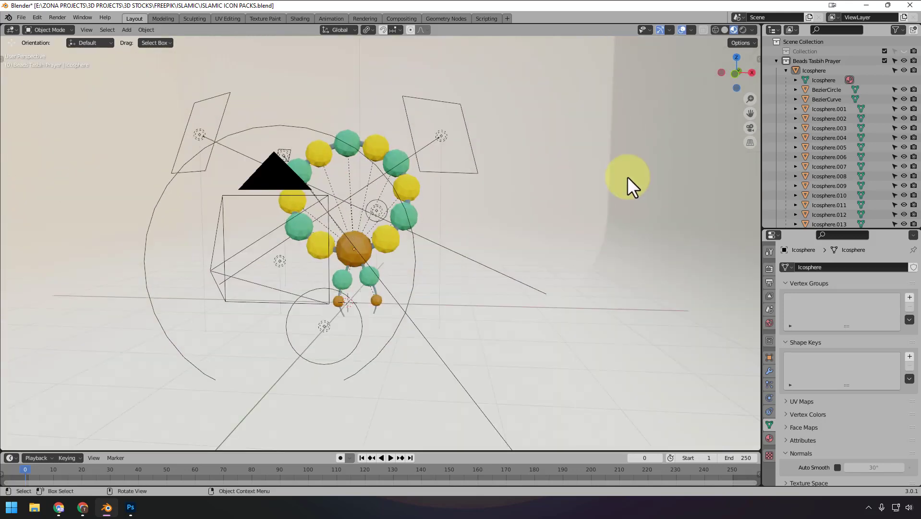
click(776, 60)
click(884, 195)
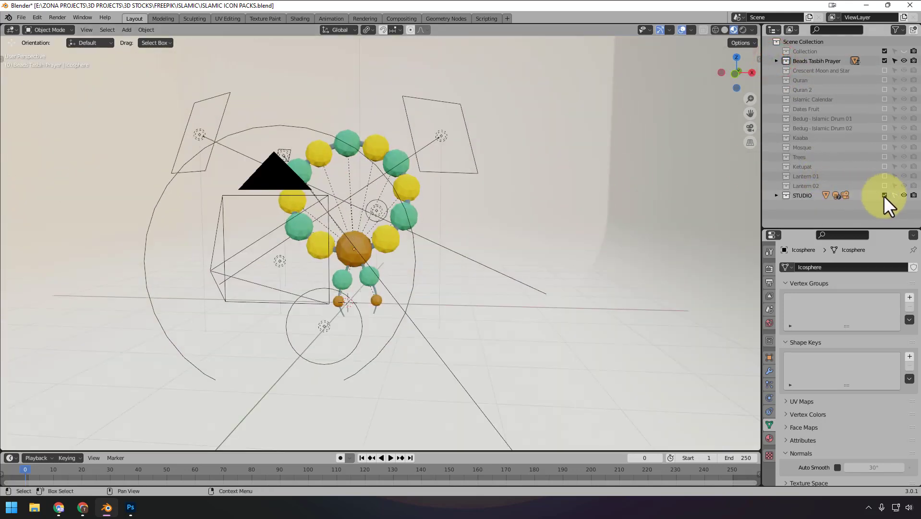
click(884, 195)
- Box-select all beads and cords of the prayer bead model
drag(504, 171, 203, 376)
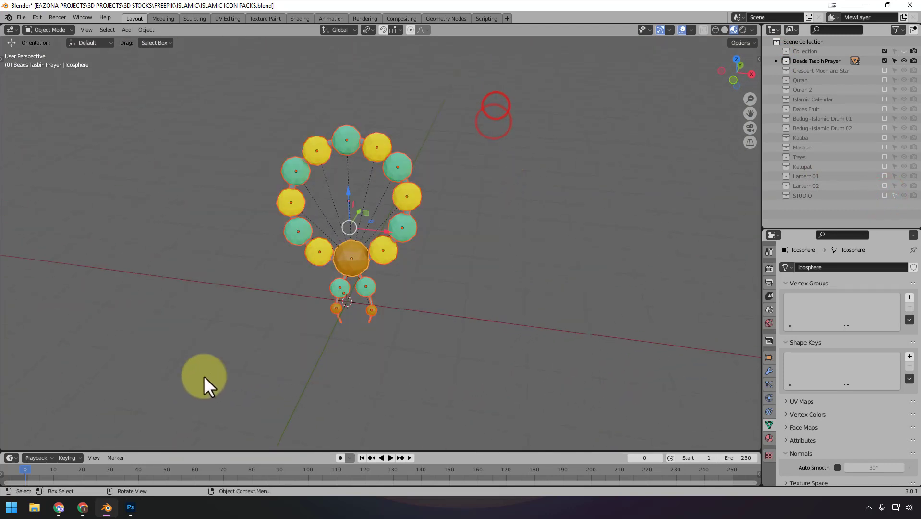
click(511, 248)
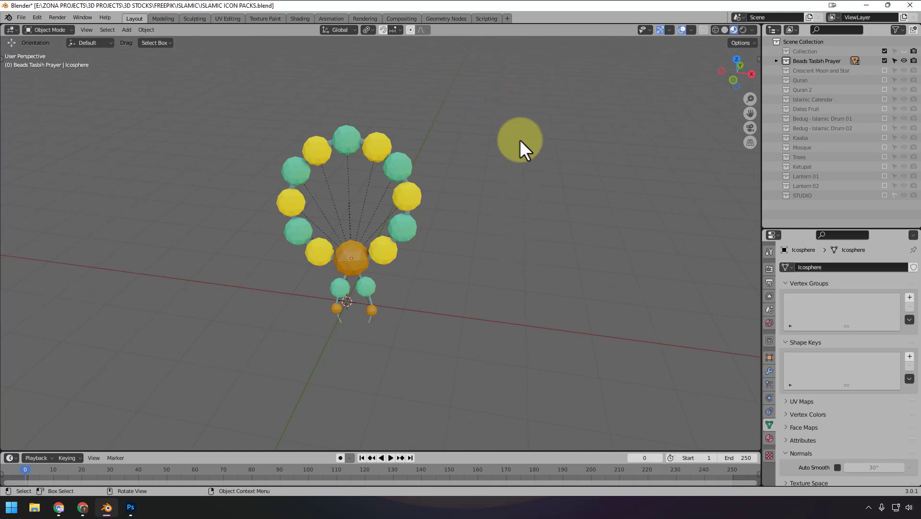
drag(524, 76, 166, 355)
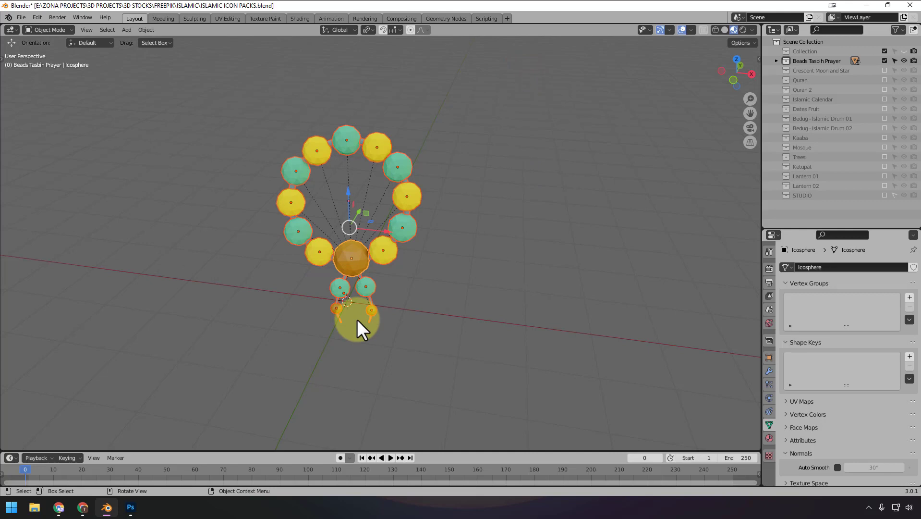
click(454, 176)
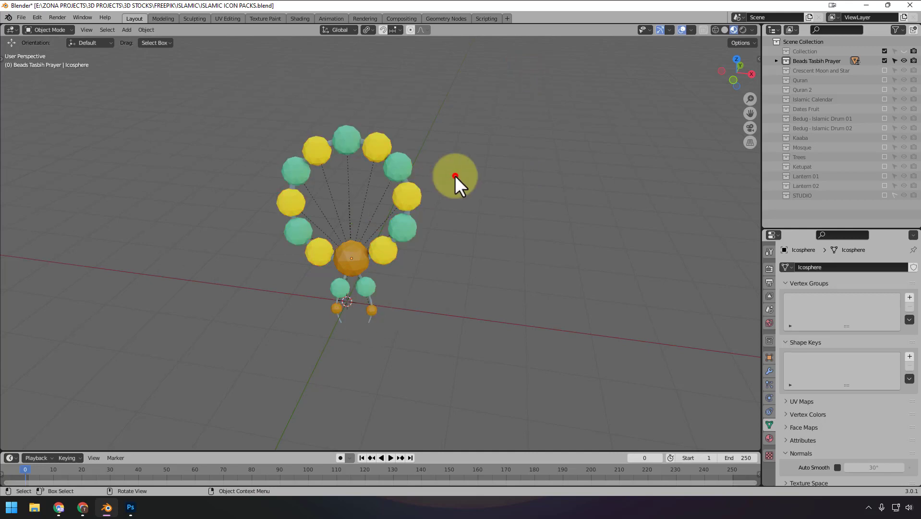
drag(531, 83, 229, 376)
- In front view, move the large orange bead and its linked parts about -0.095 m in X and -0.118 m in Z
key(KP_1)
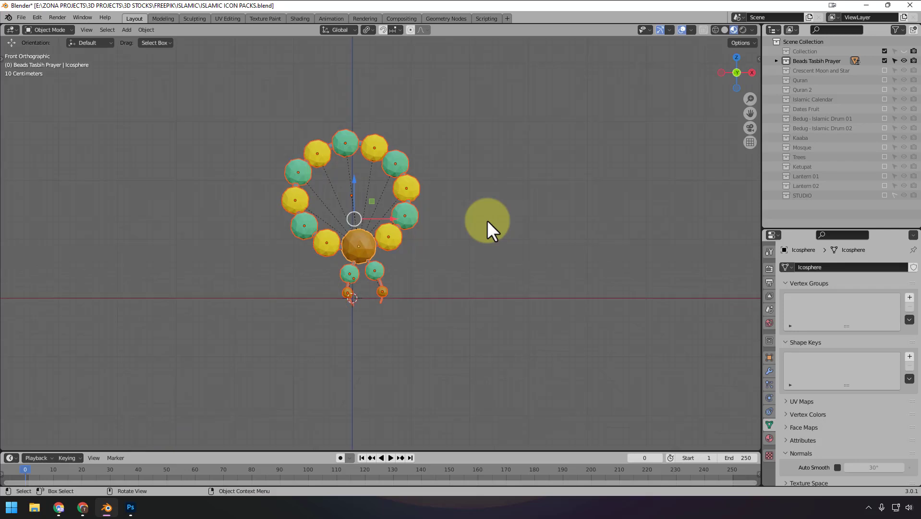
scroll(487, 220, up, 4)
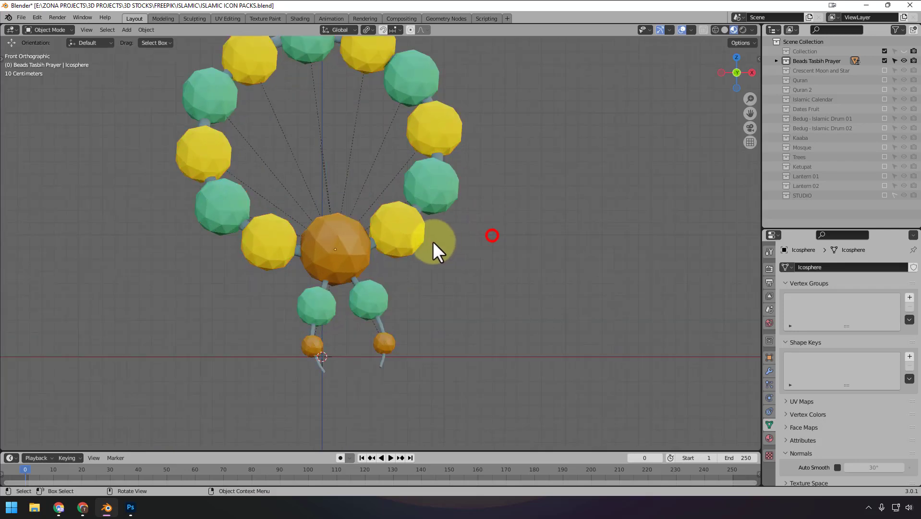
click(382, 246)
click(342, 253)
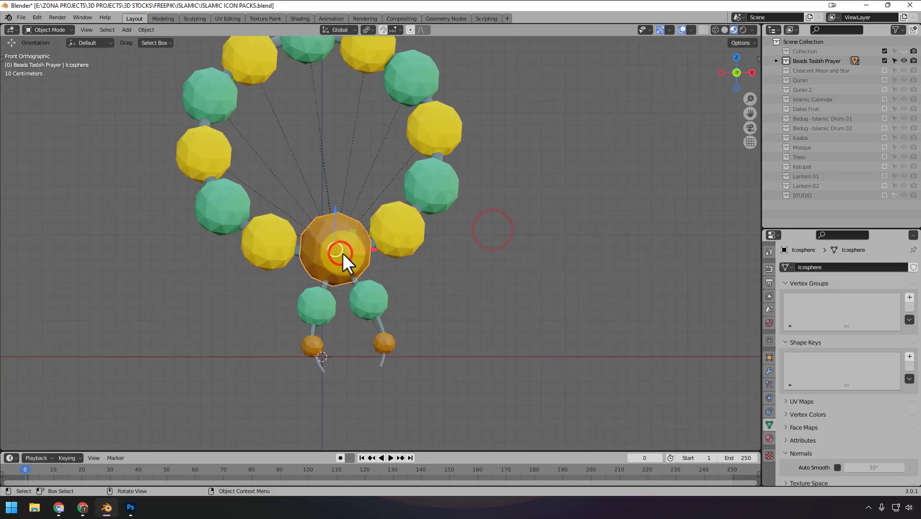
key(g)
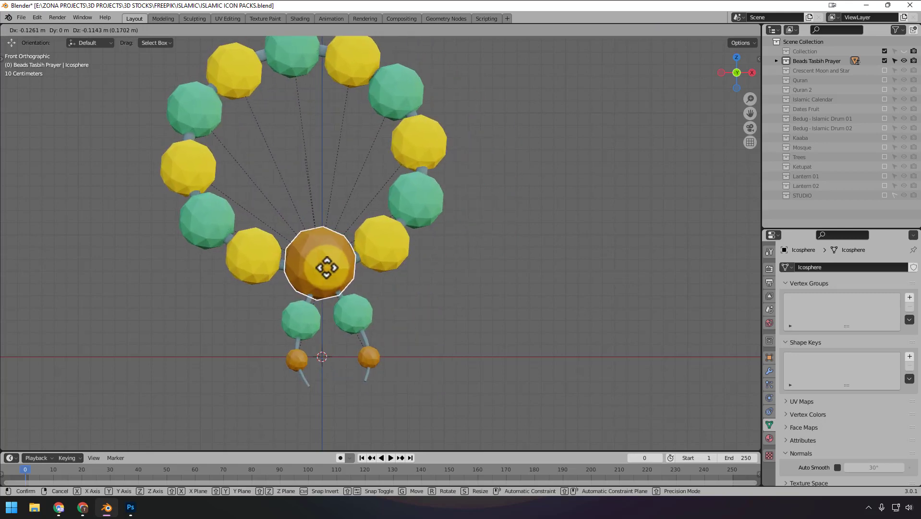
click(548, 244)
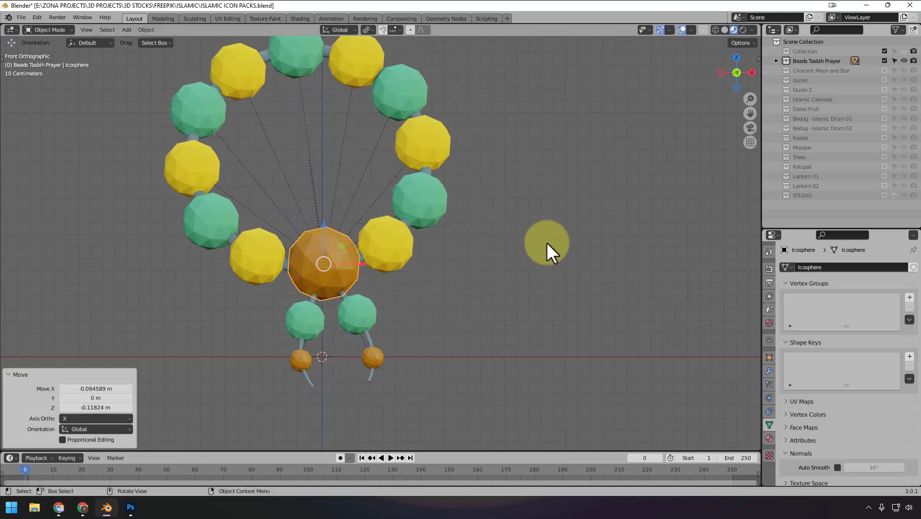
- Exclude the Beads Tasbih Prayer collection, and show the Crescent Moon and Star collection briefly before excluding it again
click(884, 61)
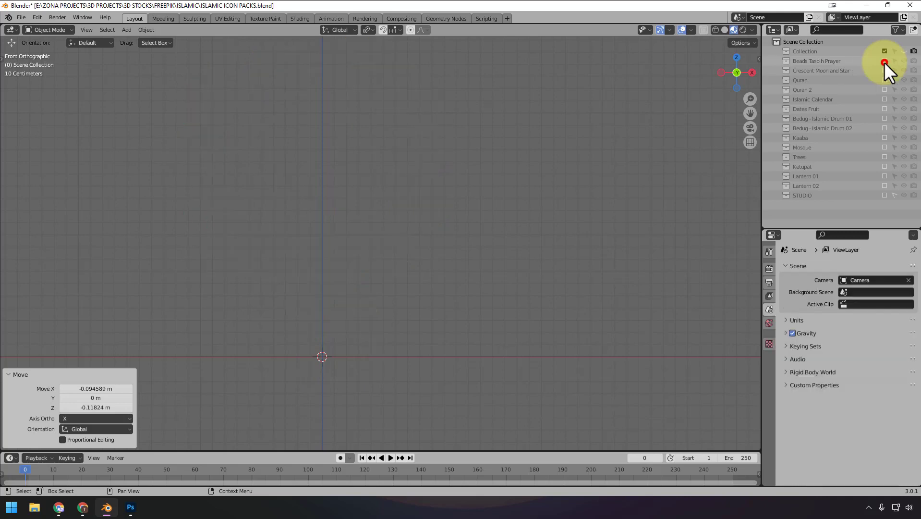
click(883, 69)
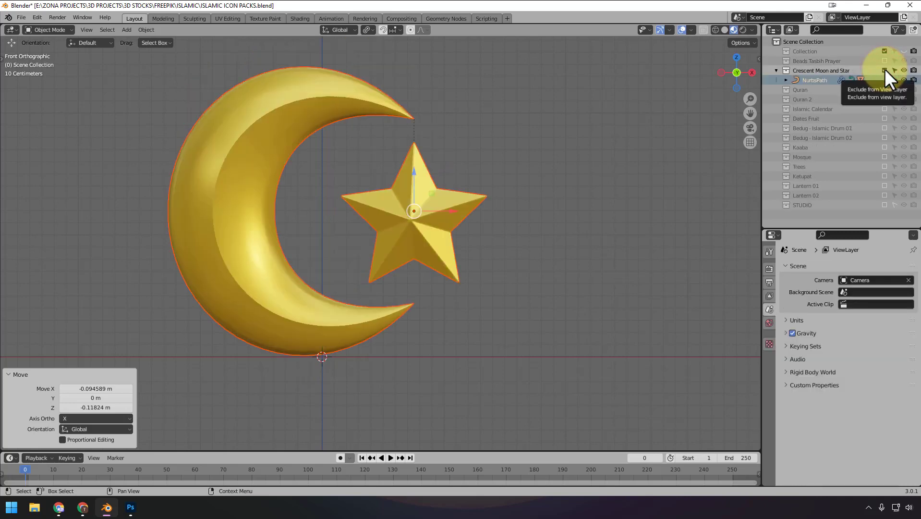
click(885, 70)
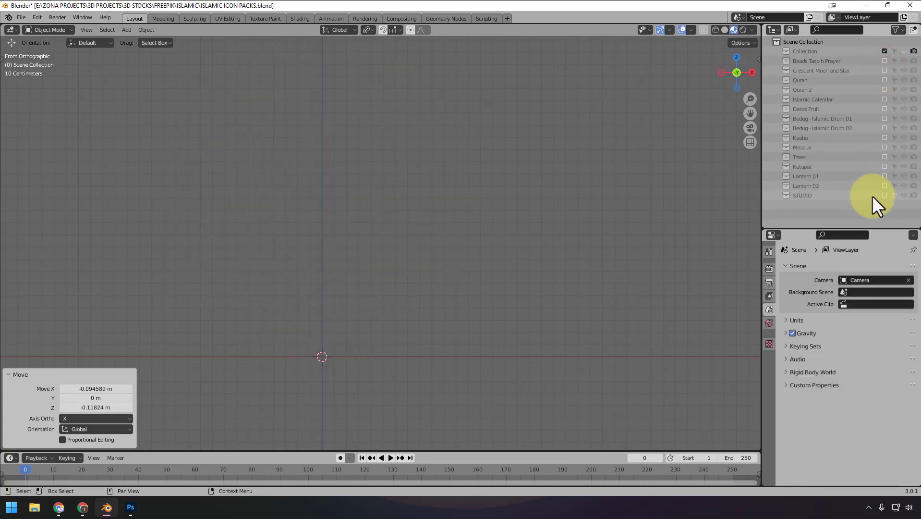
- Show the Lantern 02 collection, examine the lantern from an angle, and exclude it again
click(885, 185)
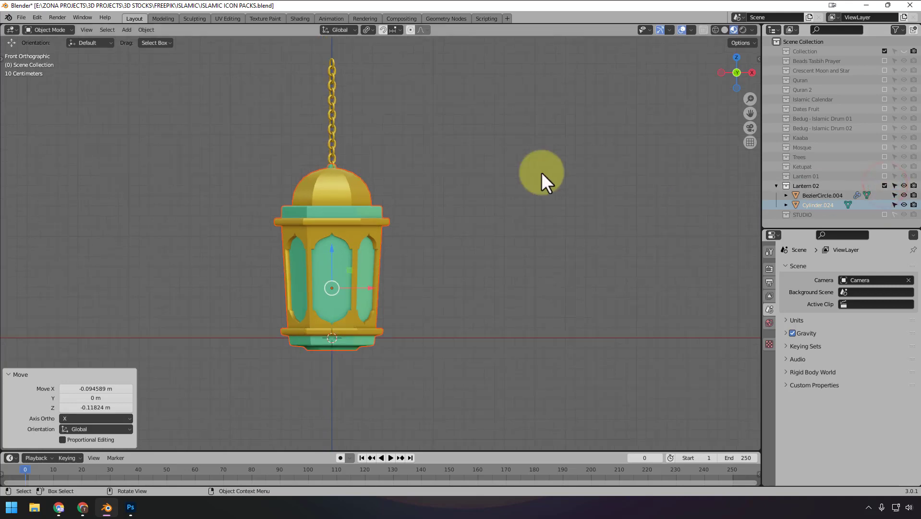
drag(541, 172, 544, 136)
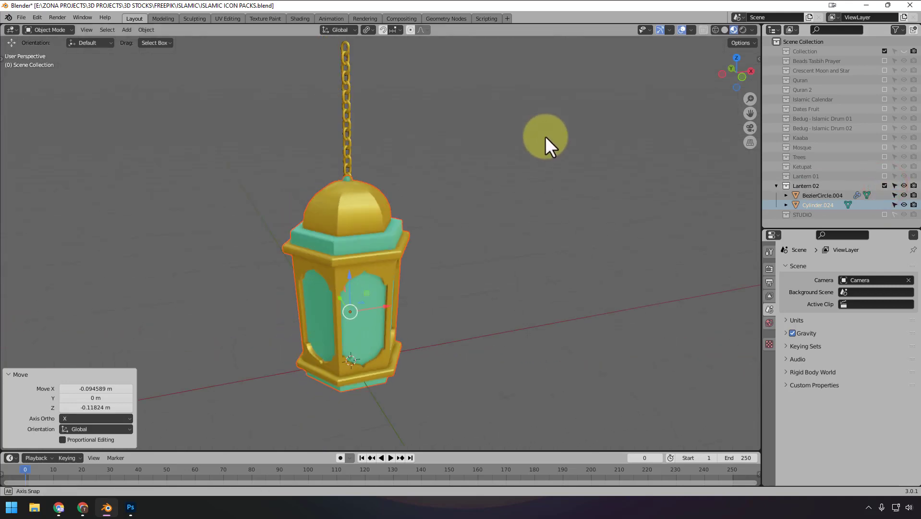
click(884, 185)
- Show the Bedug - Islamic Drum 02 collection briefly, then swap it for the Beads Tasbih Prayer collection and examine the beads
click(885, 128)
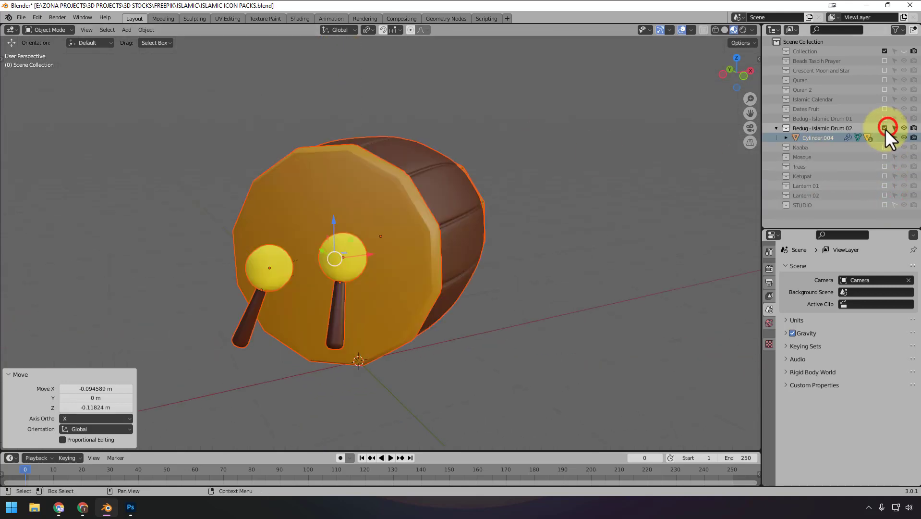
click(885, 128)
click(884, 60)
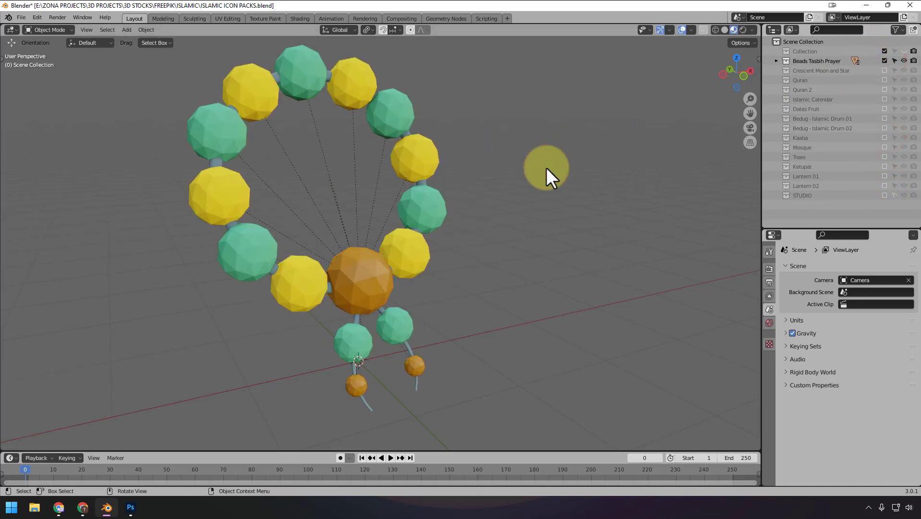
drag(546, 167, 526, 107)
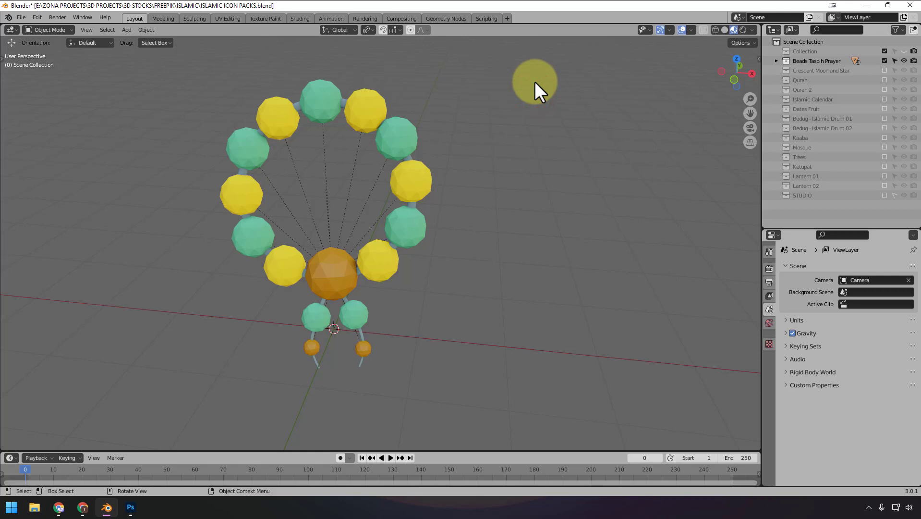
- Include the STUDIO collection and preview the prayer beads with rendered shading through the camera, hiding the viewport overlays
click(885, 195)
scroll(582, 154, down, 2)
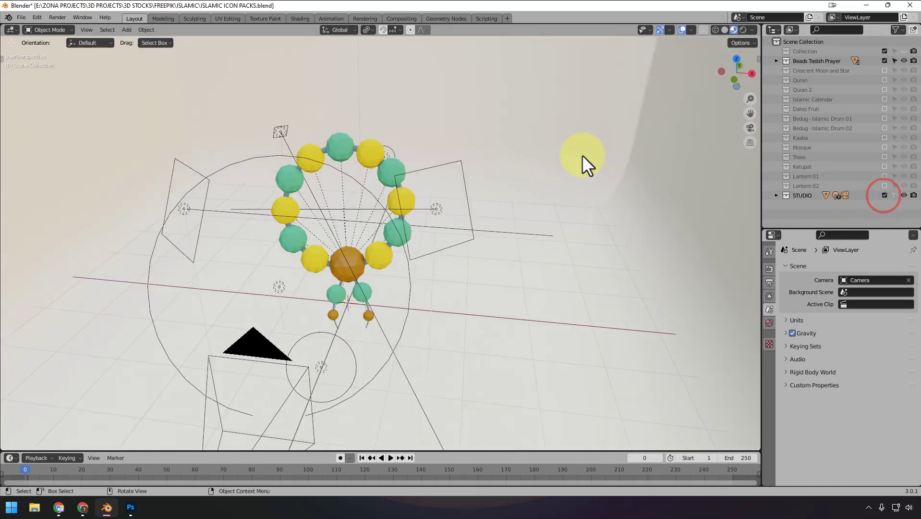
click(742, 30)
click(750, 129)
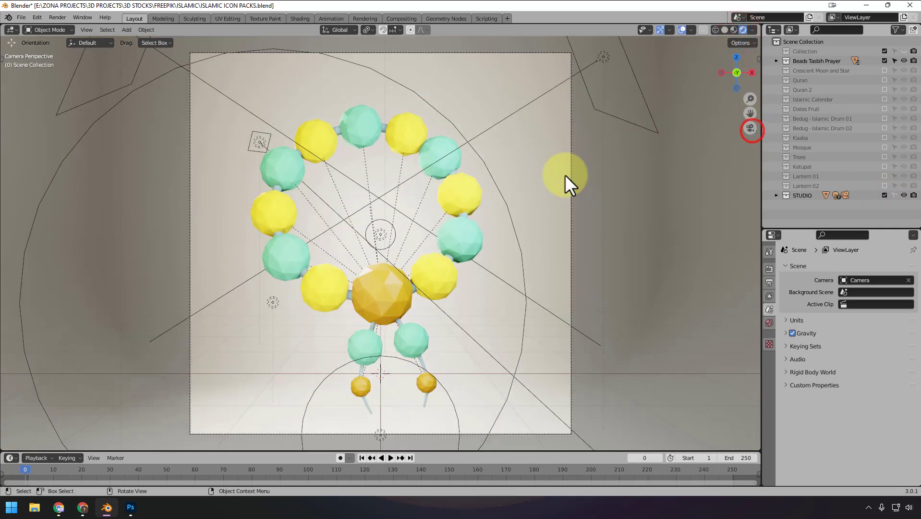
click(681, 29)
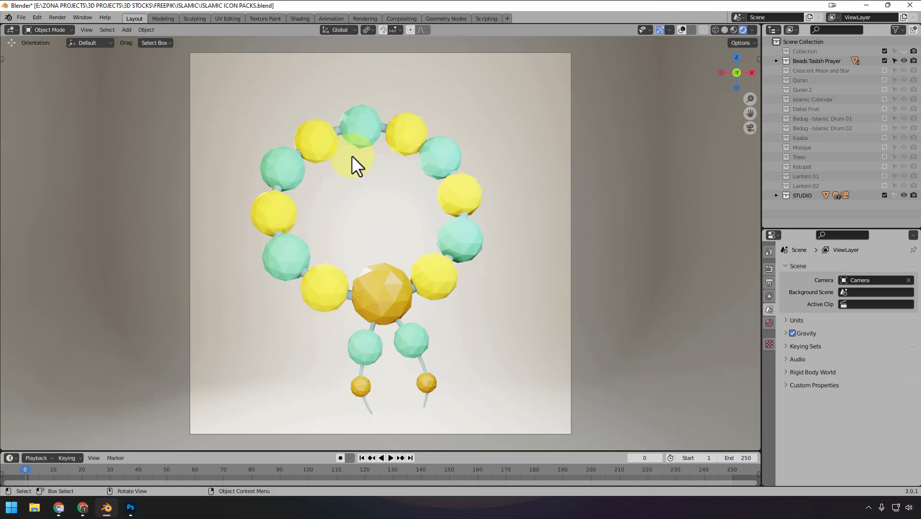
- Review the scene's Eevee render settings and its output format and file settings
click(769, 270)
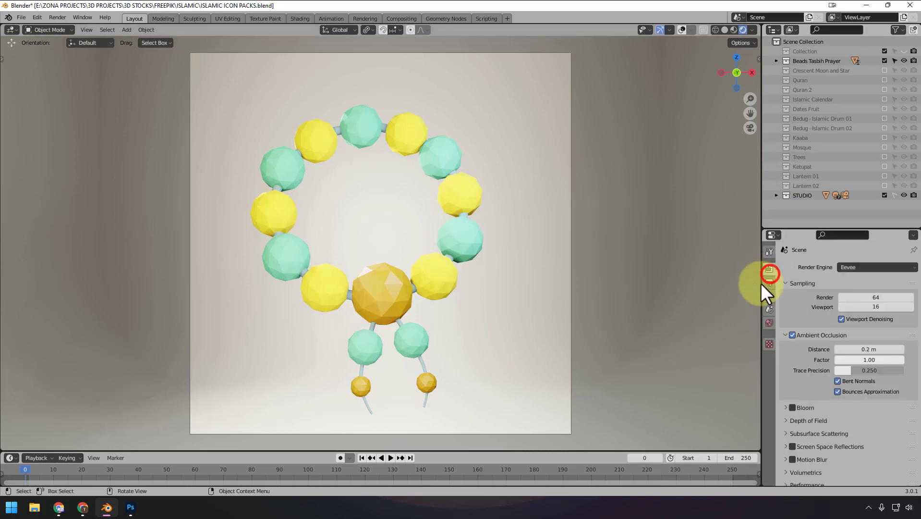
click(769, 283)
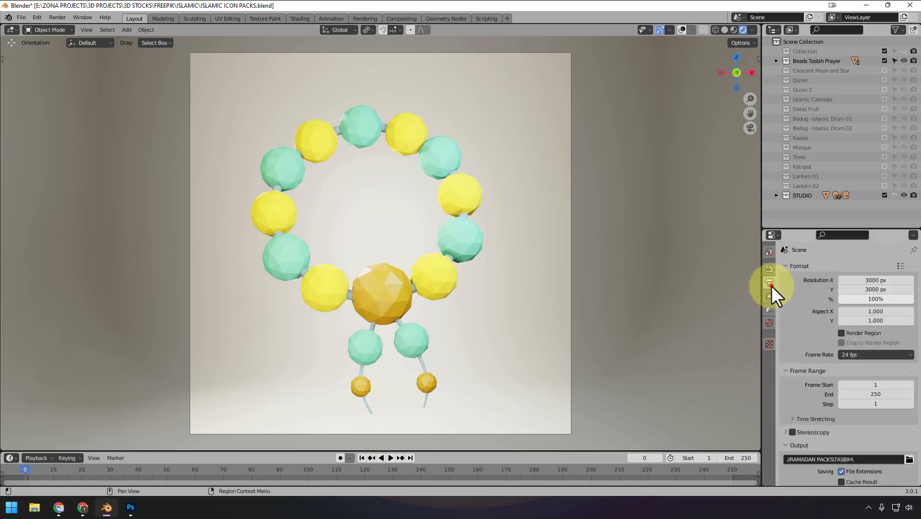
scroll(841, 375, down, 5)
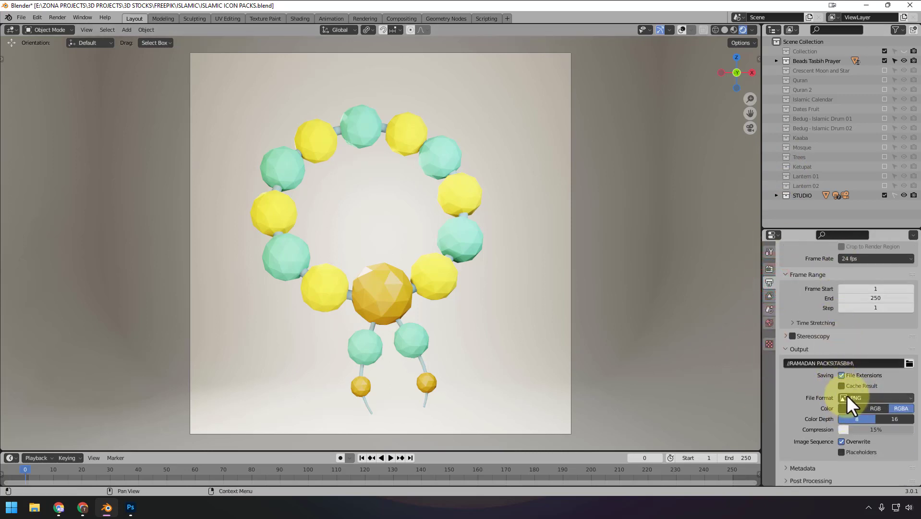
scroll(815, 275, up, 5)
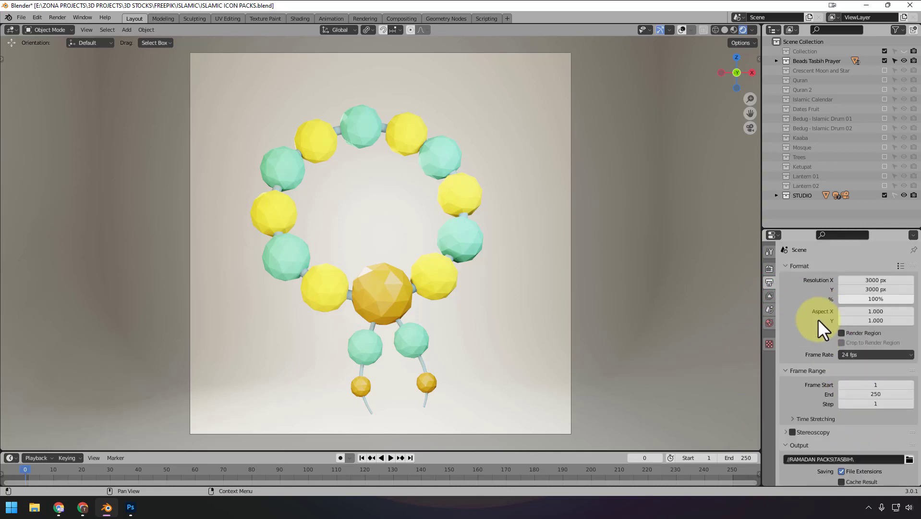
- Check the output resolution fields and render the prayer beads image at 3000 × 3000 px
click(877, 283)
click(878, 289)
click(877, 289)
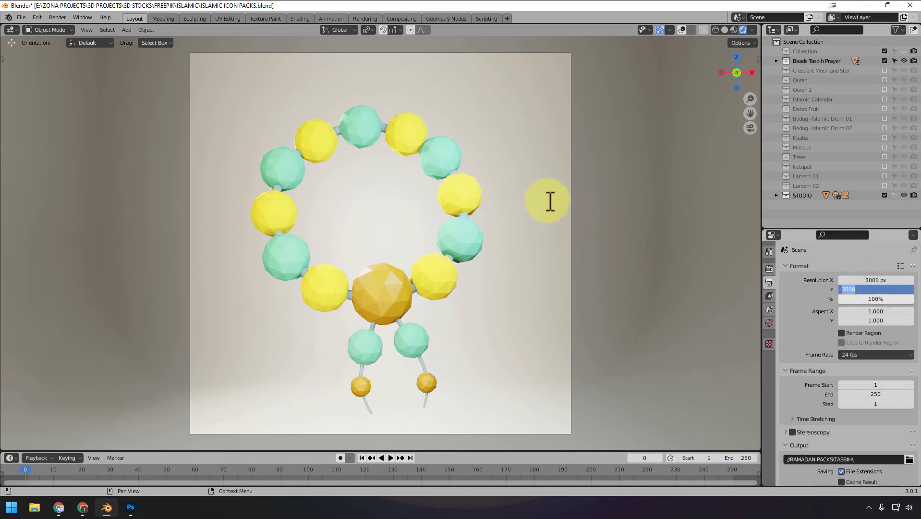
click(670, 214)
key(F12)
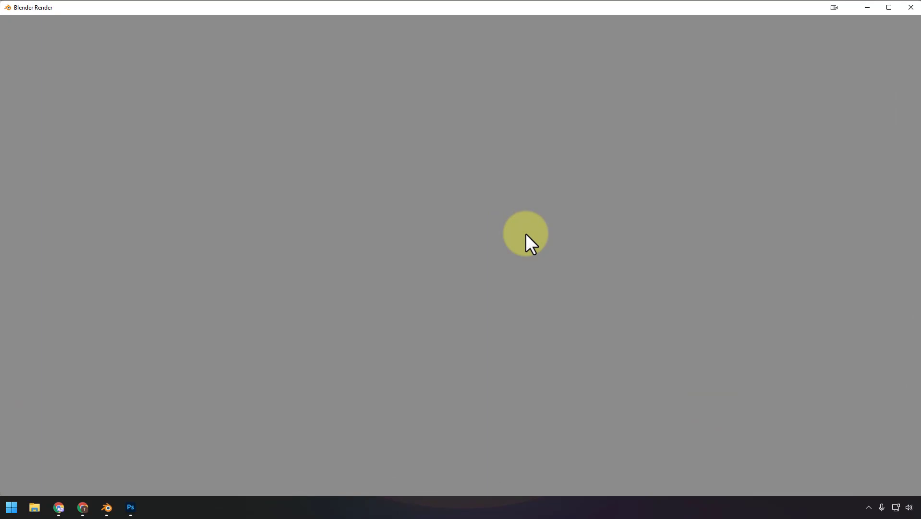
scroll(525, 233, down, 6)
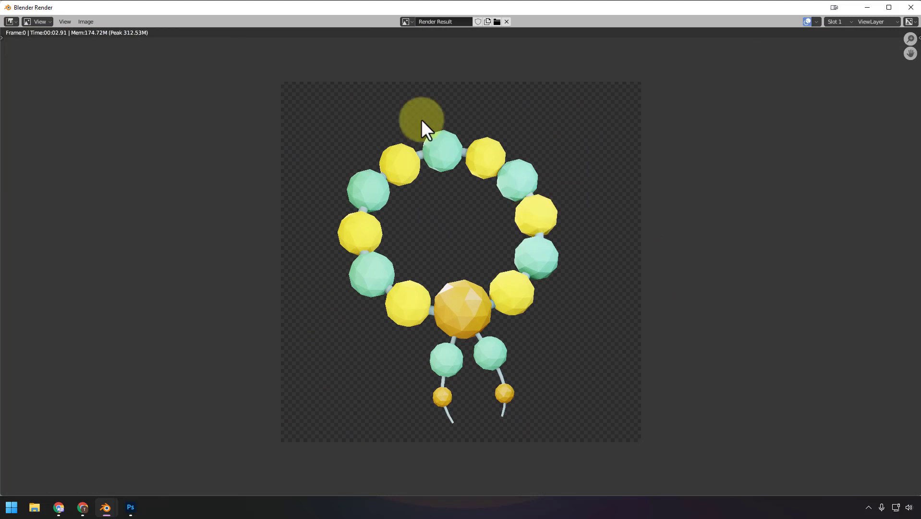
- Start saving the rendered image and browse the subfolders of the RAMADAN PACKS folder
click(86, 21)
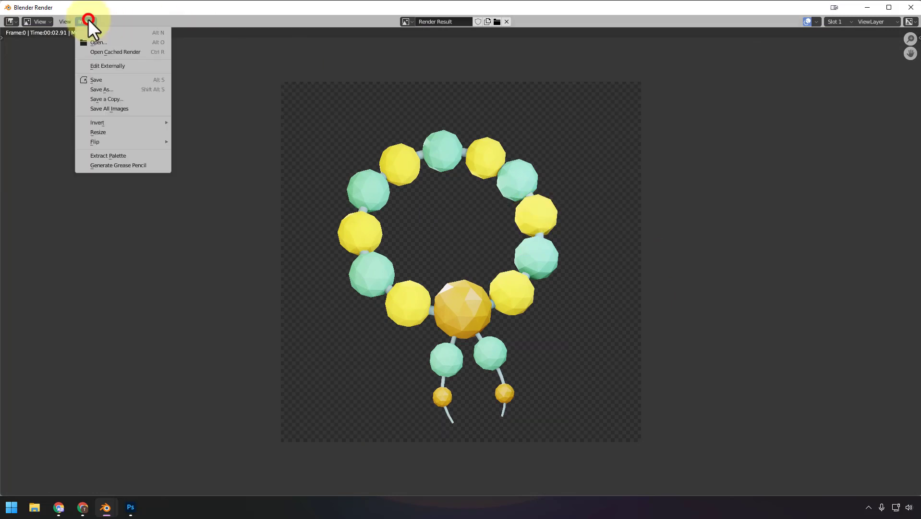
click(117, 82)
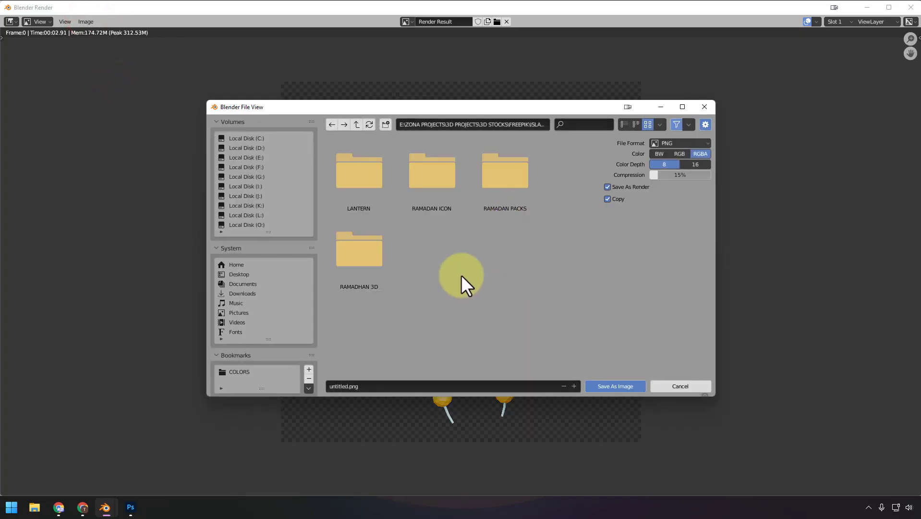
double_click(509, 197)
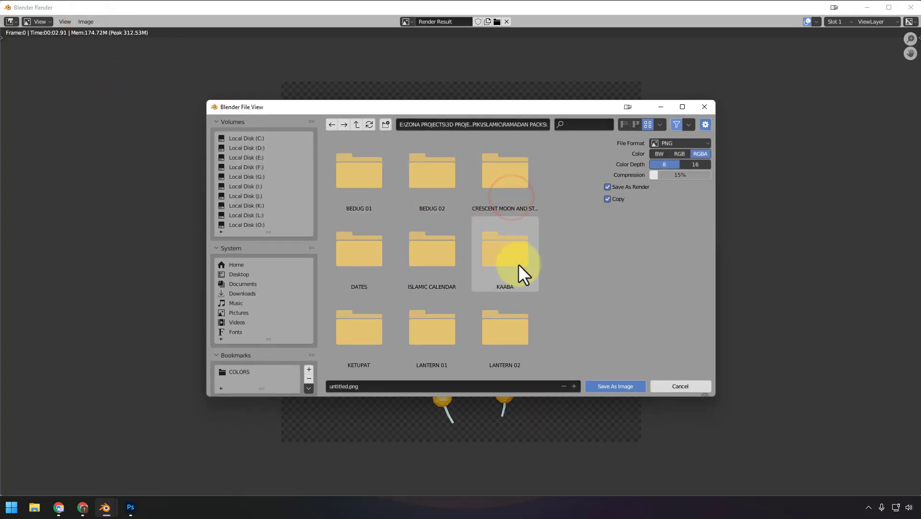
scroll(522, 280, down, 1)
scroll(515, 317, up, 1)
scroll(501, 305, down, 1)
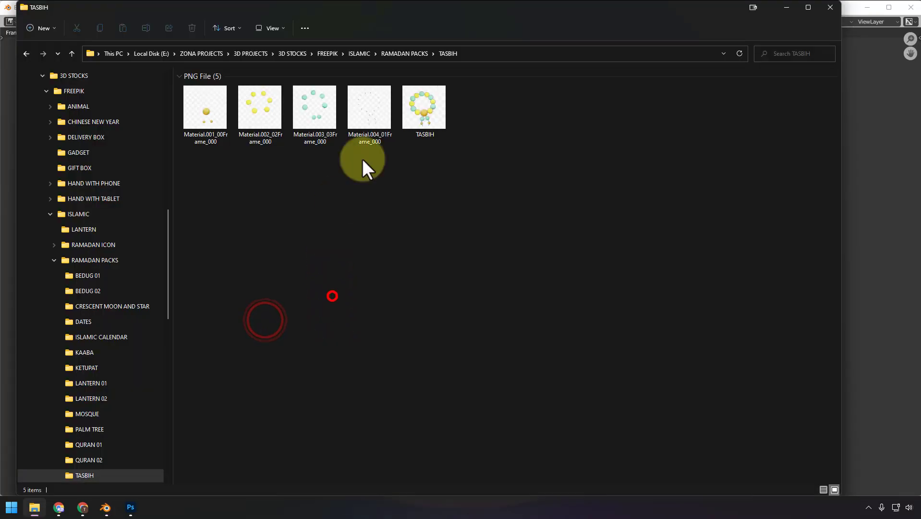
- In File Explorer, view the TASBIH image from the TASBIH folder at full size and close it
click(424, 113)
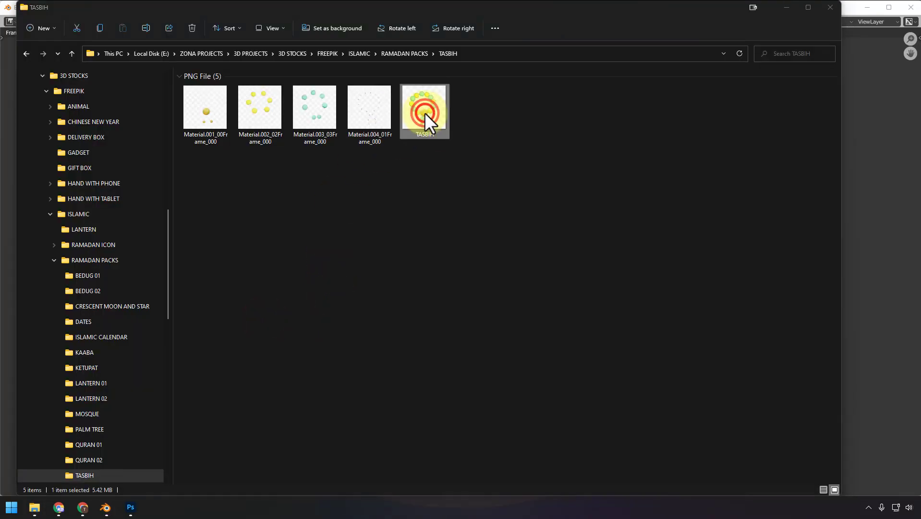
double_click(424, 112)
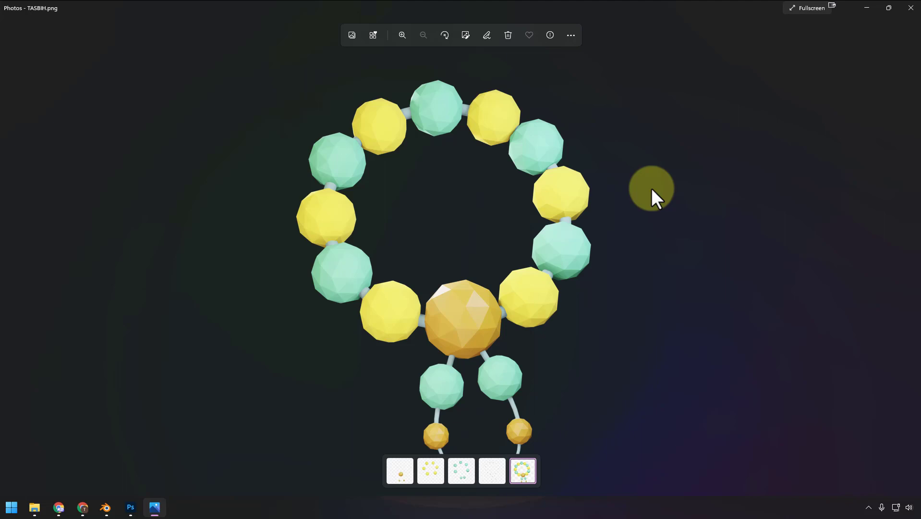
click(910, 8)
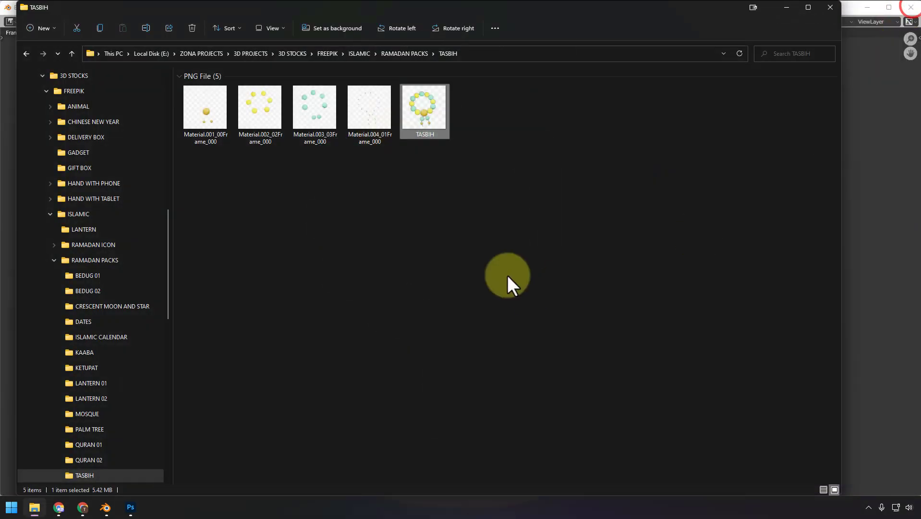
- View the separate Material.001, Material.002 and Material.003 bead images in Photos and close the viewer
click(221, 135)
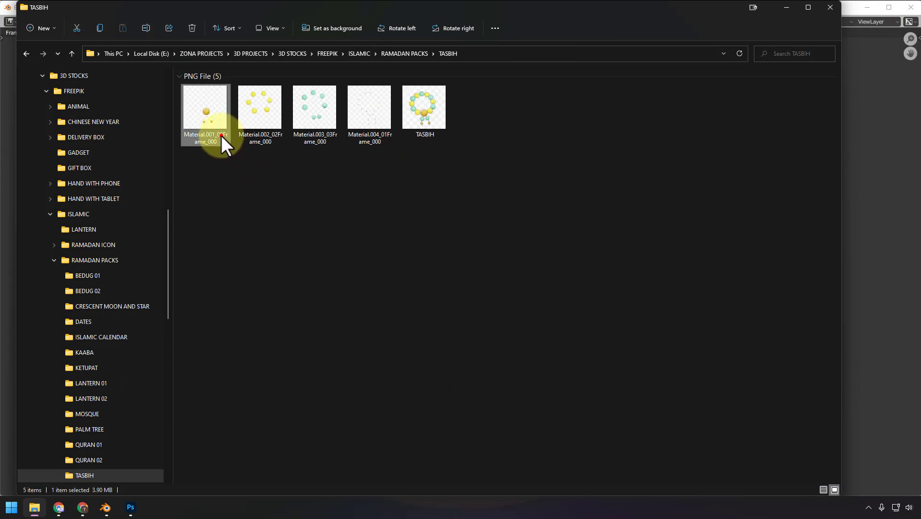
double_click(221, 136)
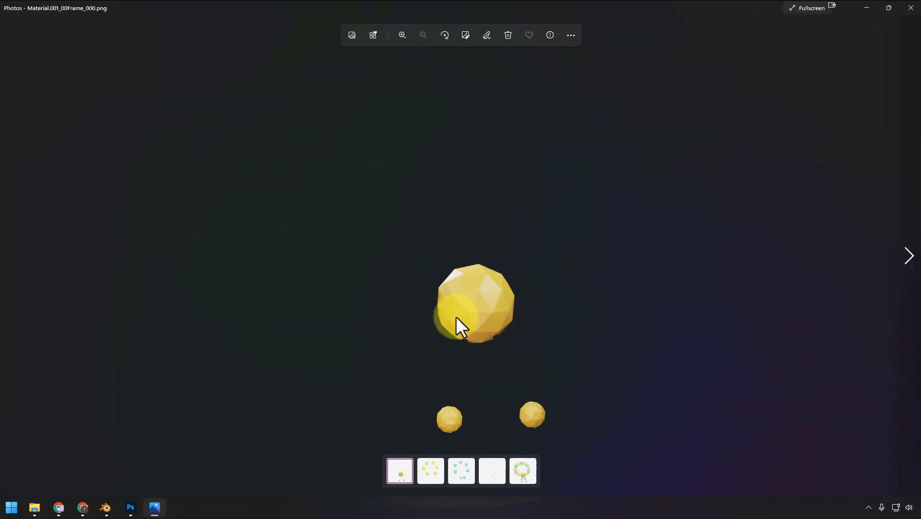
key(Right)
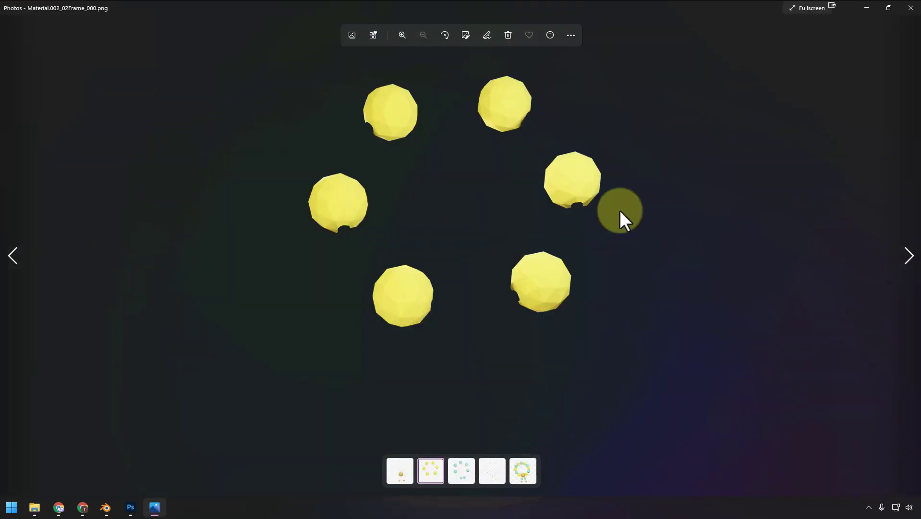
key(Right)
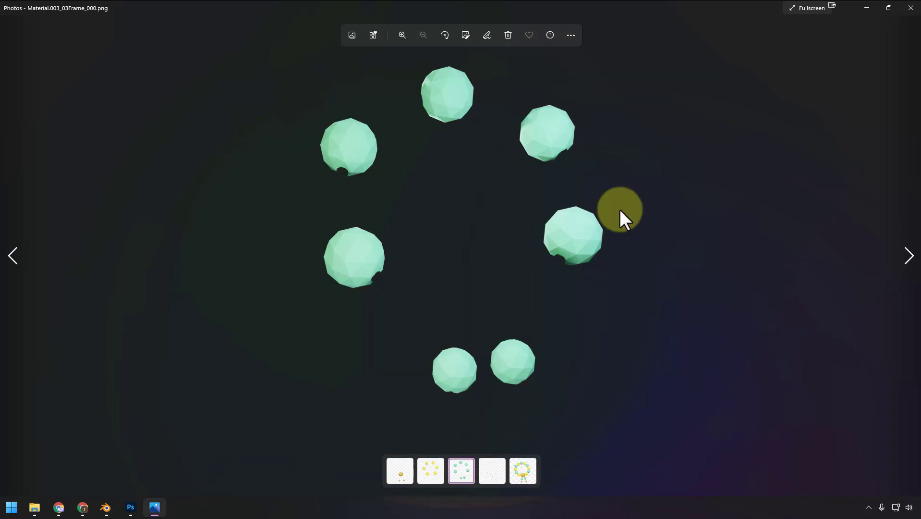
click(911, 8)
- Delete the four separate material PNG files from the TASBIH folder, and return to the main Blender scene
click(579, 255)
click(290, 214)
drag(190, 178, 372, 144)
key(Delete)
click(425, 236)
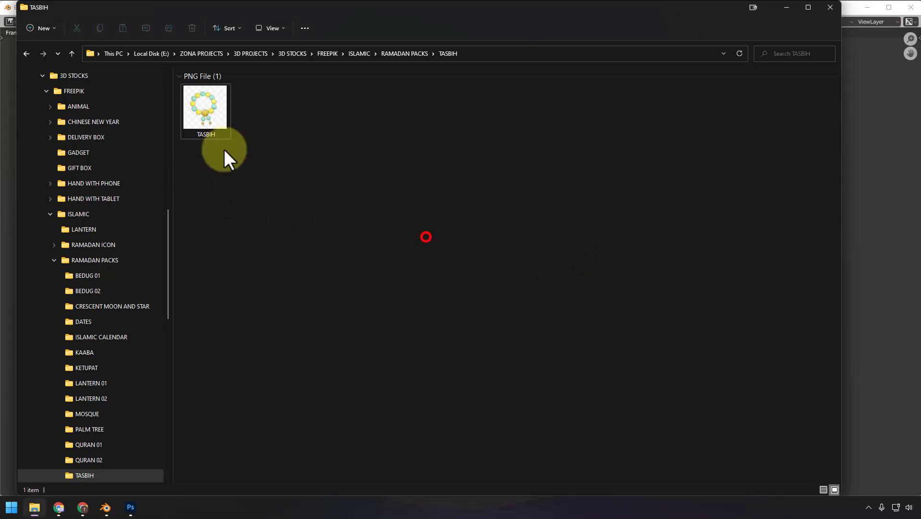
click(788, 8)
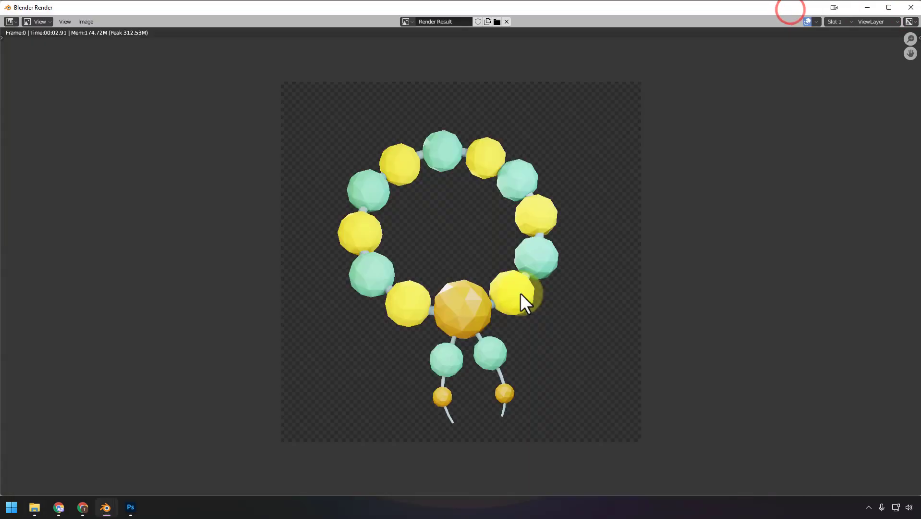
click(911, 7)
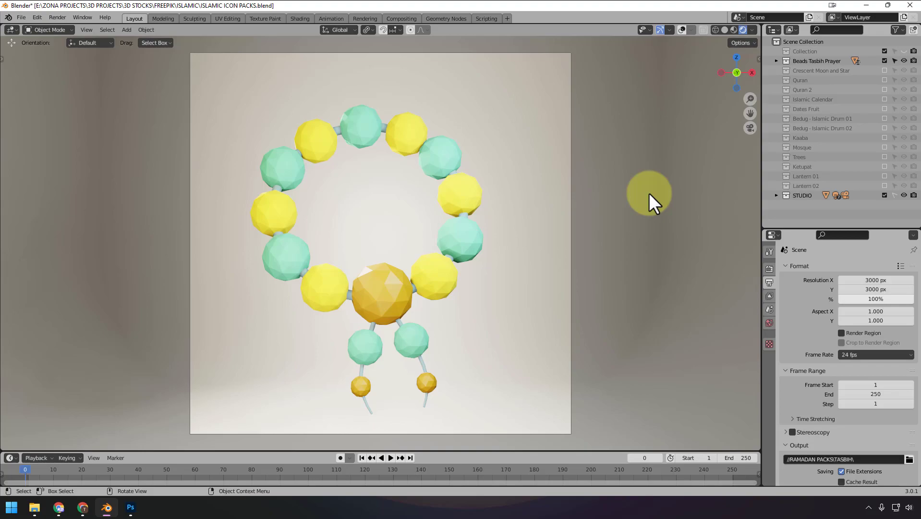
- Switch to Chrome and examine the Algrafika Image Exporter add-on page down to its separate-image rendering example
click(59, 507)
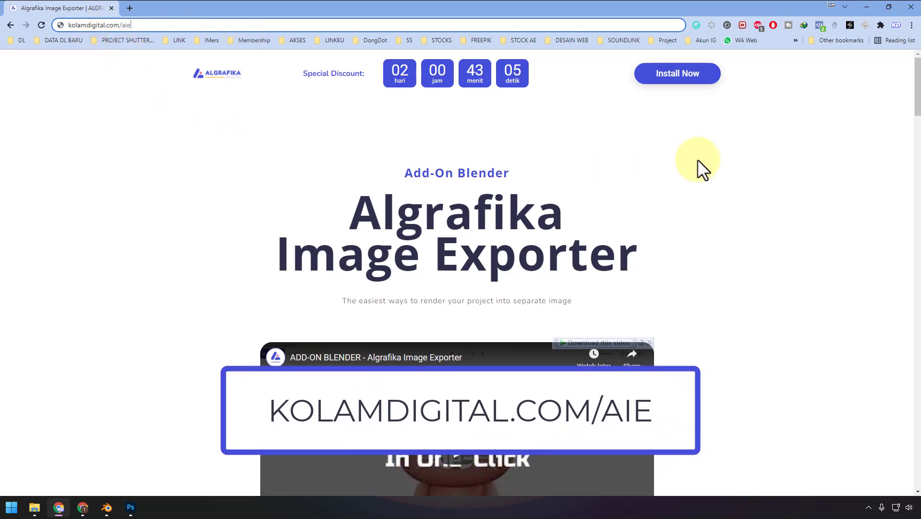
scroll(523, 154, down, 1)
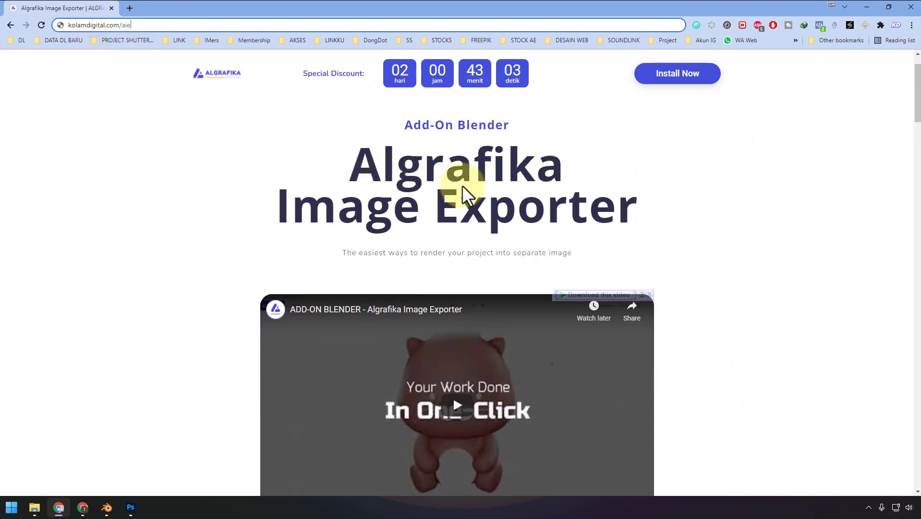
scroll(695, 195, down, 10)
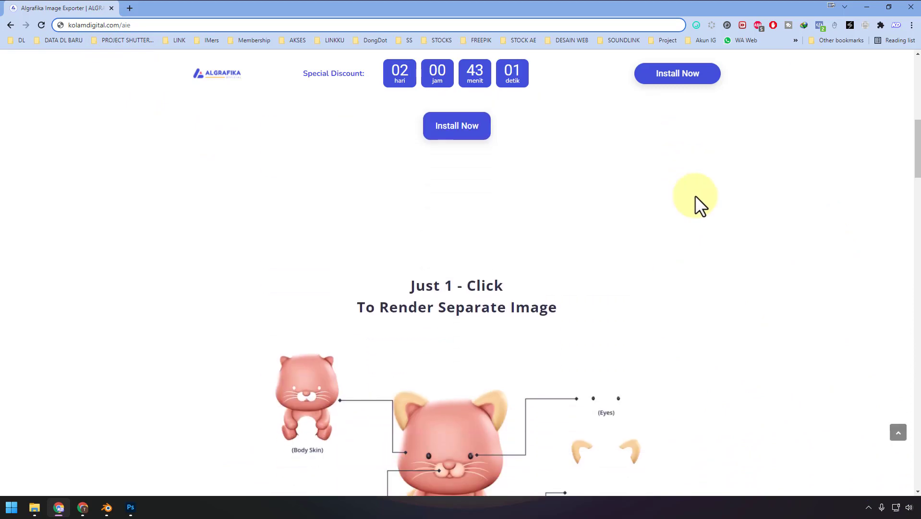
scroll(695, 194, down, 2)
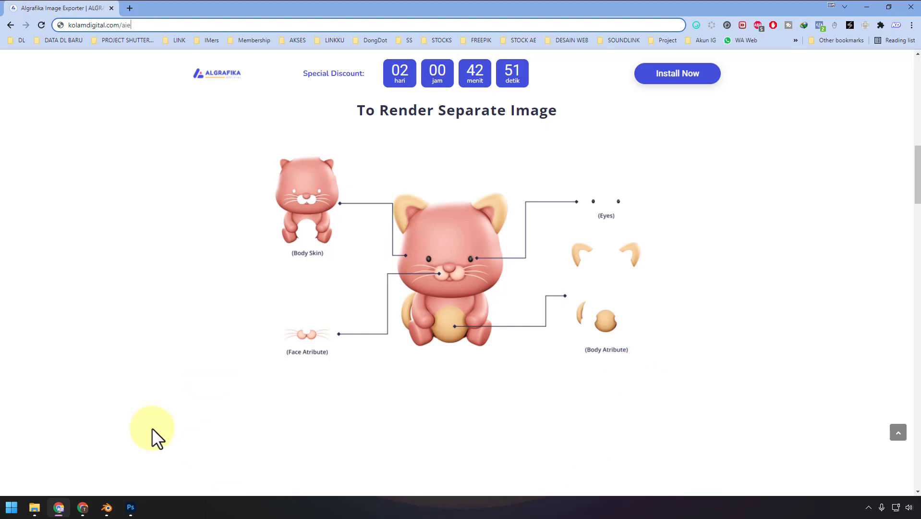
- Switch back to Blender, select the whole prayer beads model, and turn the viewport overlays back on
click(107, 508)
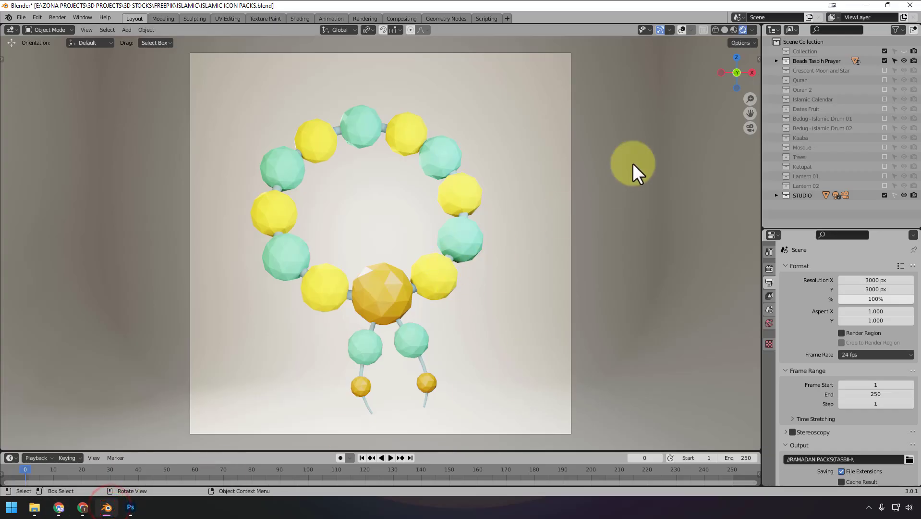
click(633, 163)
click(572, 74)
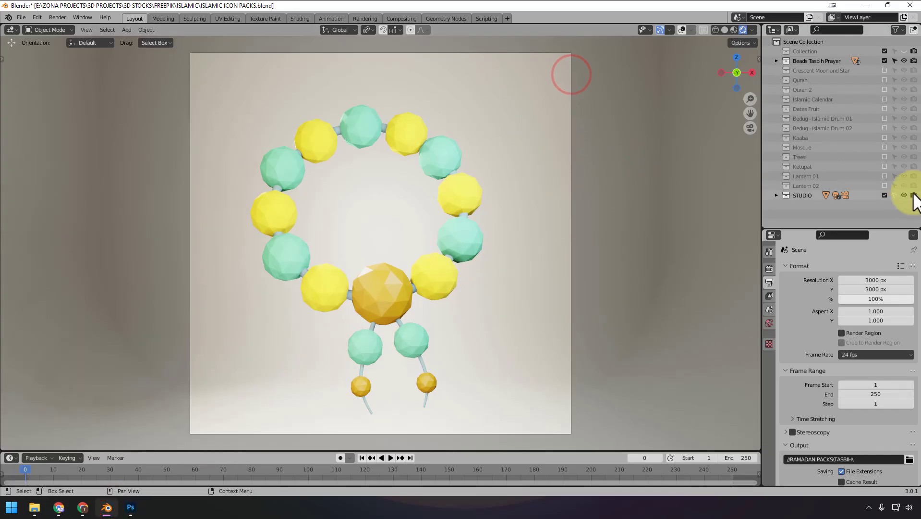
drag(572, 64, 191, 438)
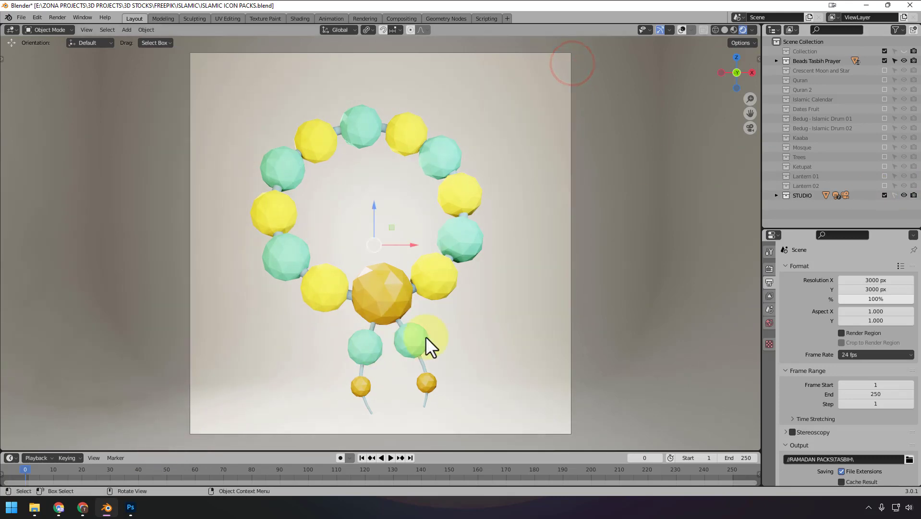
click(680, 29)
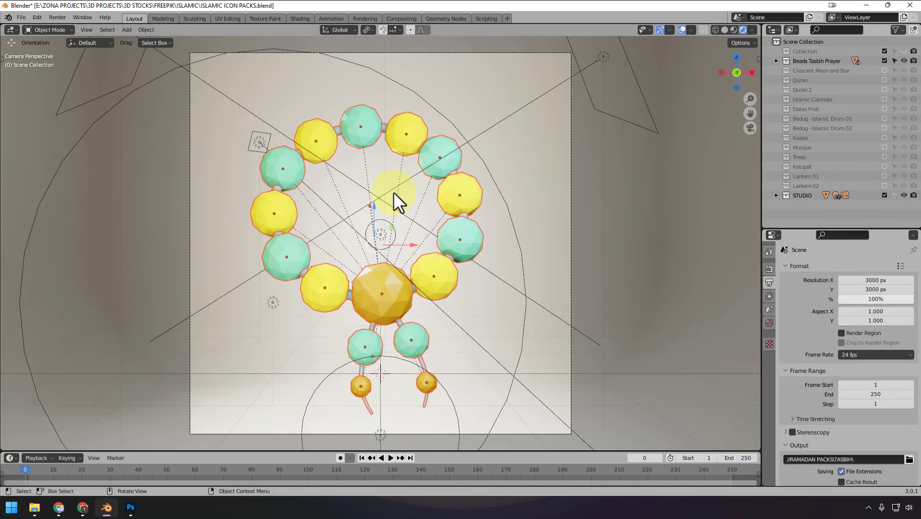
- Reveal the Algrafika Image Exporter add-on options, and deselect the beads to expand the Beads Tasbih Prayer collection
drag(394, 192, 369, 240)
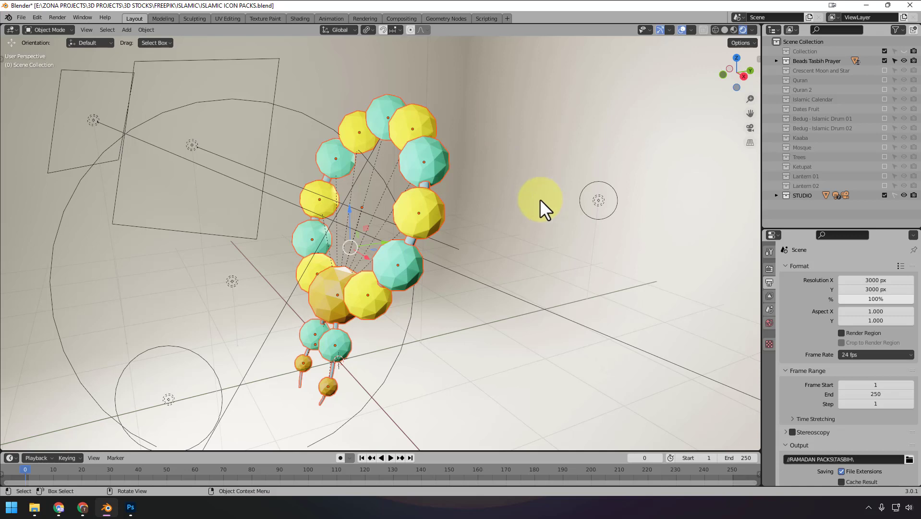
key(n)
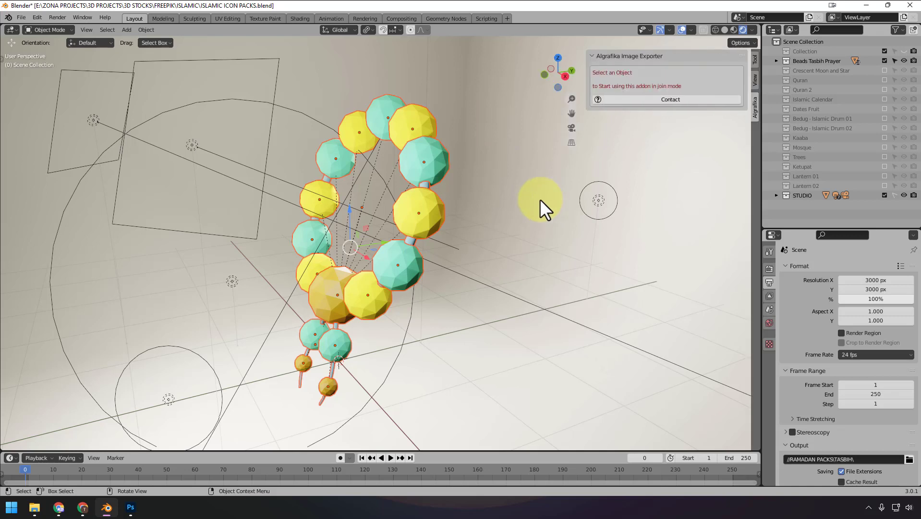
click(517, 179)
click(776, 61)
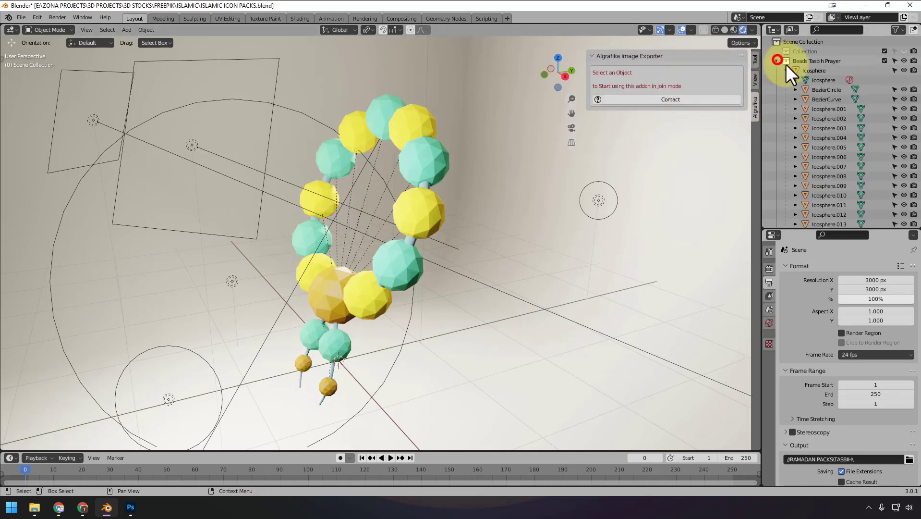
- Select every object of the prayer beads and compare the exporter's By Object and By Material modes
click(798, 70)
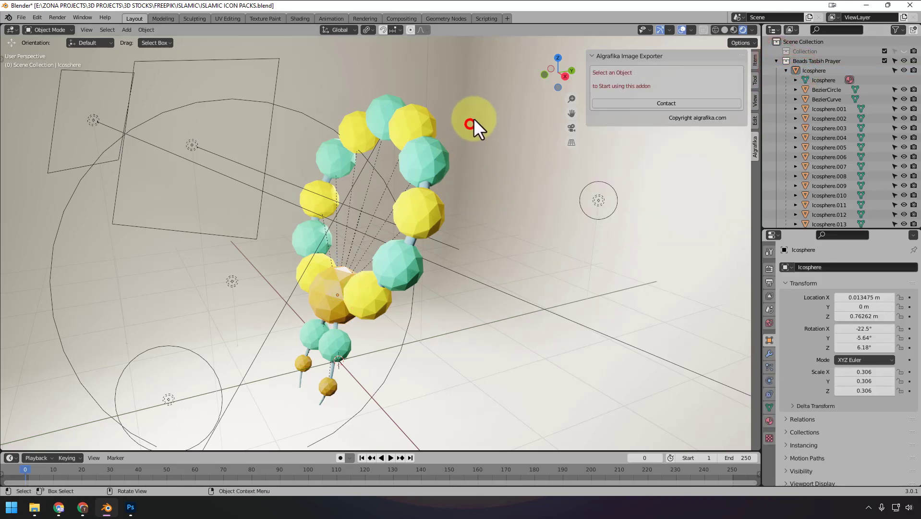
key(a)
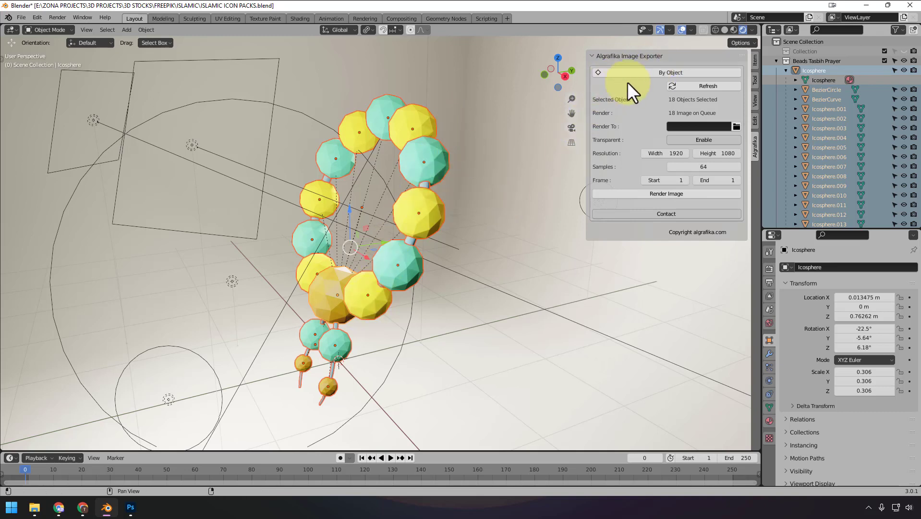
click(651, 72)
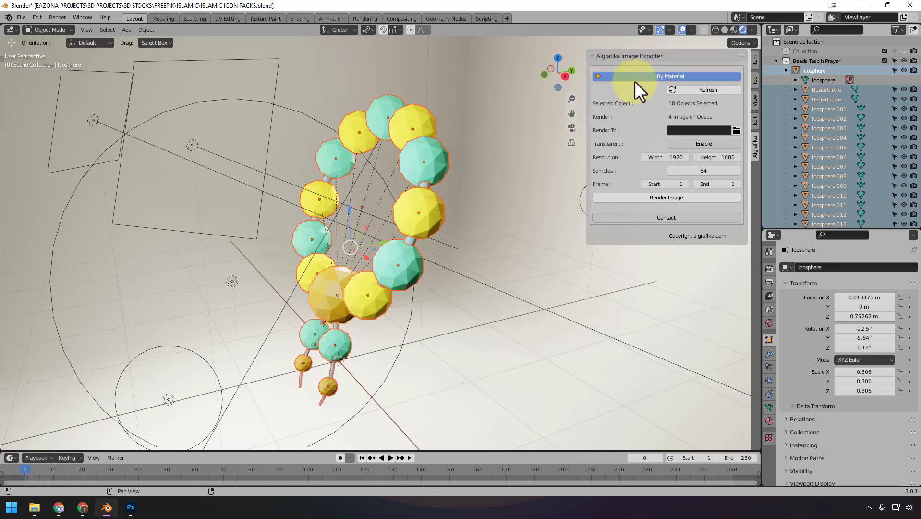
click(636, 76)
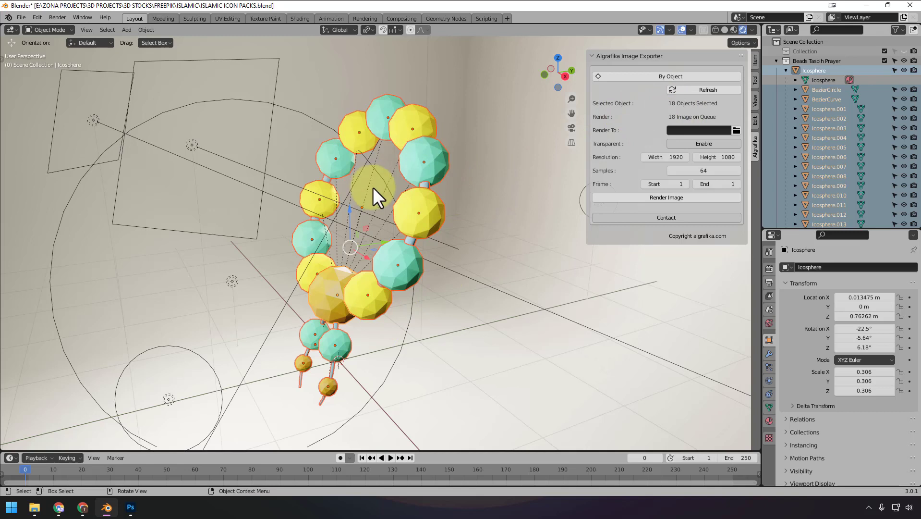
click(635, 77)
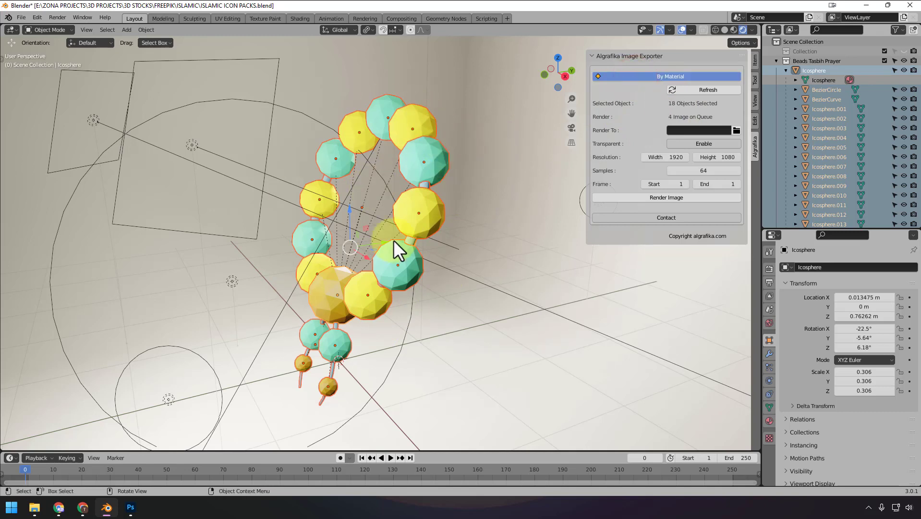
- Inspect the materials assigned to a green bead, a yellow bead, the large orange bead and the hanging cord
click(769, 420)
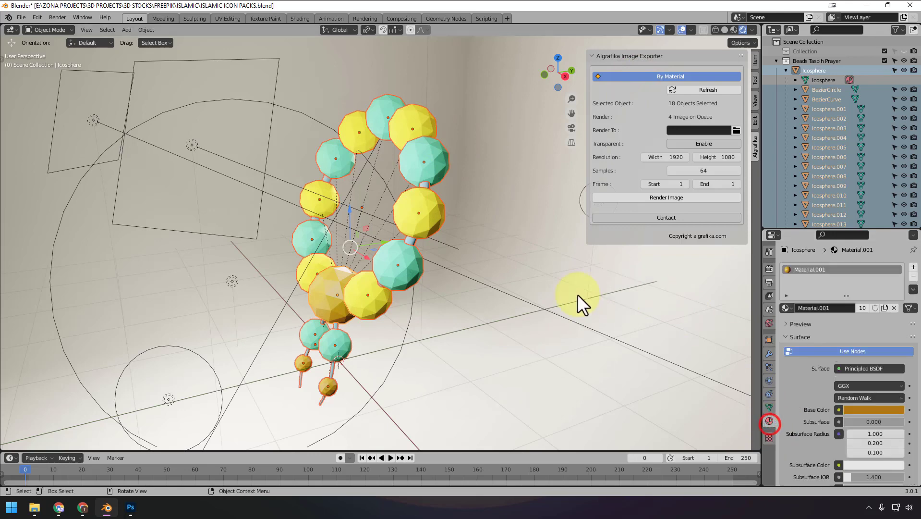
click(551, 284)
click(396, 265)
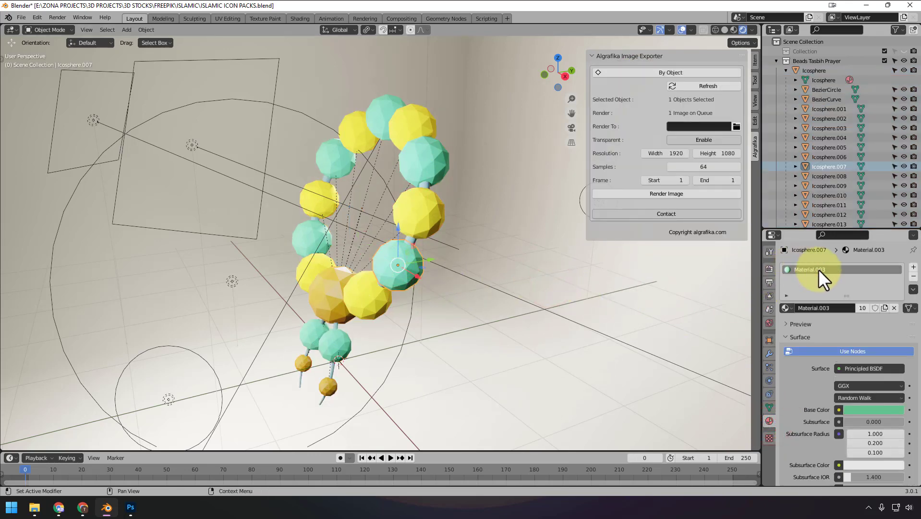
click(367, 295)
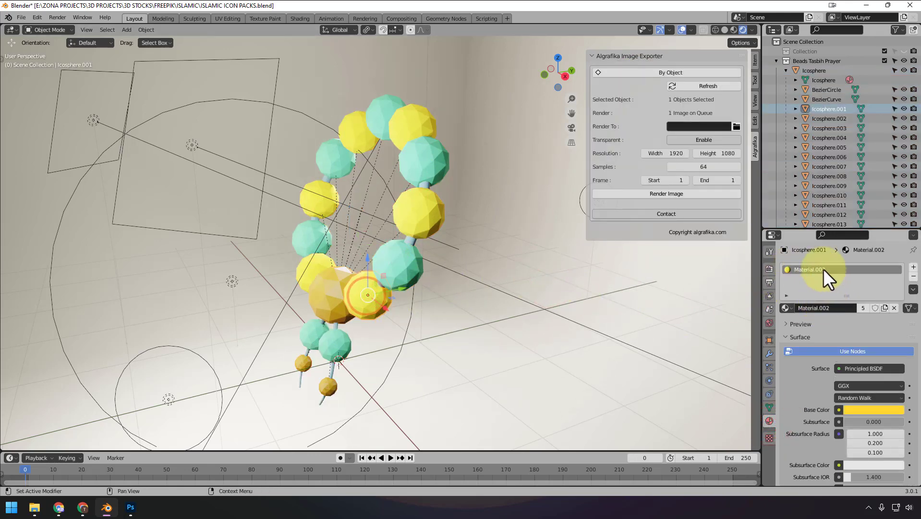
click(333, 307)
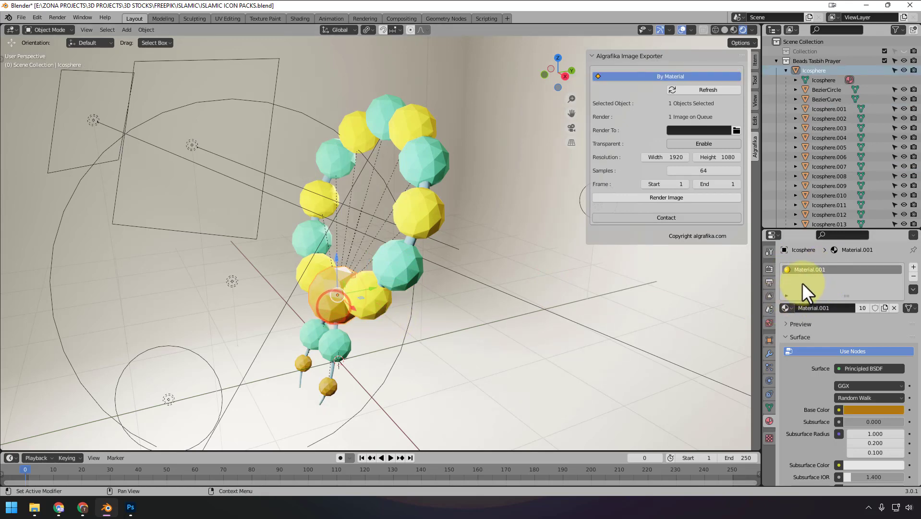
click(331, 374)
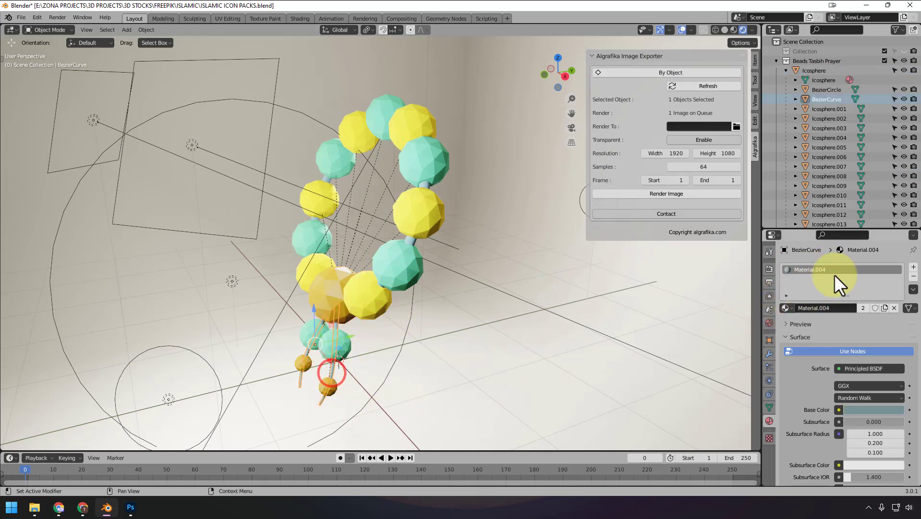
- Select the whole prayer beads model, set the exporter to By Material, and choose RAMADAN PACKS\TASBIH as its render folder
drag(480, 81, 246, 420)
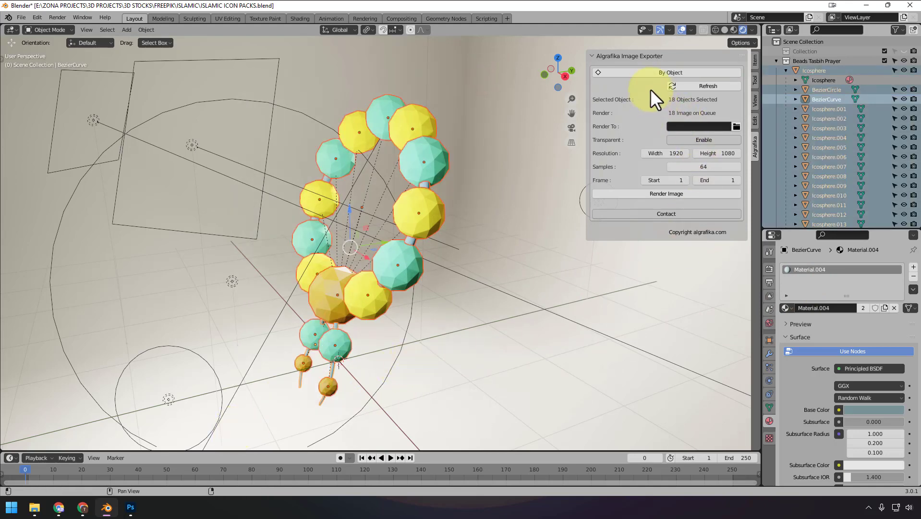
click(657, 71)
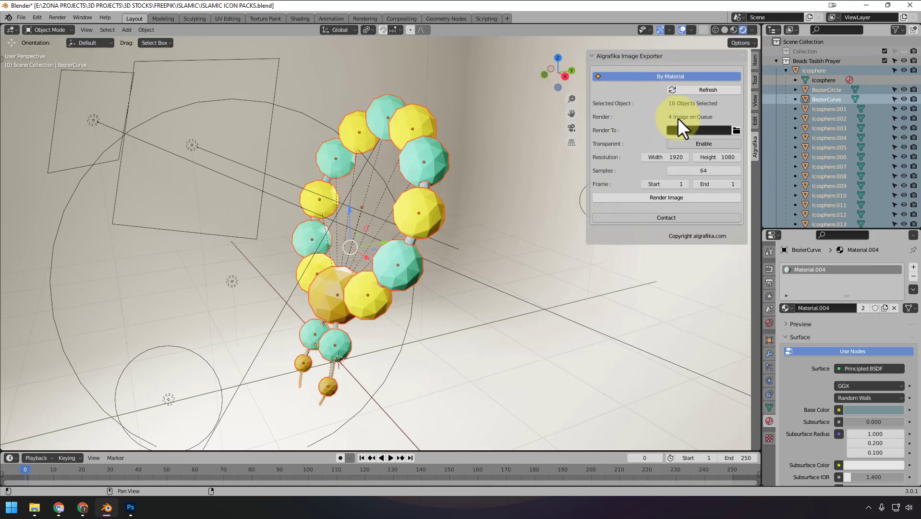
click(737, 129)
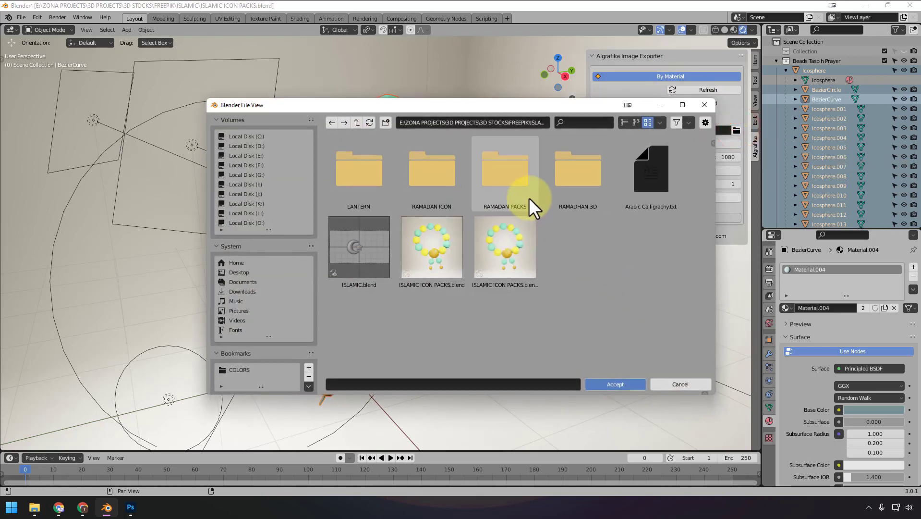
click(518, 187)
scroll(519, 240, down, 1)
click(578, 305)
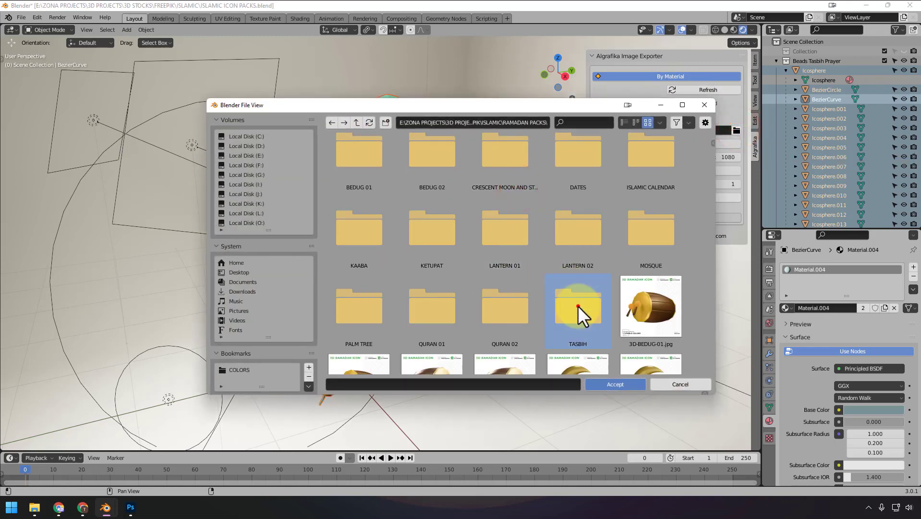
click(578, 305)
click(615, 383)
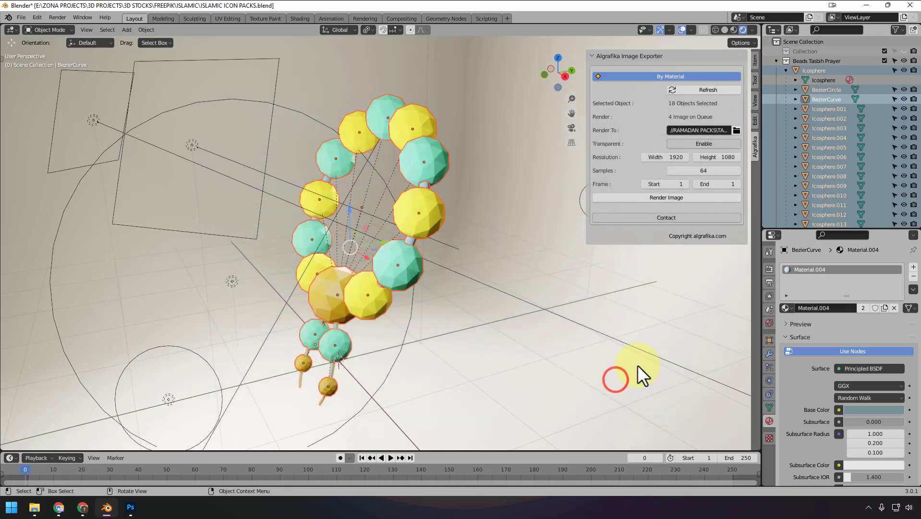
- Set the exporter's resolution to 3000 wide by 3000 high
click(667, 157)
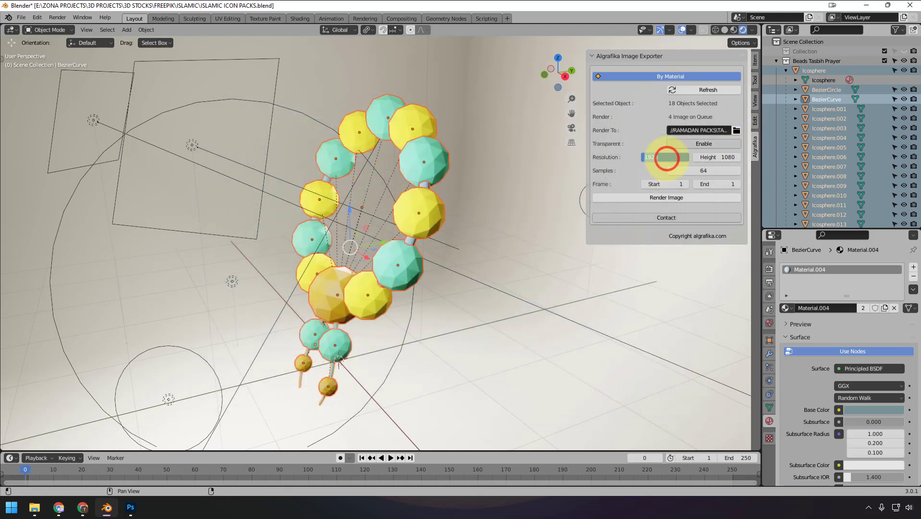
text(3000)
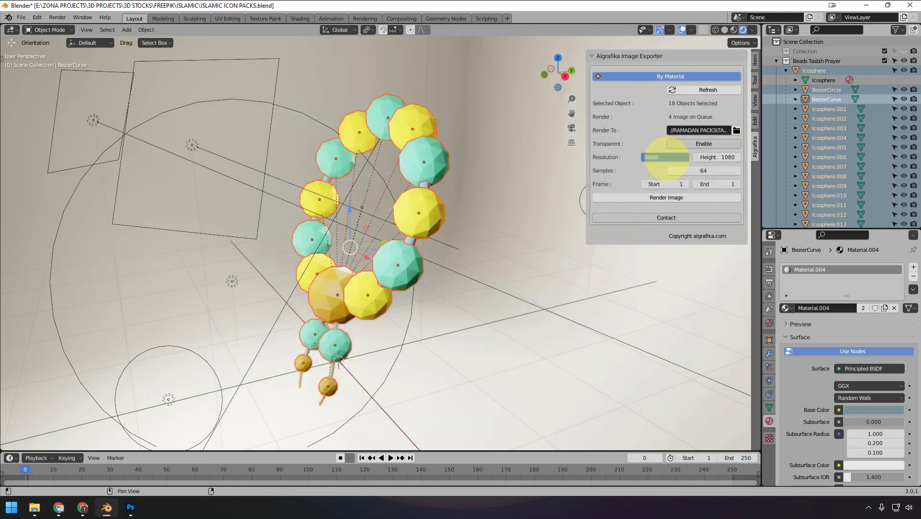
click(726, 157)
text(3000)
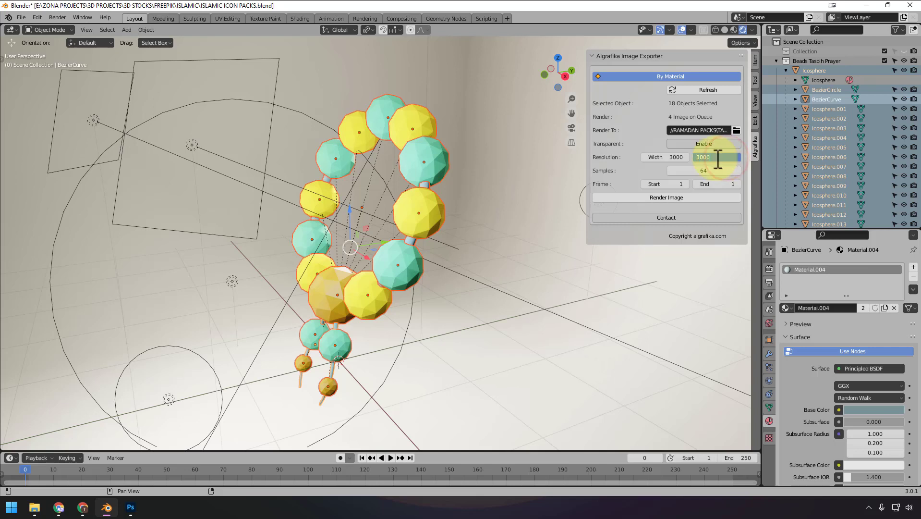
click(630, 141)
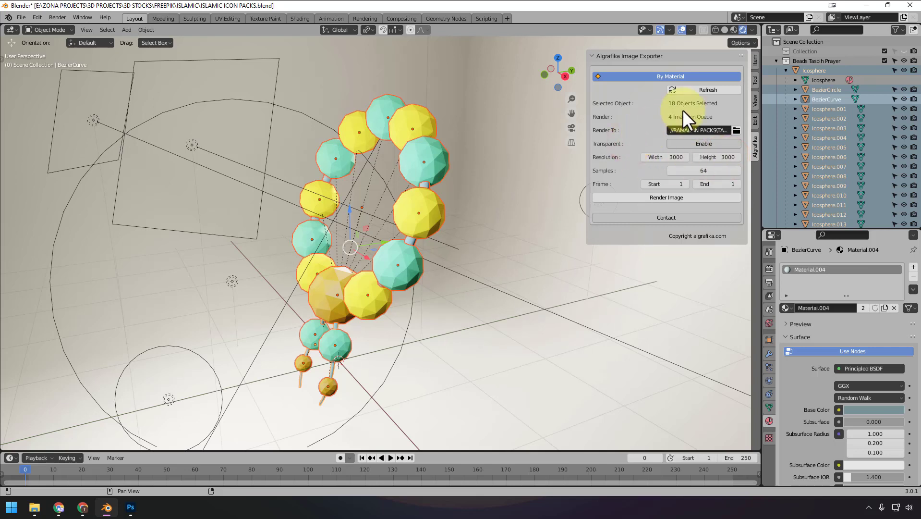
- Refresh the exporter and render the per-material images, checking the resulting PNG files in the TASBIH folder in File Explorer
click(703, 89)
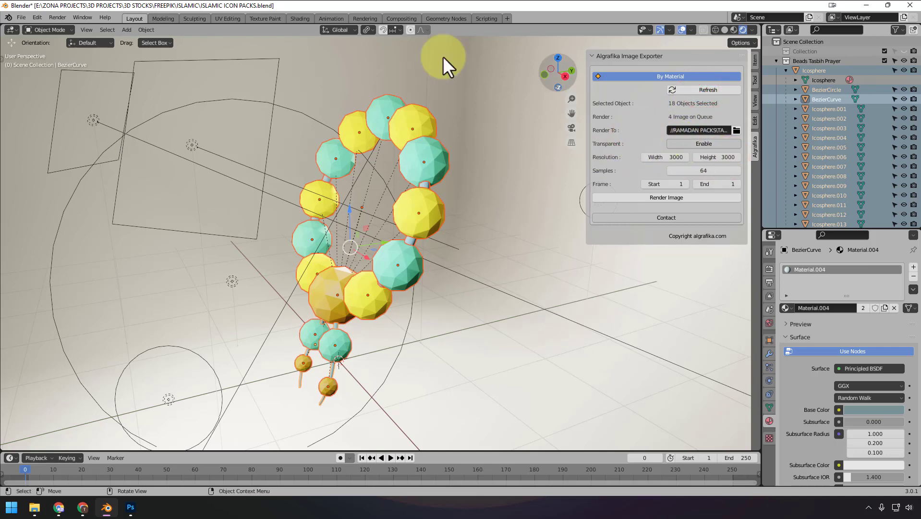
click(671, 199)
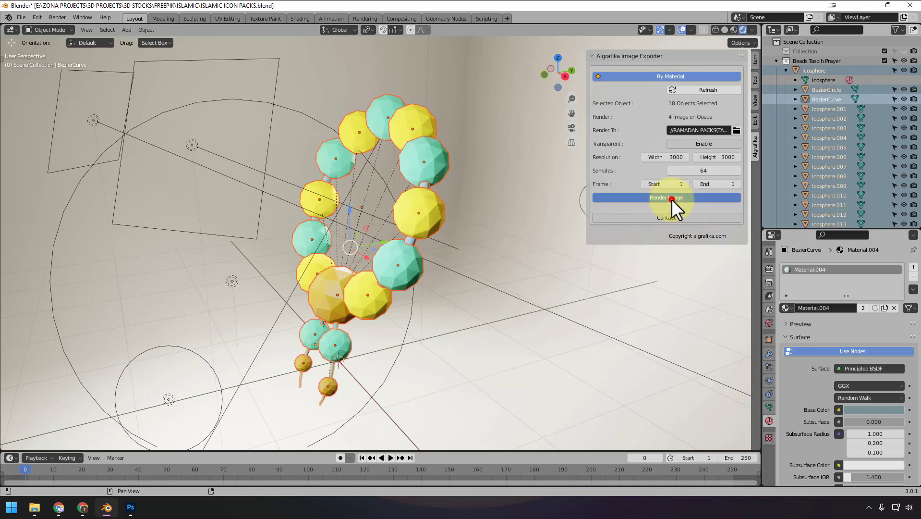
click(36, 507)
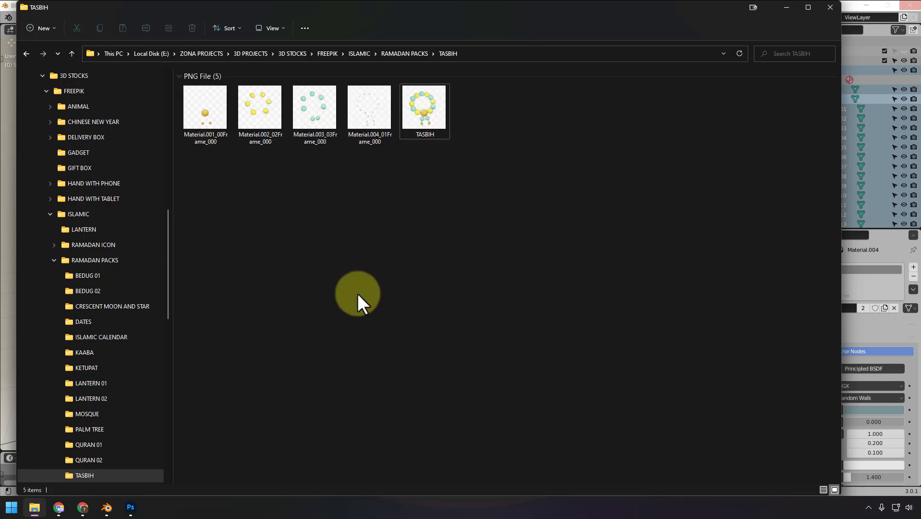
click(403, 298)
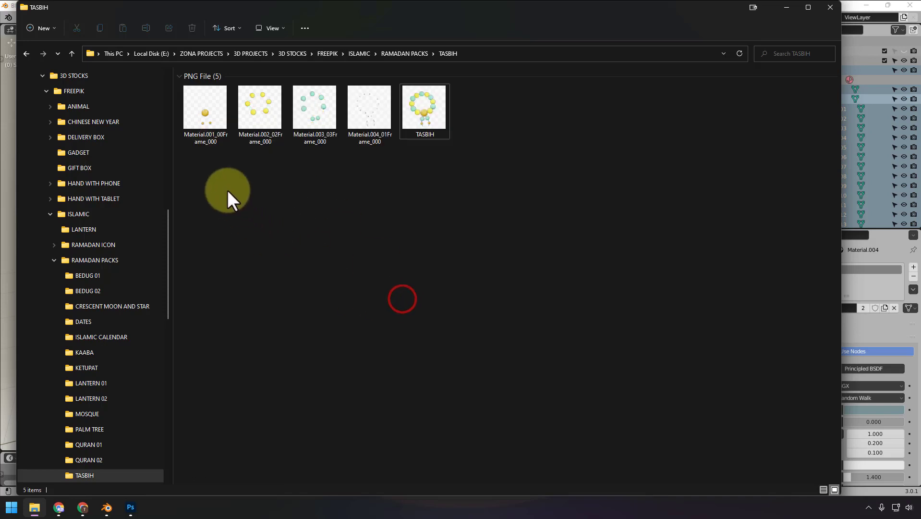
drag(204, 188, 384, 149)
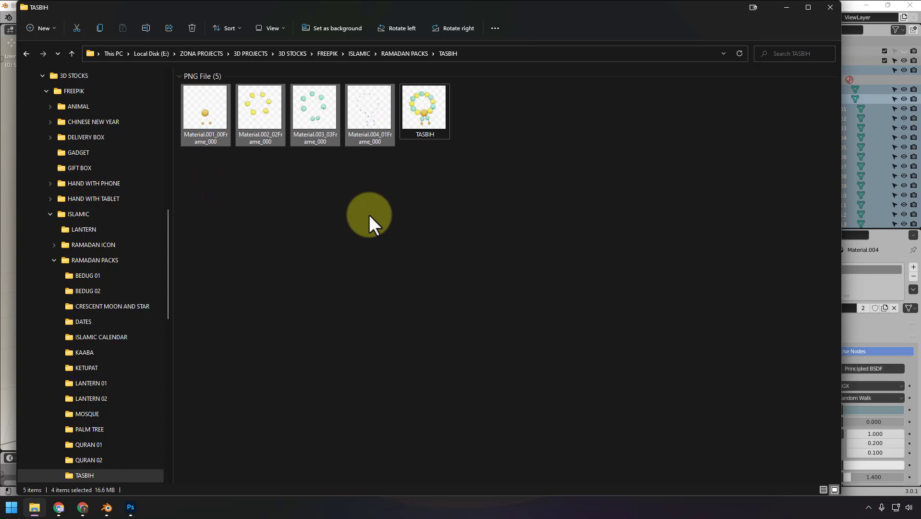
click(369, 215)
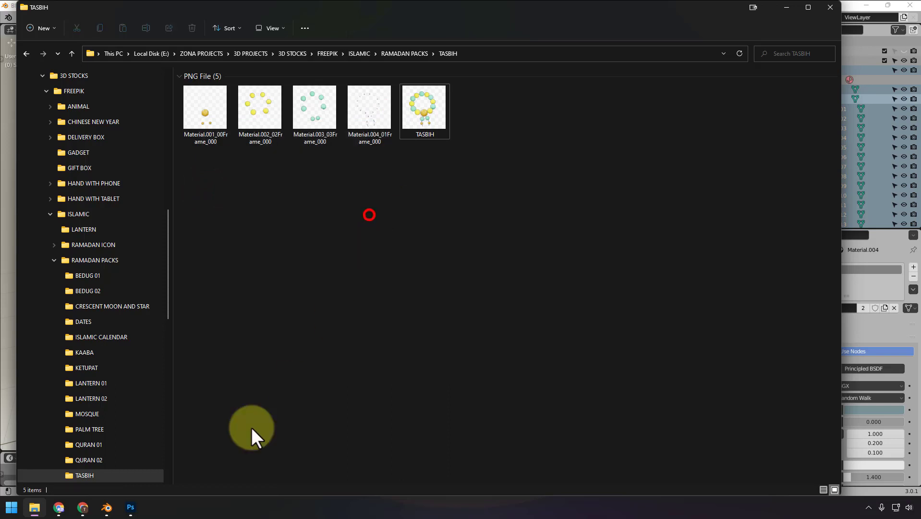
- Switch to Photoshop and delete the four Material frame layers from the CHANGE COLORS group of 3D-TASBIH.psd
click(130, 507)
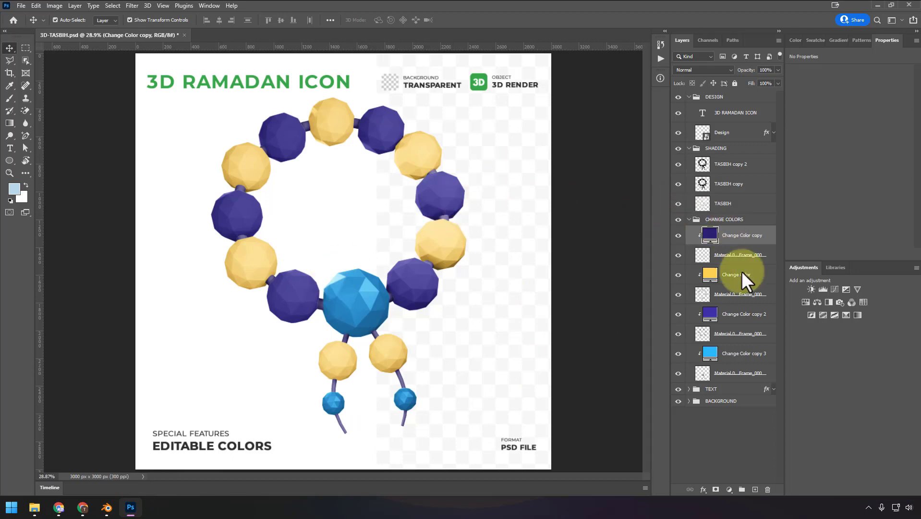
click(752, 254)
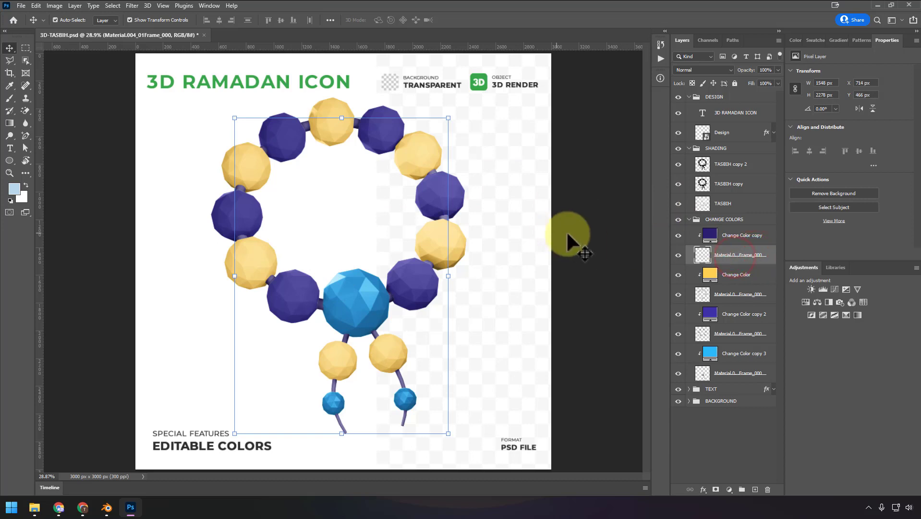
ctrl+click(730, 294)
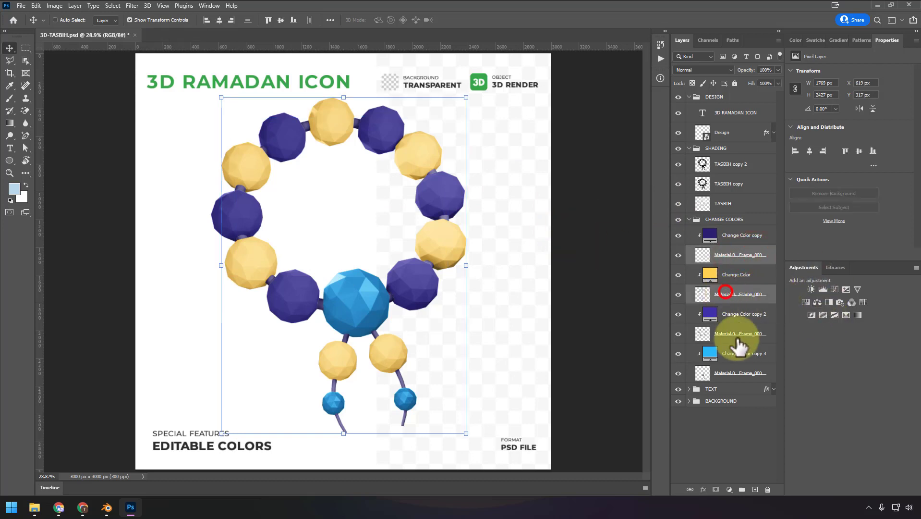
ctrl+click(729, 333)
ctrl+click(732, 373)
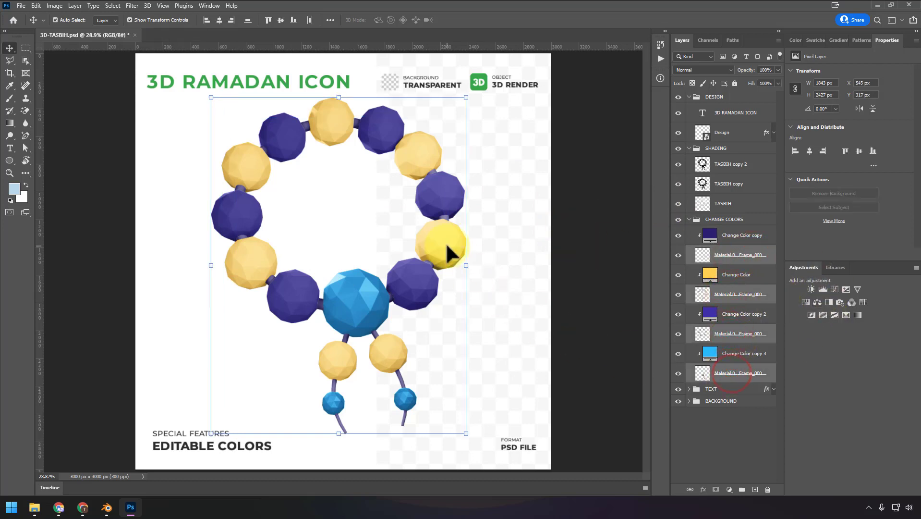
key(Delete)
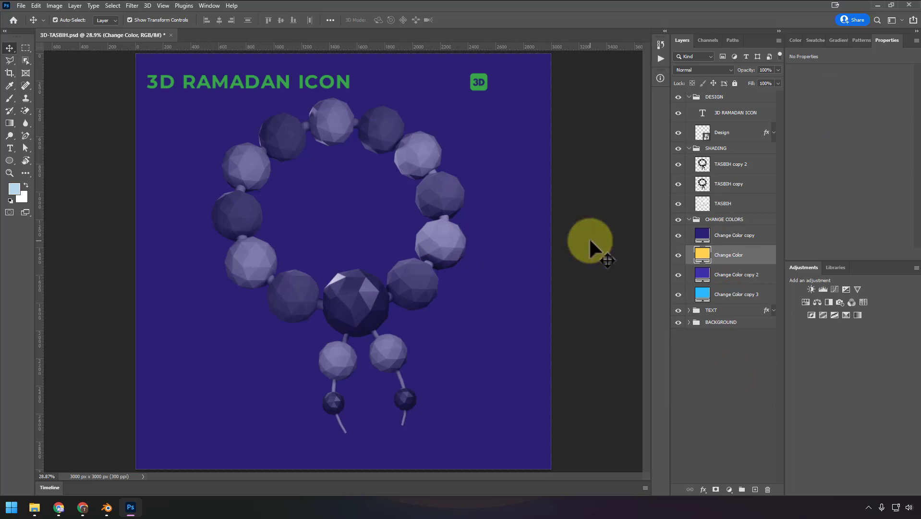
- Hide and collapse the CHANGE COLORS group, and delete the three TASBIH layers from the SHADING group
click(678, 220)
click(730, 166)
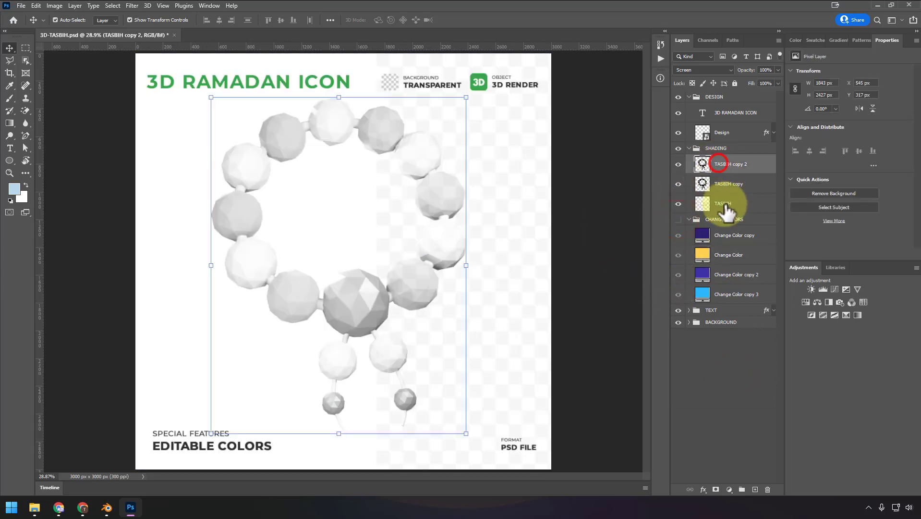
shift+click(725, 204)
key(Delete)
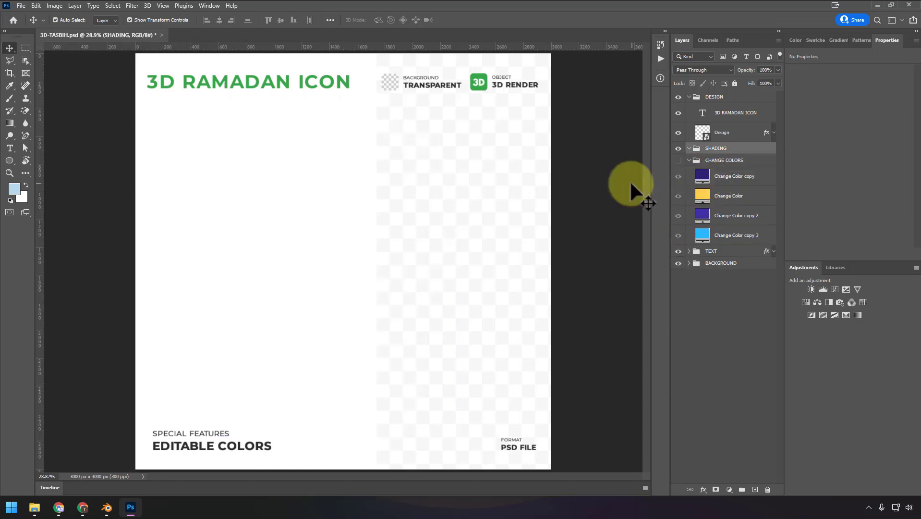
click(689, 160)
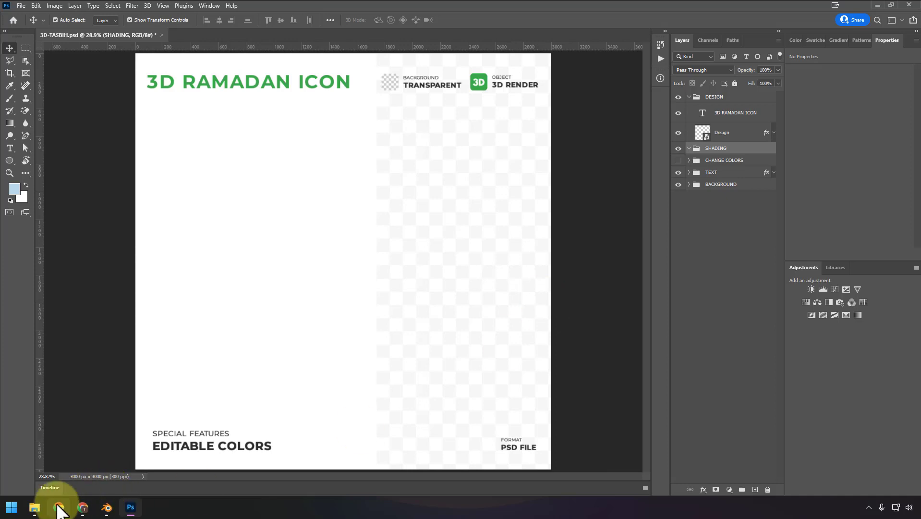
- Switch to File Explorer and dock the TASBIH folder window to half the screen beside the Photoshop document
click(34, 507)
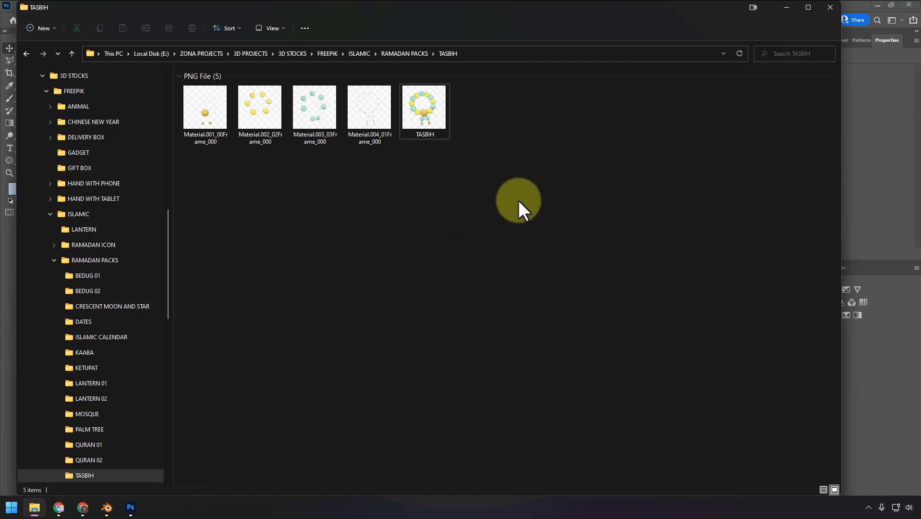
drag(221, 185, 439, 120)
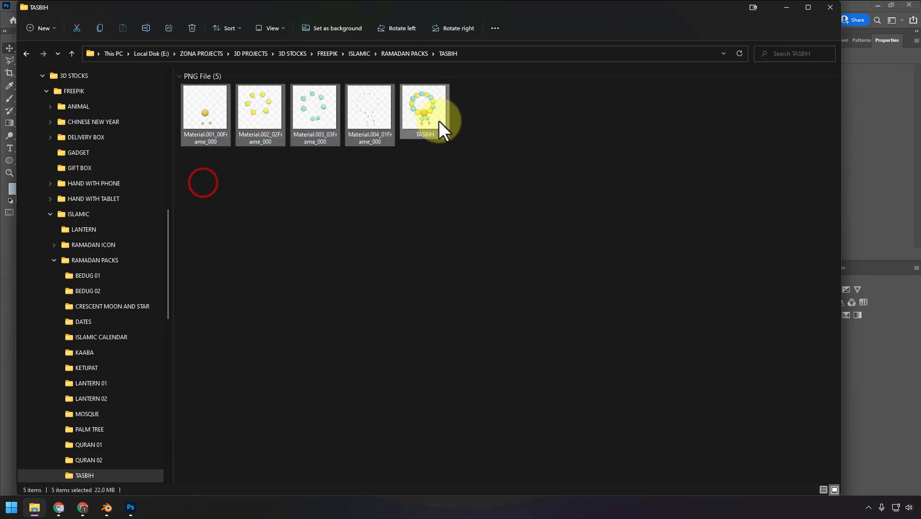
click(482, 203)
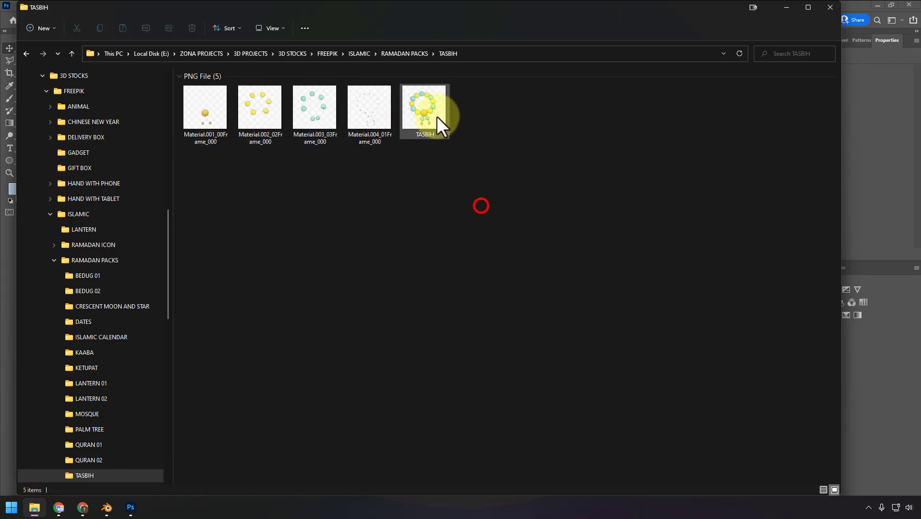
click(438, 116)
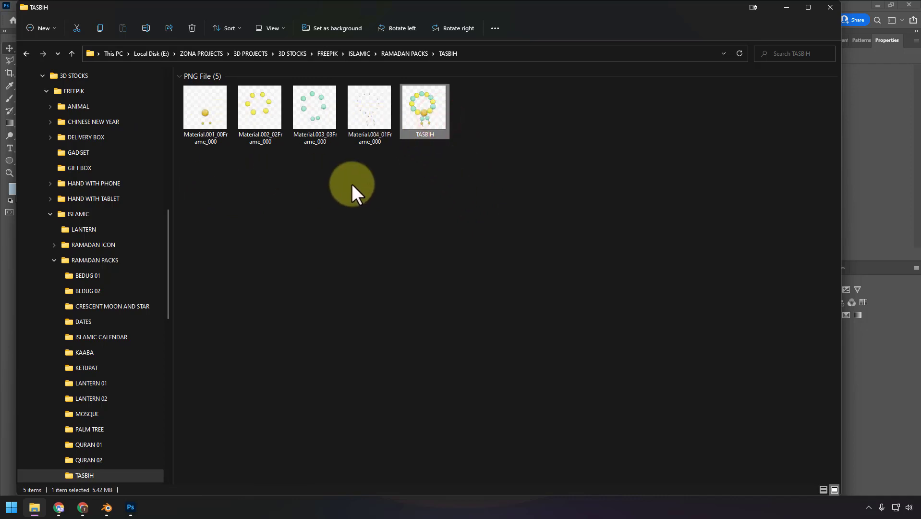
drag(205, 175, 133, 512)
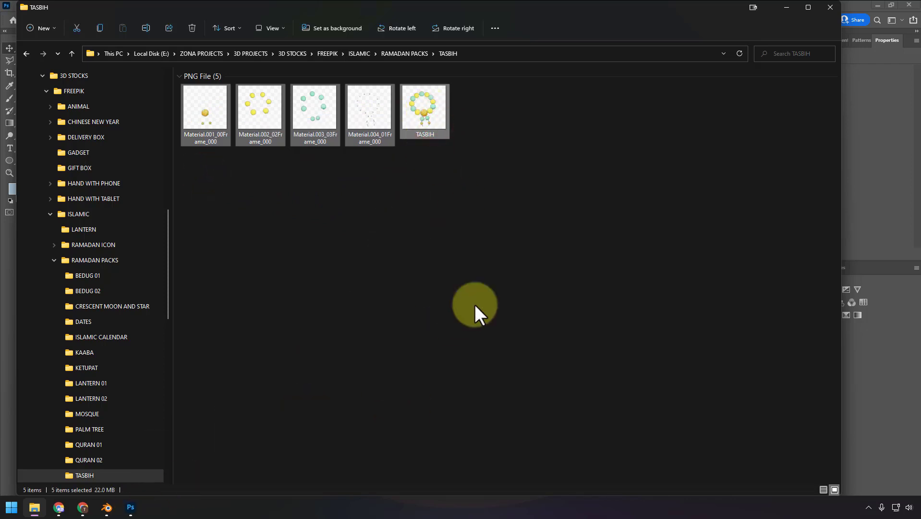
click(718, 209)
key(super+Left)
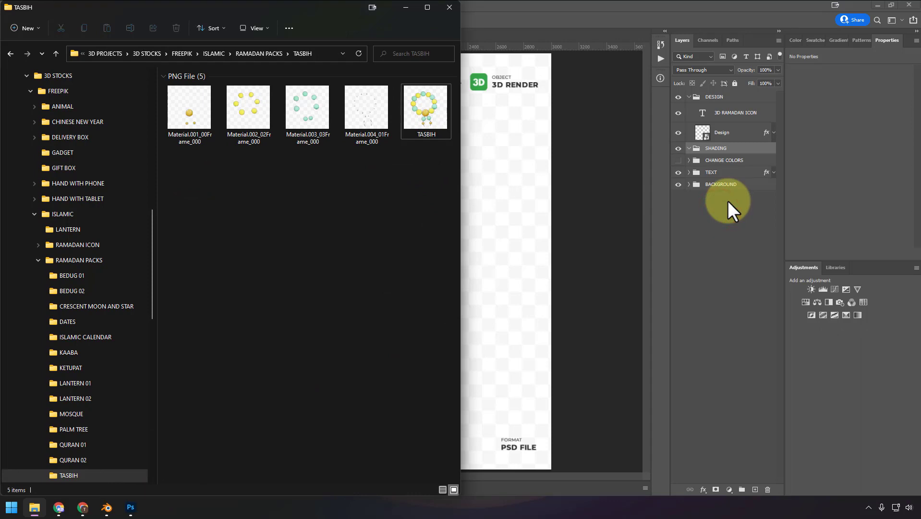
- Place TASBIH.png and the four Material frame PNGs into 3D-TASBIH.psd, accepting each placement at 24.00% scale
drag(191, 181, 601, 172)
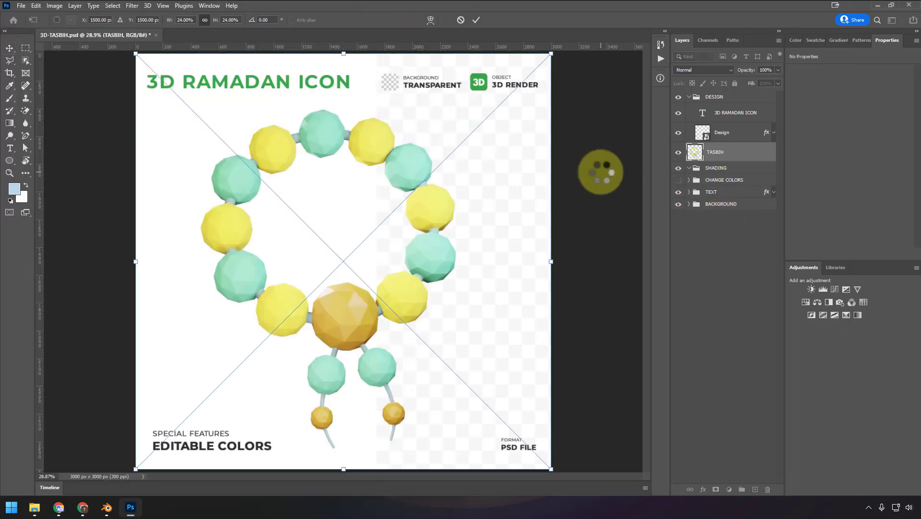
click(477, 21)
click(477, 21)
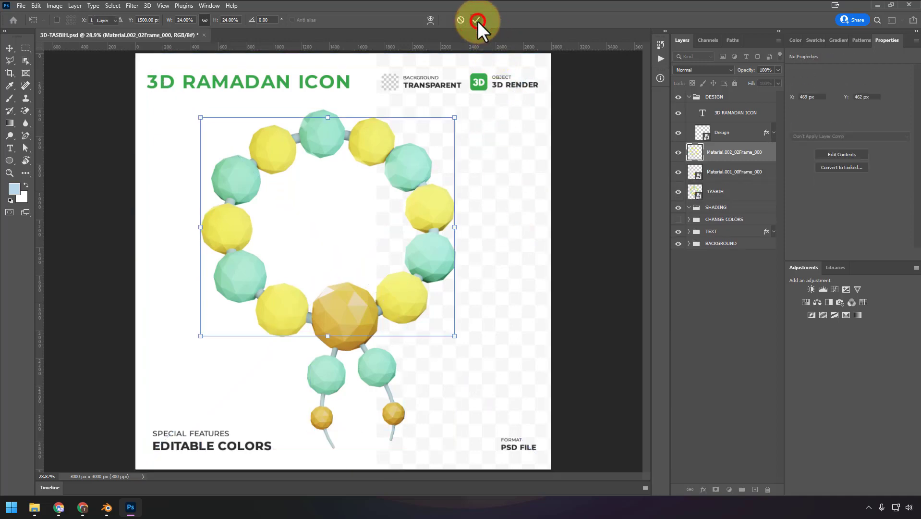
click(476, 21)
click(477, 21)
click(477, 21)
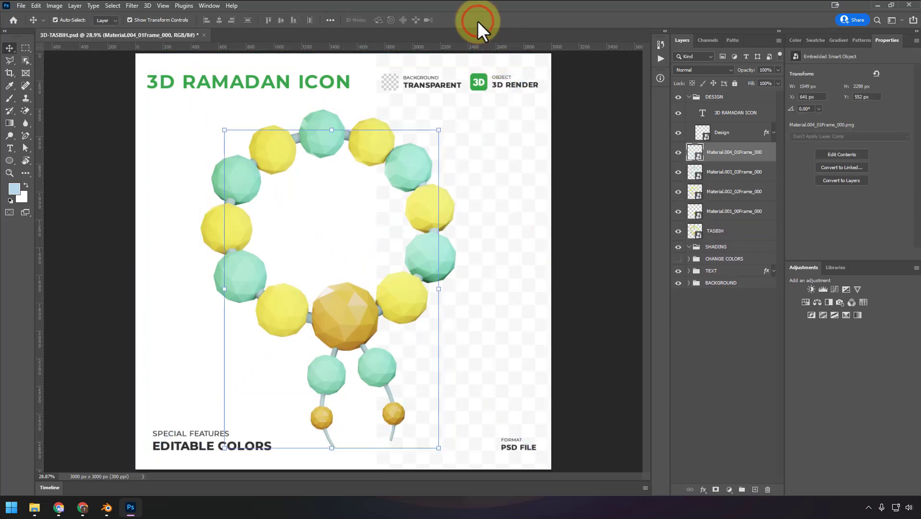
- Move the TASBIH and four Material frame layers together slightly right on the canvas, and rasterize all five layers
shift+click(727, 233)
drag(403, 174, 424, 177)
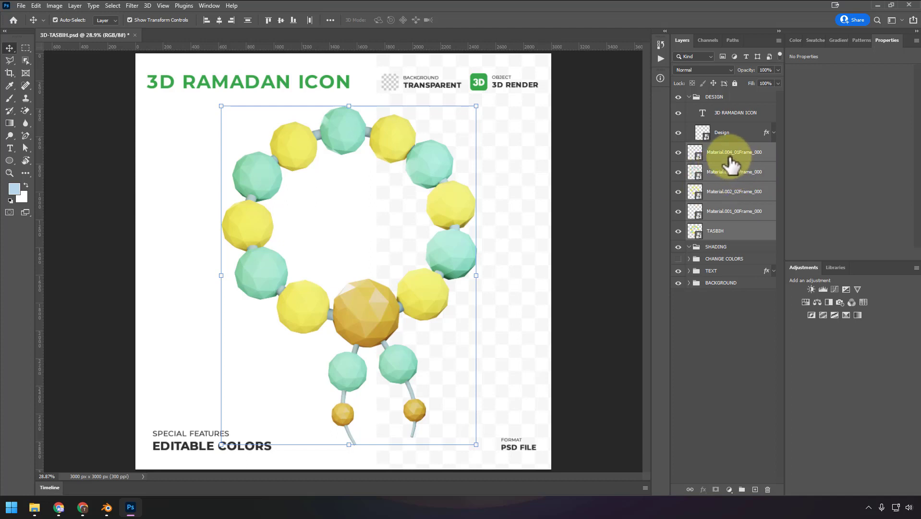
click(678, 133)
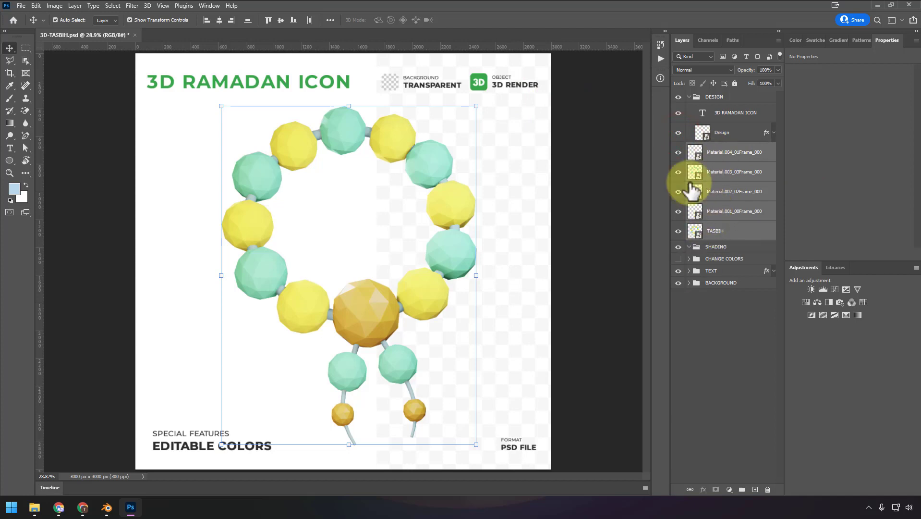
right_click(723, 161)
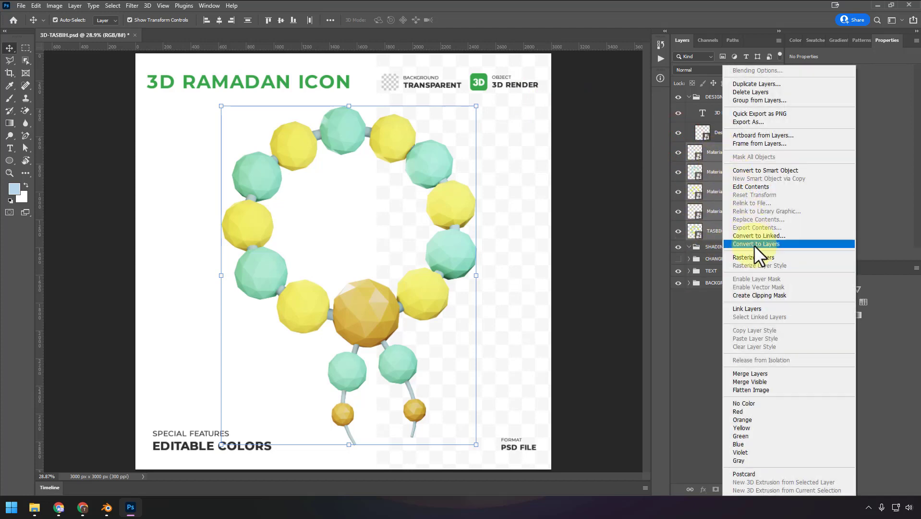
click(757, 256)
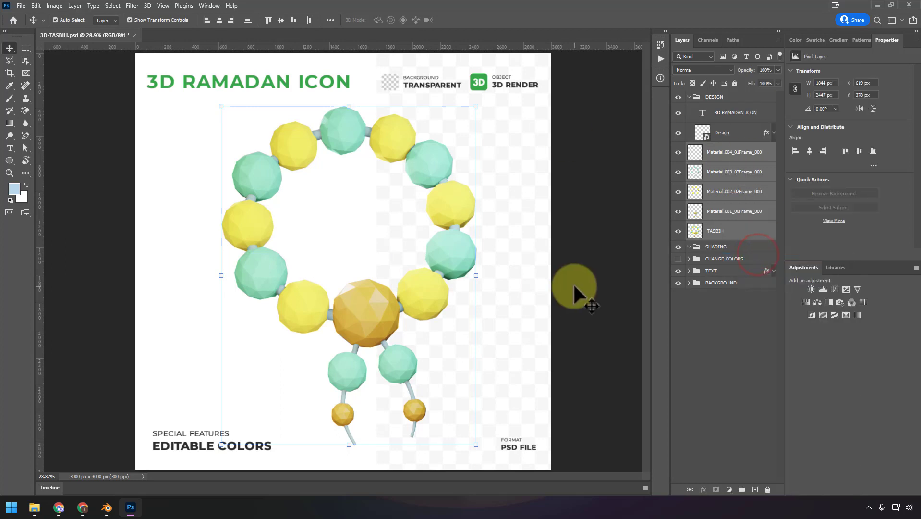
- Desaturate the Material.004_01Frame_000 layer, and hide the other three Material frame layers and the TASBIH layer
click(734, 152)
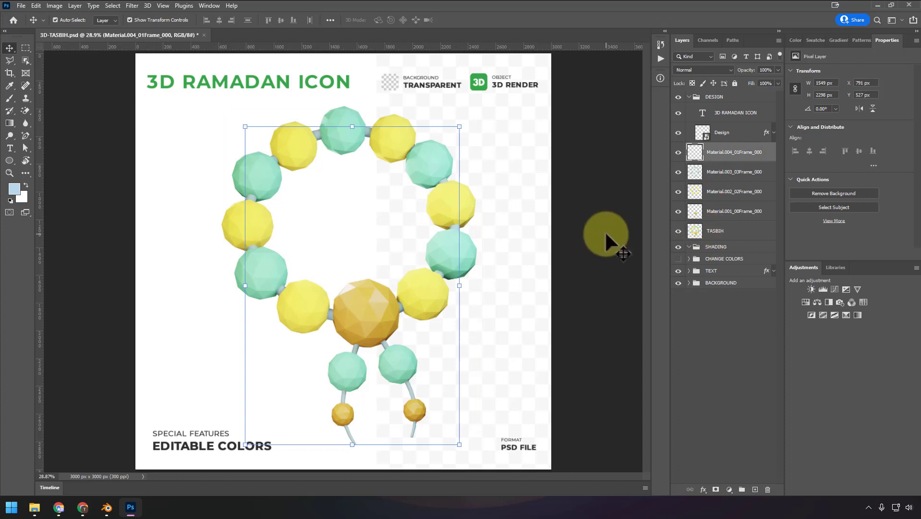
key(ctrl+shift+u)
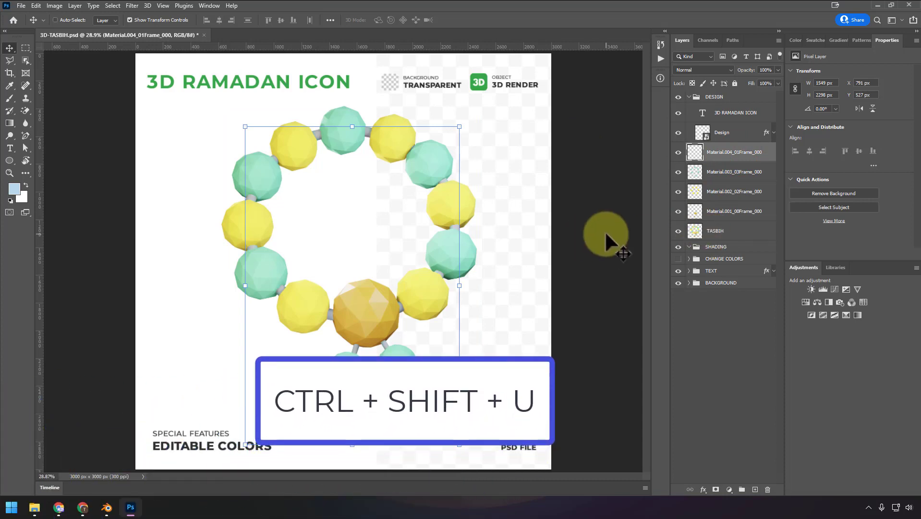
click(678, 171)
click(678, 191)
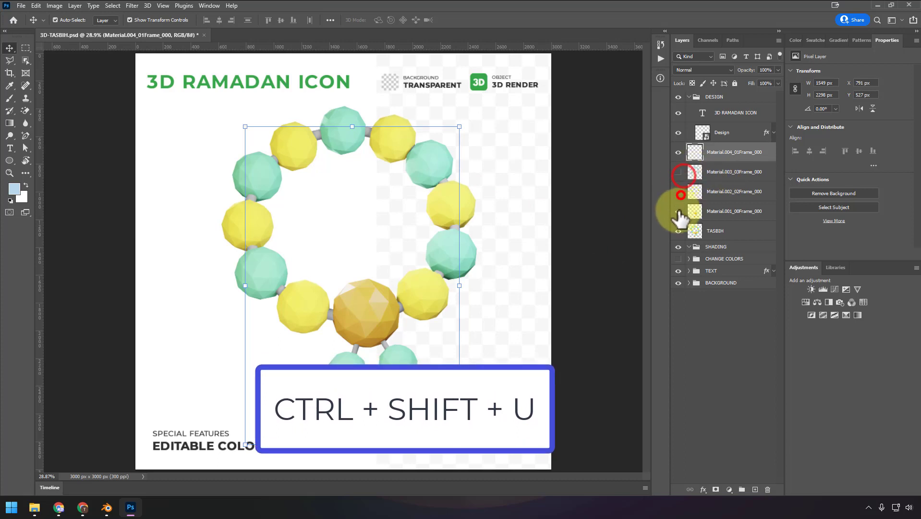
click(678, 210)
click(678, 230)
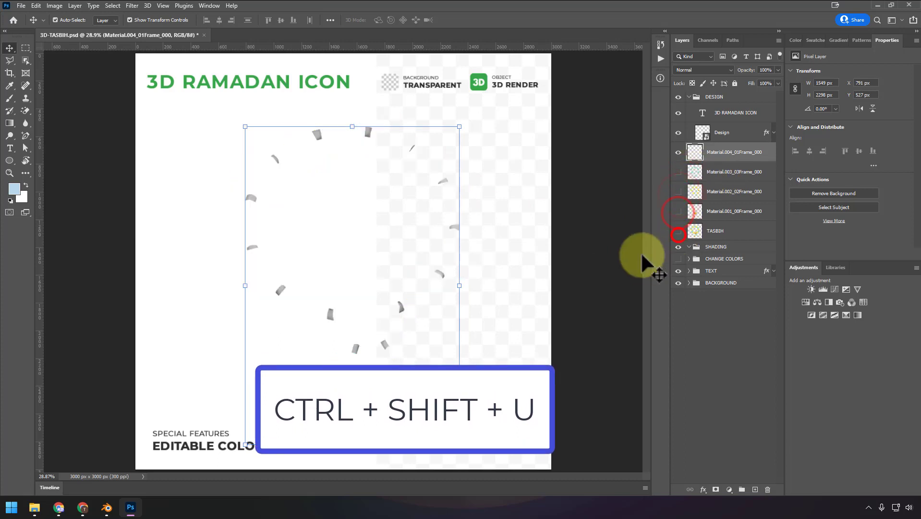
- Hide Material.004_01Frame_000, show and desaturate the Material.003_03Frame_000 layer, and hide it again
click(678, 152)
click(678, 172)
click(746, 174)
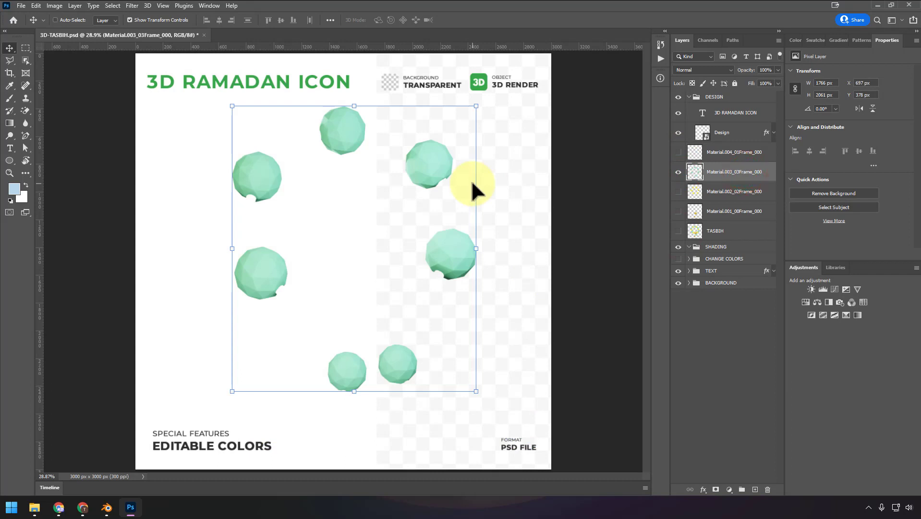
key(ctrl+shift+u)
click(678, 171)
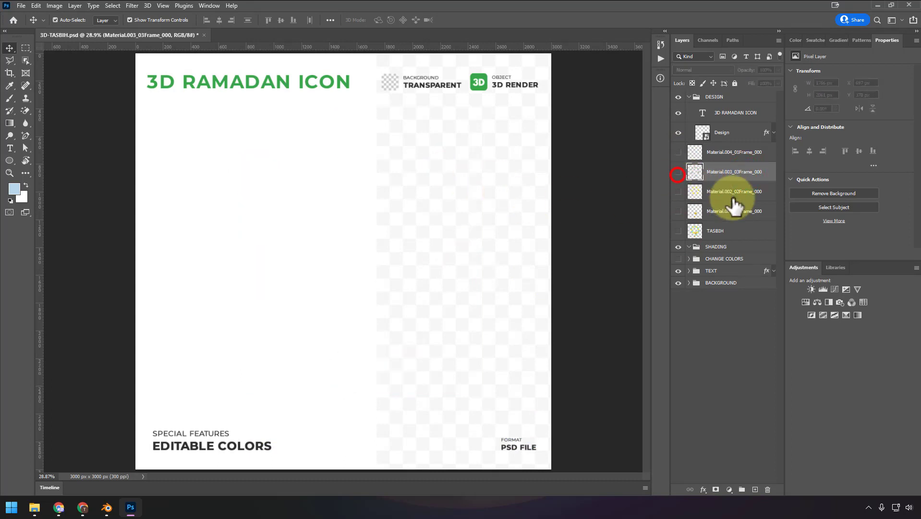
- Desaturate the Material.002_02Frame_000 and Material.001_00Frame_000 layers in turn, showing each one for the edit and hiding it again
click(730, 196)
click(677, 191)
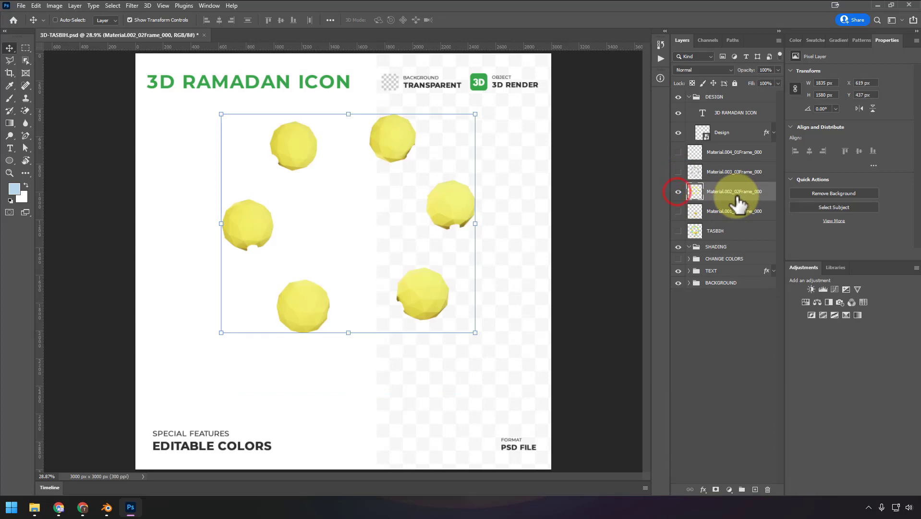
key(ctrl+shift+u)
click(727, 215)
click(678, 194)
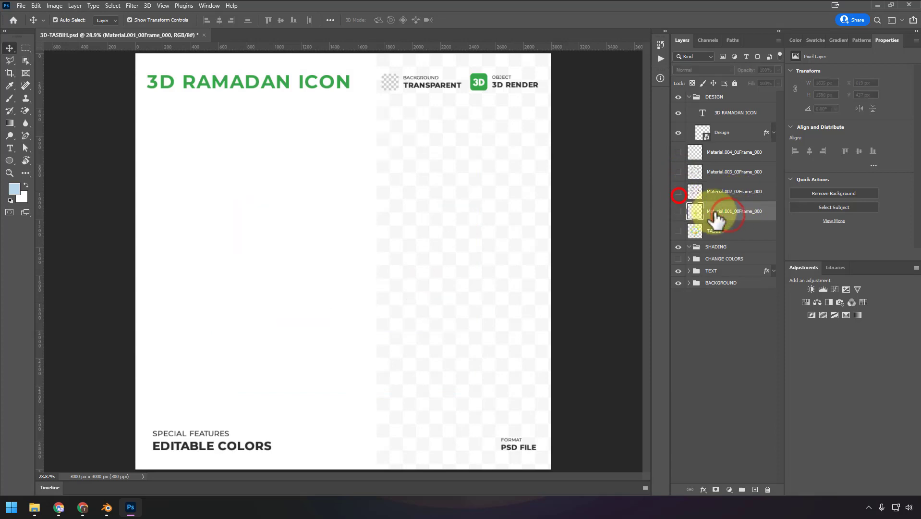
click(678, 211)
key(ctrl+shift+u)
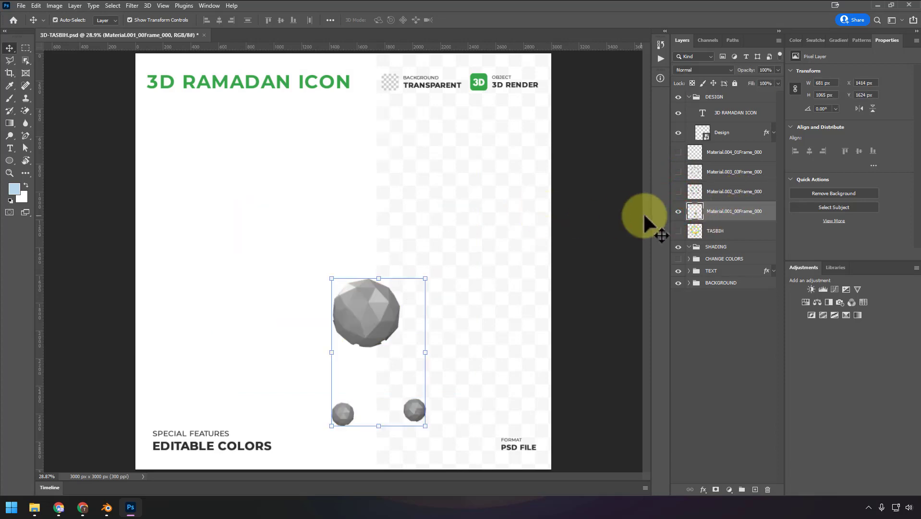
click(677, 211)
- Show and desaturate the TASBIH layer, then hide it and make all four Material frame layers visible
click(678, 231)
click(740, 231)
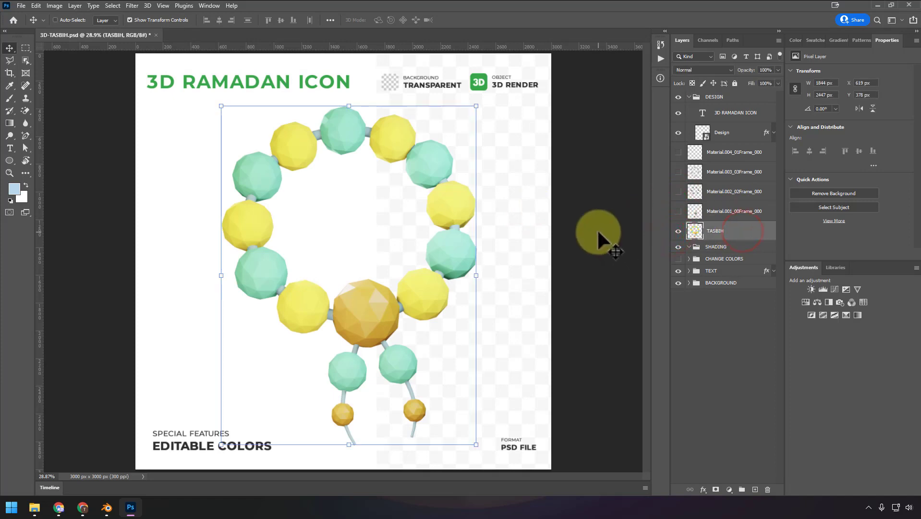
key(ctrl+shift+u)
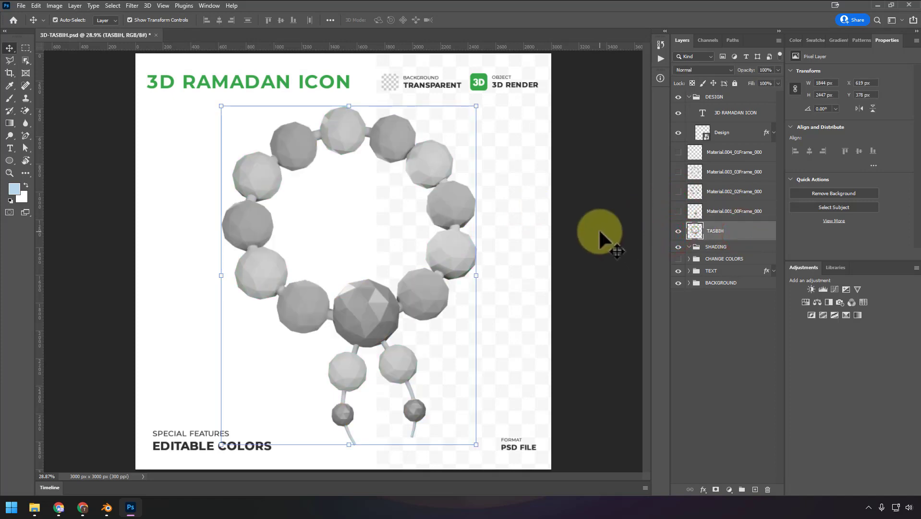
click(678, 231)
drag(678, 211, 678, 152)
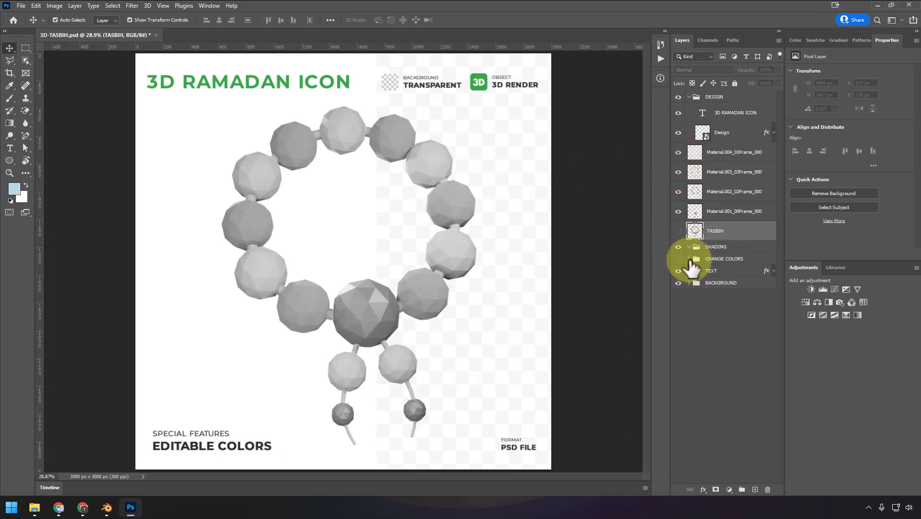
- Expand the CHANGE COLORS group and move the four Material frame layers together below its color fill layers, above the TEXT group
click(689, 259)
click(725, 209)
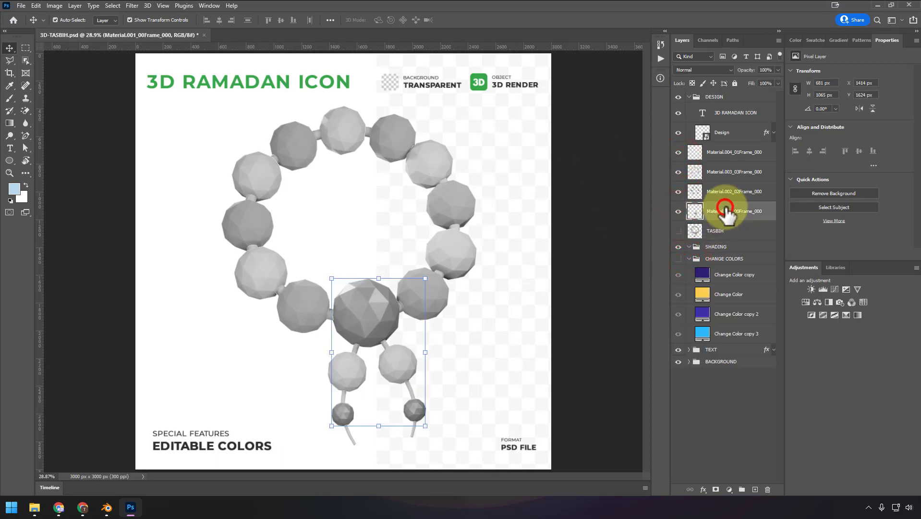
shift+click(727, 146)
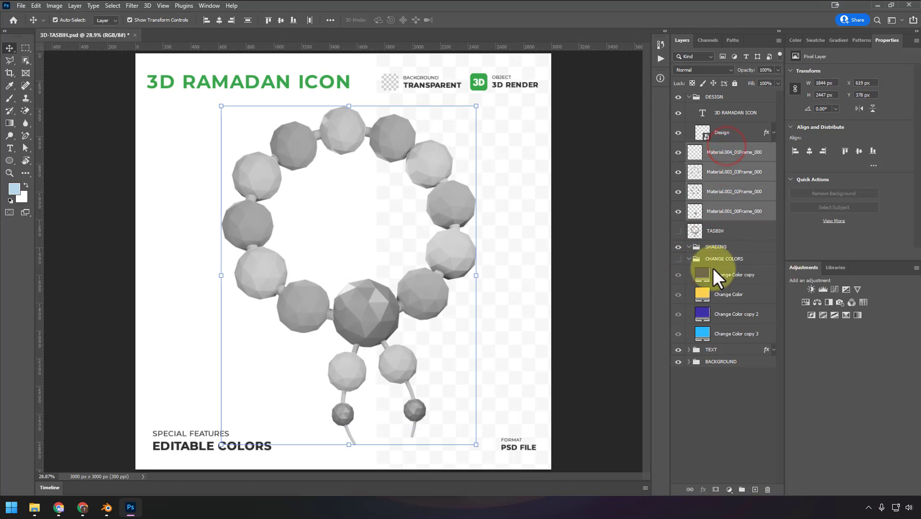
drag(728, 210, 710, 342)
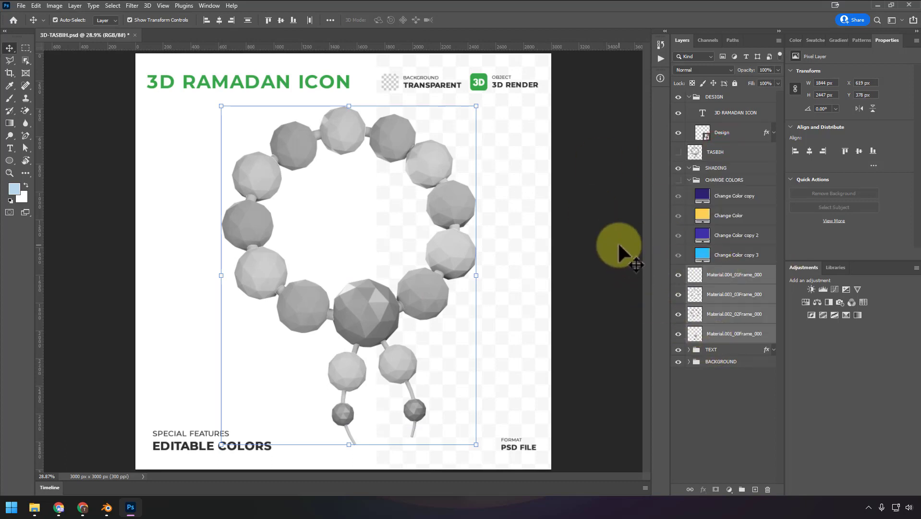
click(601, 242)
- Hide the other three Material frame layers, move Change Color copy 3 directly above Material.001_00Frame_000, and clip it to that layer
click(723, 333)
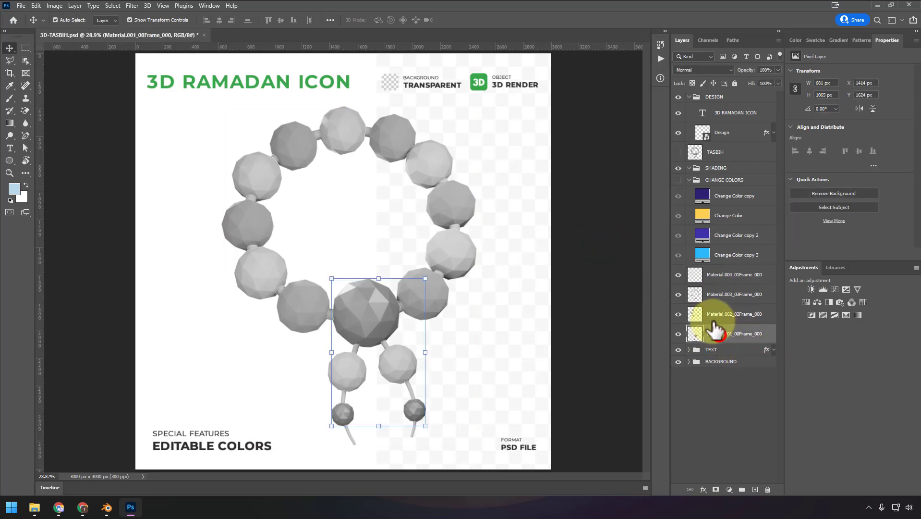
click(679, 315)
click(678, 294)
click(678, 274)
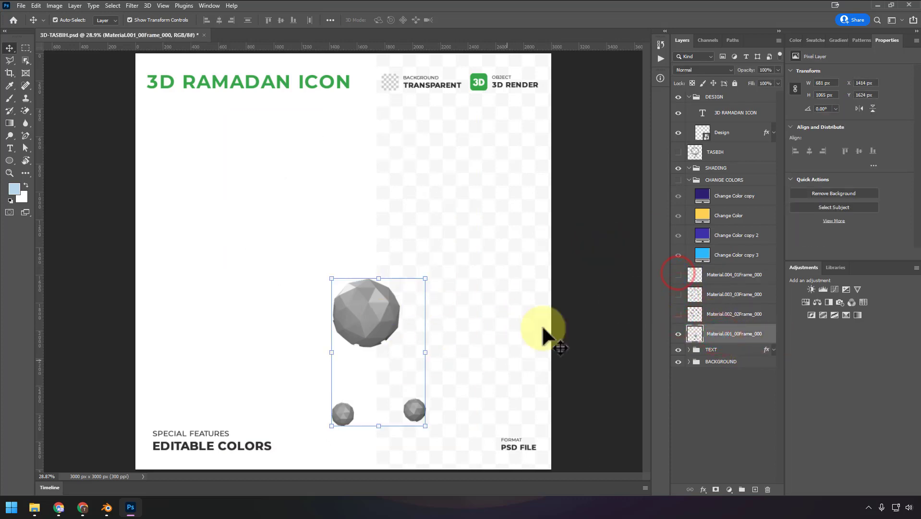
drag(743, 254, 730, 316)
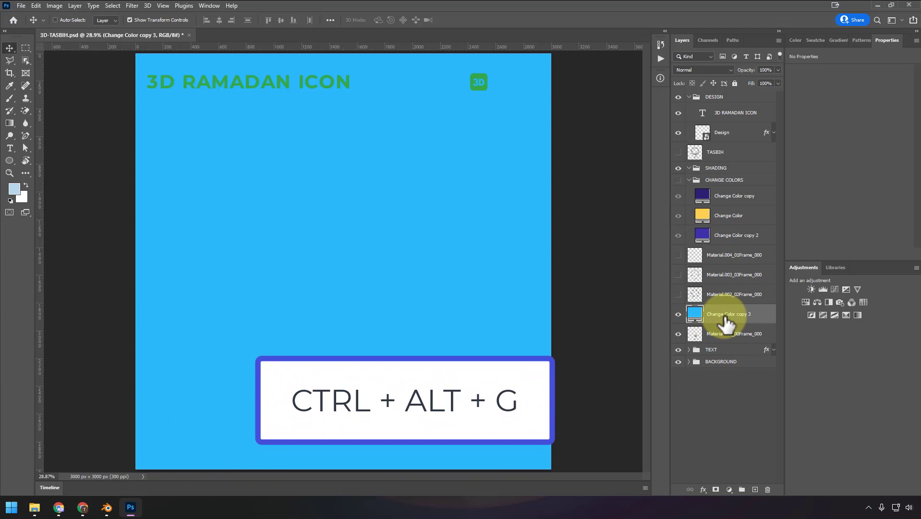
key(ctrl+alt+g)
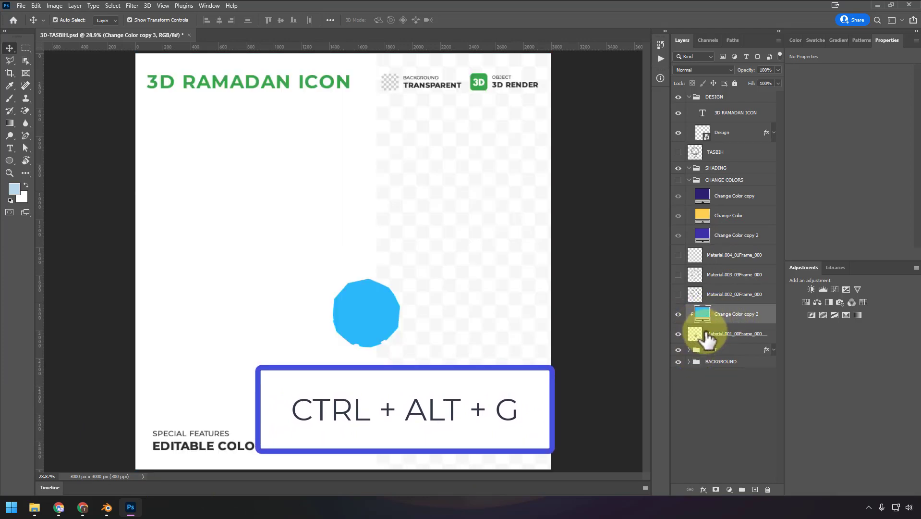
- Show Material.002_02Frame_000, move Change Color copy 2 directly above it, and clip the fill to that layer
click(679, 294)
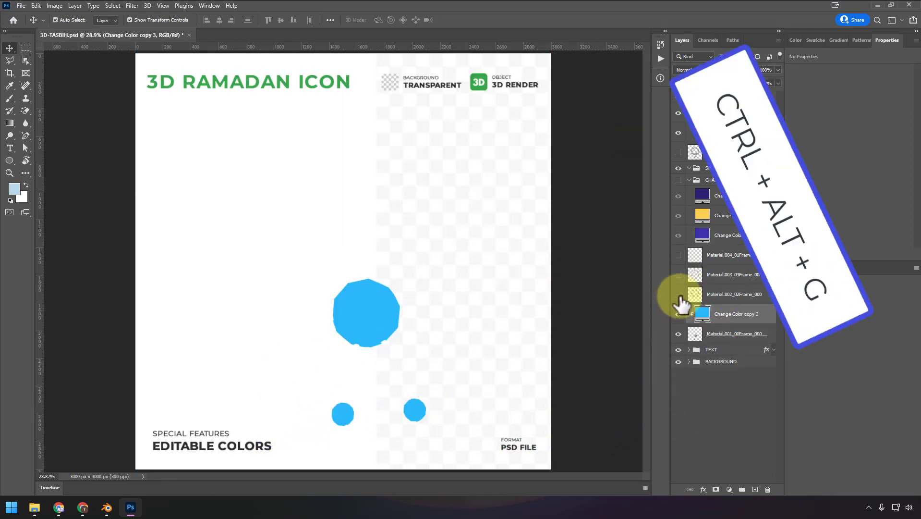
drag(744, 235, 743, 284)
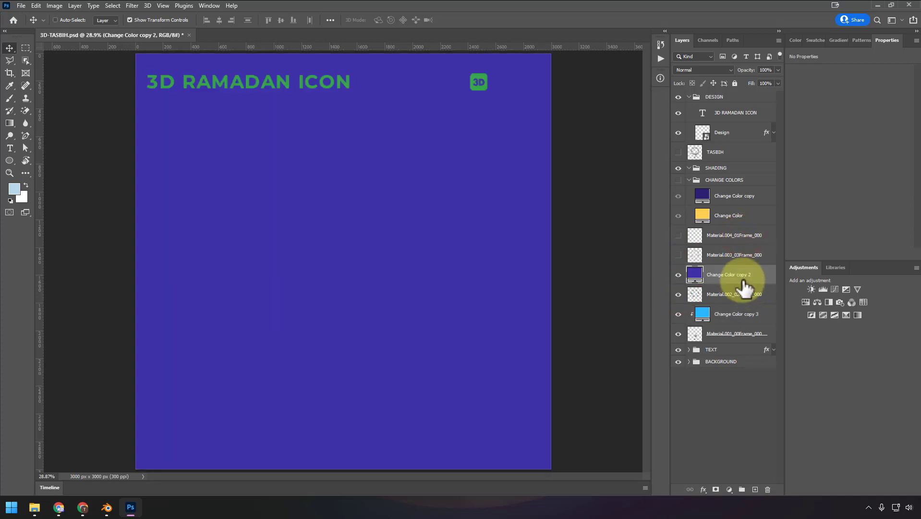
alt+click(743, 283)
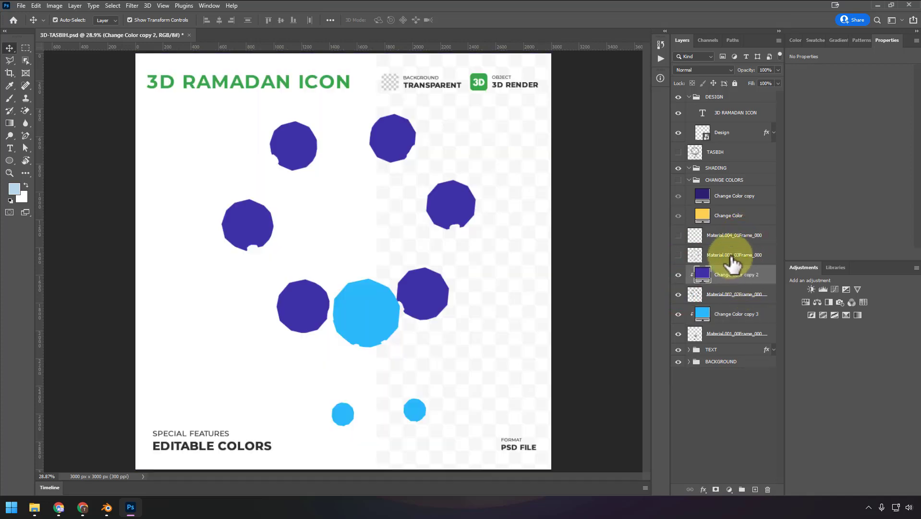
- Show Material.003_03Frame_000, move the yellow Change Color fill directly above it, and clip the fill to that layer
click(678, 256)
drag(729, 216, 737, 255)
alt+click(737, 246)
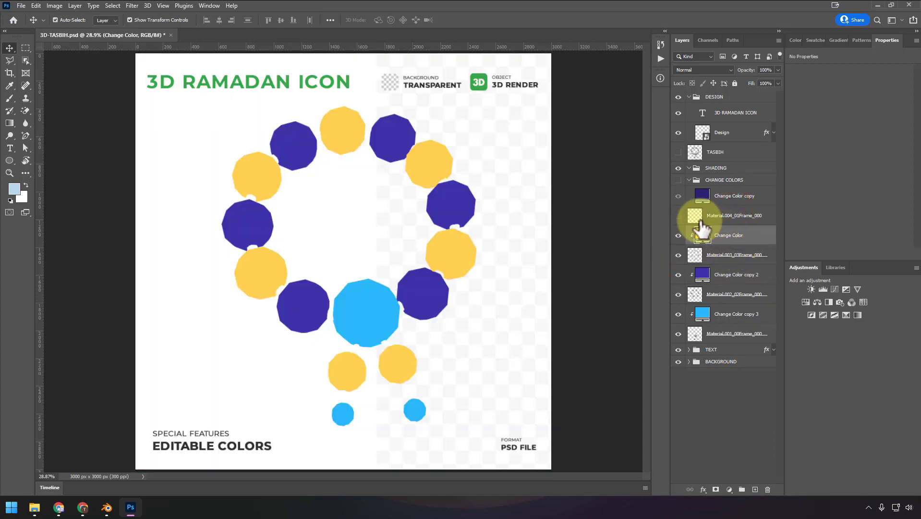
- Show Material.004_01Frame_000 and the CHANGE COLORS group, and clip the Change Color copy fill to that material layer
click(678, 216)
click(735, 200)
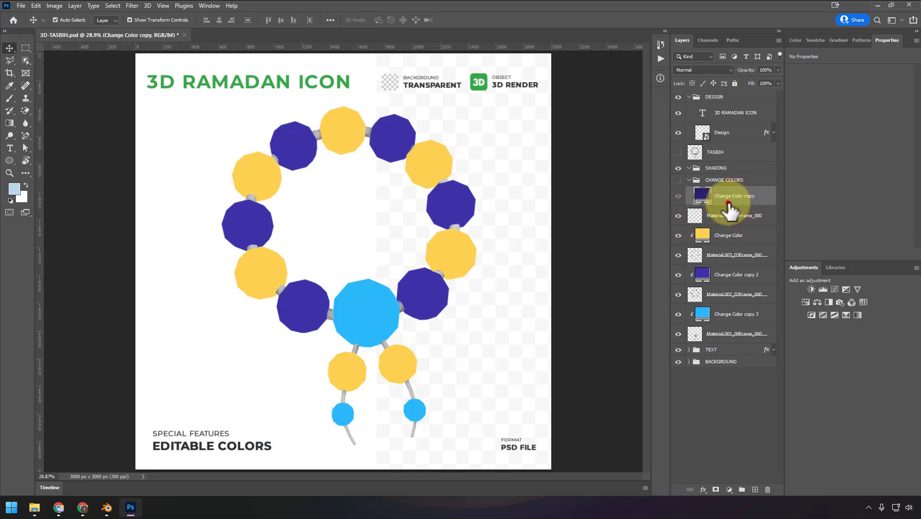
click(678, 180)
drag(721, 207, 727, 204)
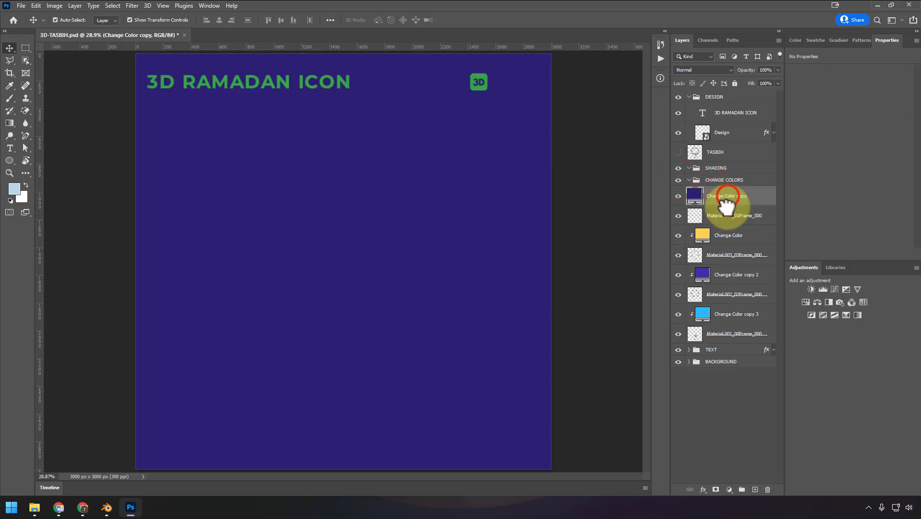
alt+click(726, 205)
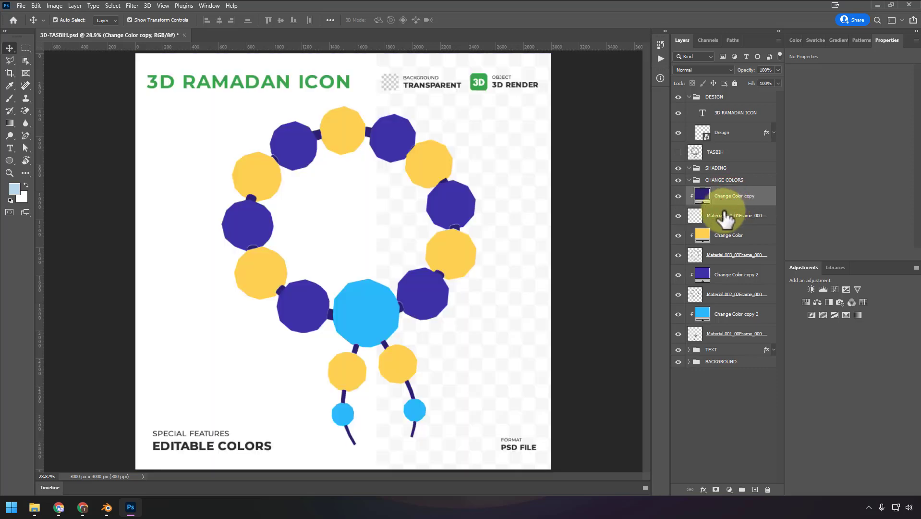
- Move the four clipped color fills and their Material frame layers together into the CHANGE COLORS group and collapse the group
shift+click(729, 331)
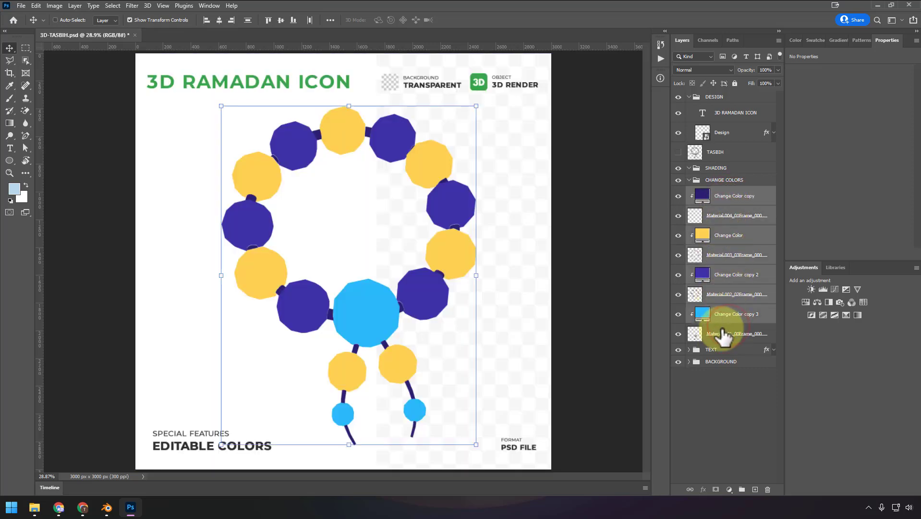
drag(735, 198, 730, 182)
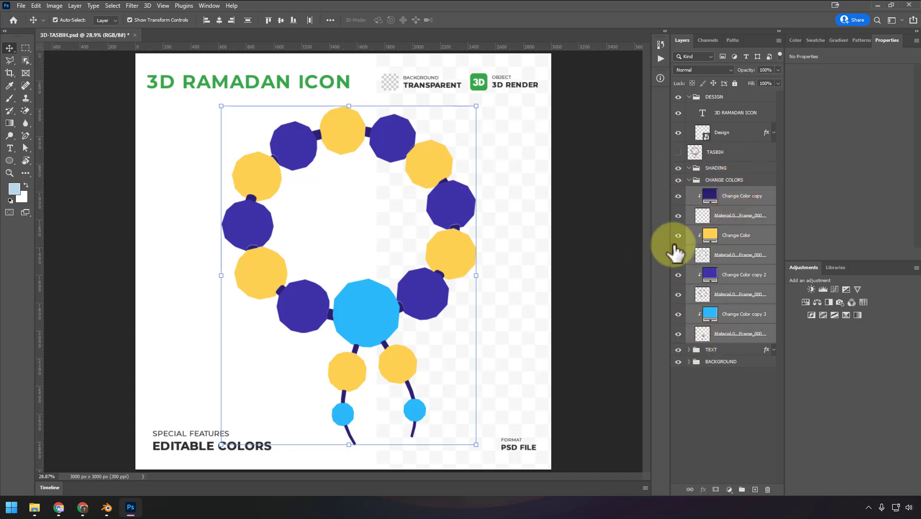
click(690, 178)
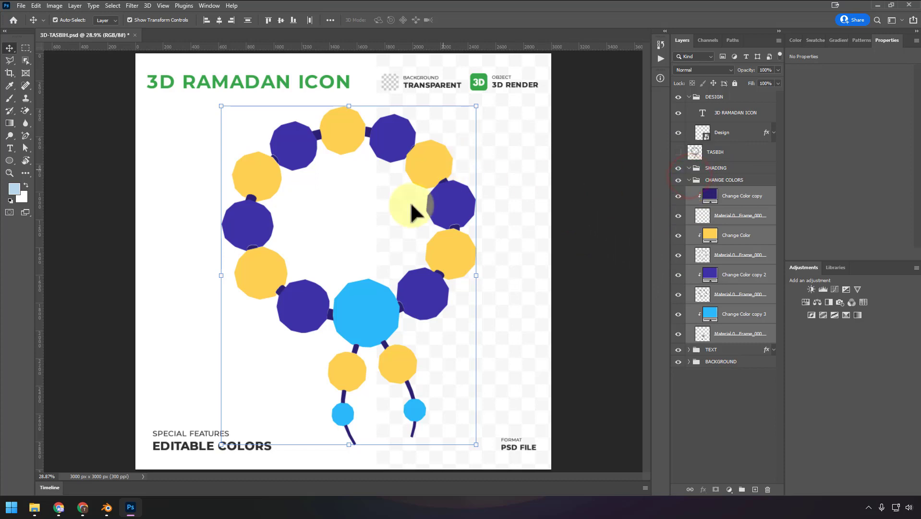
click(690, 180)
- Move the TASBIH layer into the SHADING group and make it visible
click(696, 168)
mouse_move(691, 169)
mouse_down()
mouse_move(730, 160)
mouse_move(726, 170)
mouse_up()
click(678, 164)
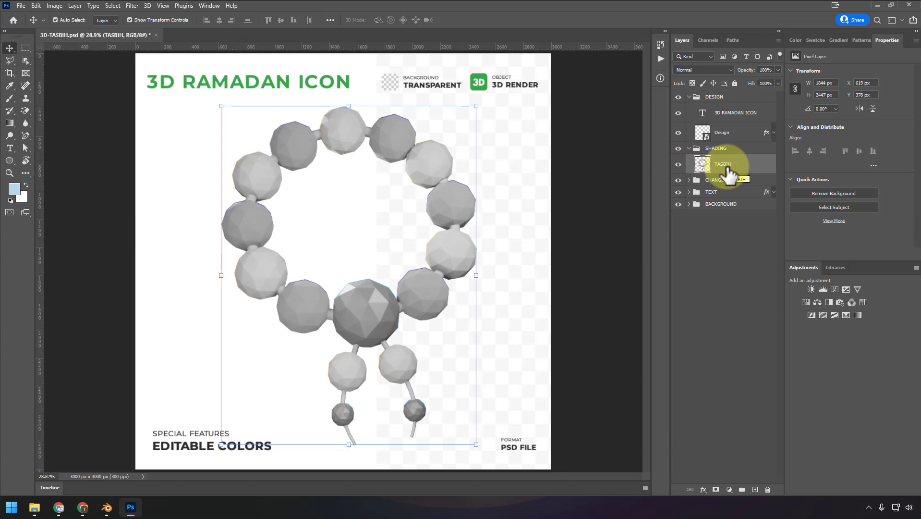
- Duplicate the TASBIH layer and darken the copy with Levels, using input black 61 and midtone 0.3
key(ctrl+j)
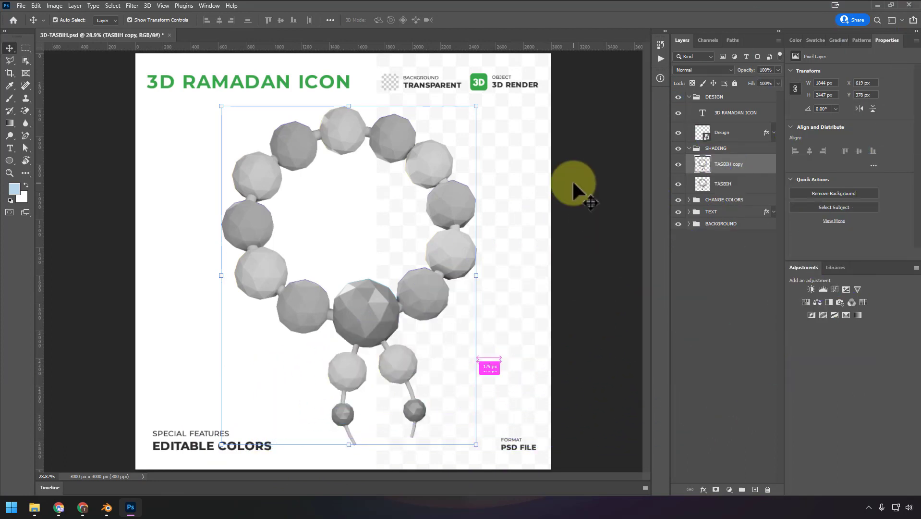
key(ctrl+l)
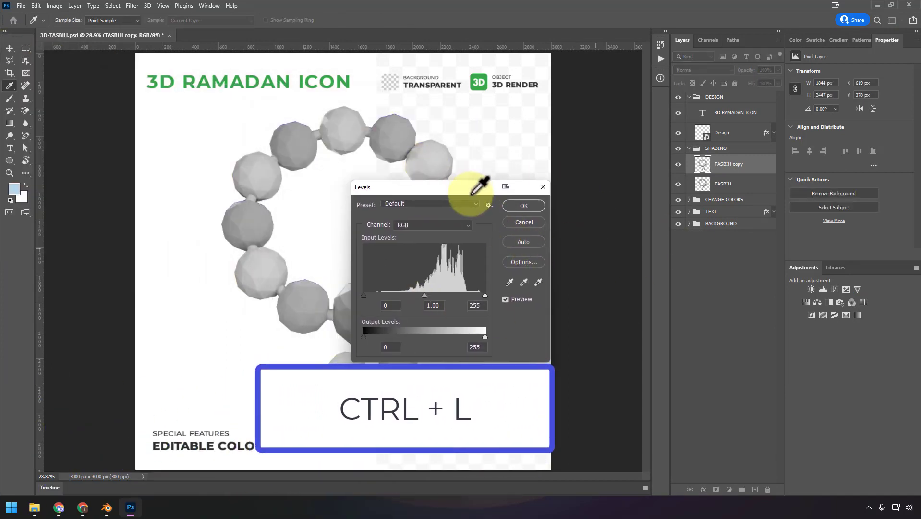
drag(470, 187, 546, 174)
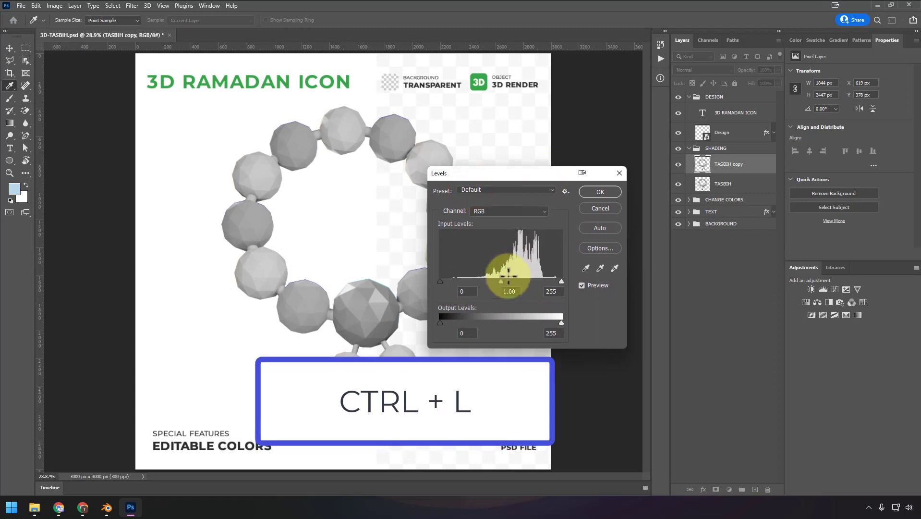
drag(501, 281, 524, 278)
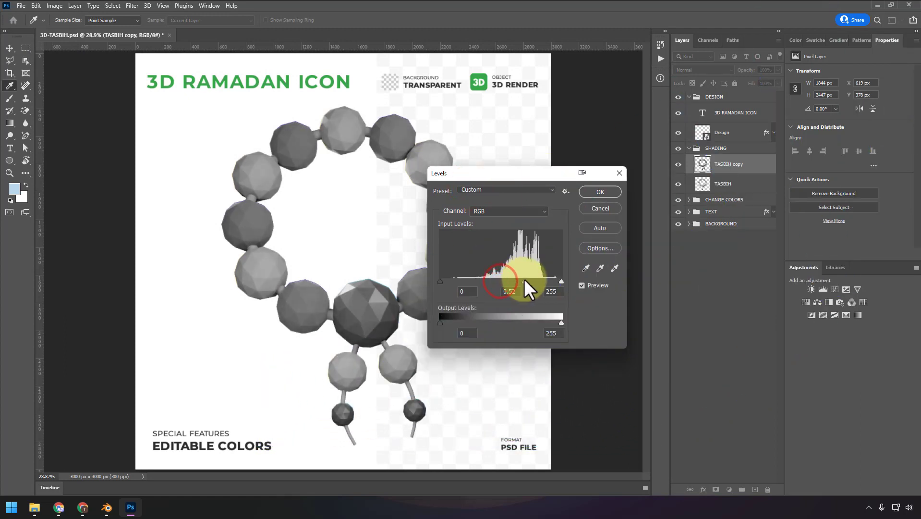
drag(440, 281, 463, 280)
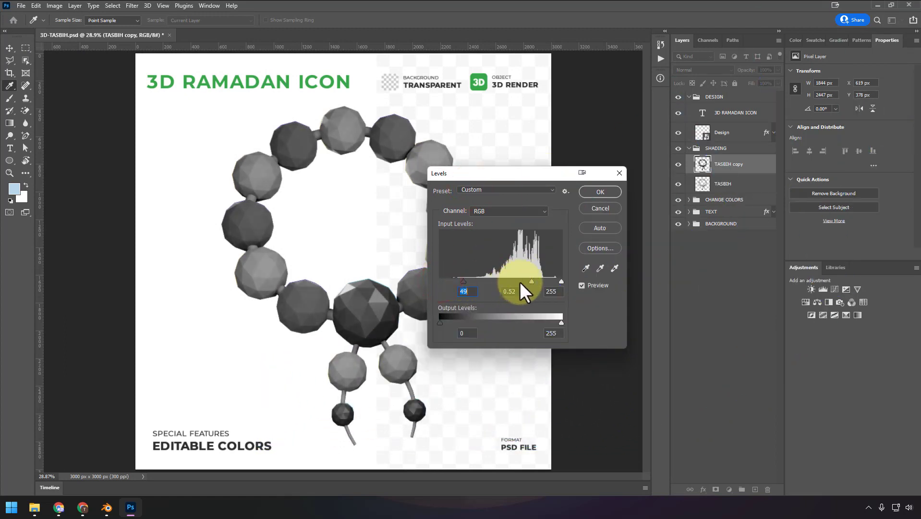
drag(531, 281, 541, 279)
drag(463, 279, 468, 280)
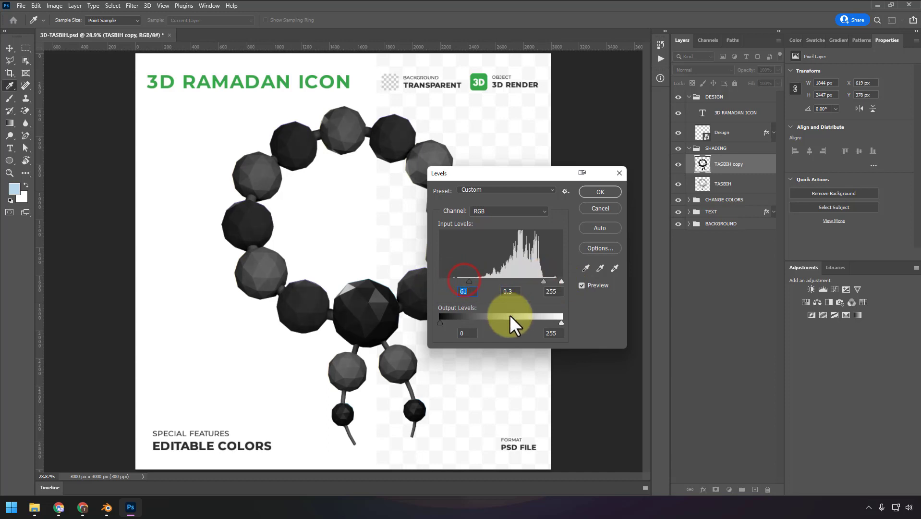
click(612, 194)
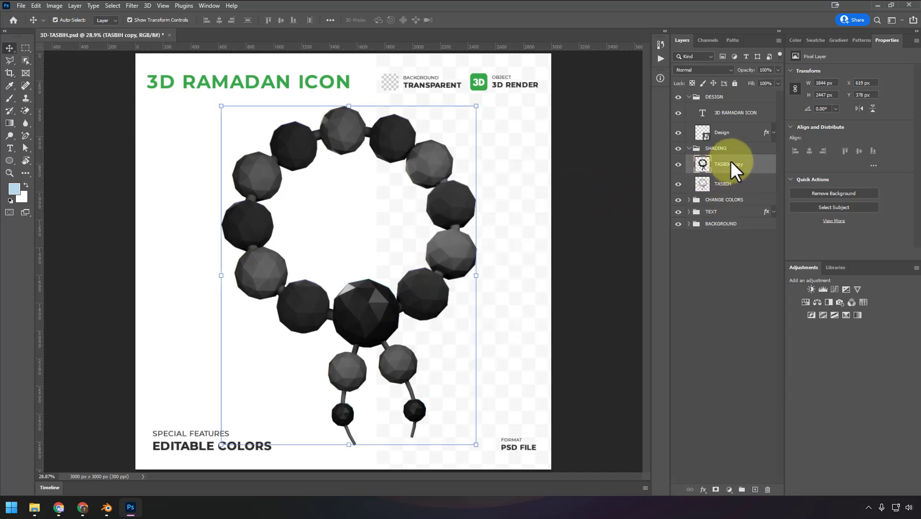
- Duplicate the darkened TASBIH copy layer and hide both copies
key(ctrl+j)
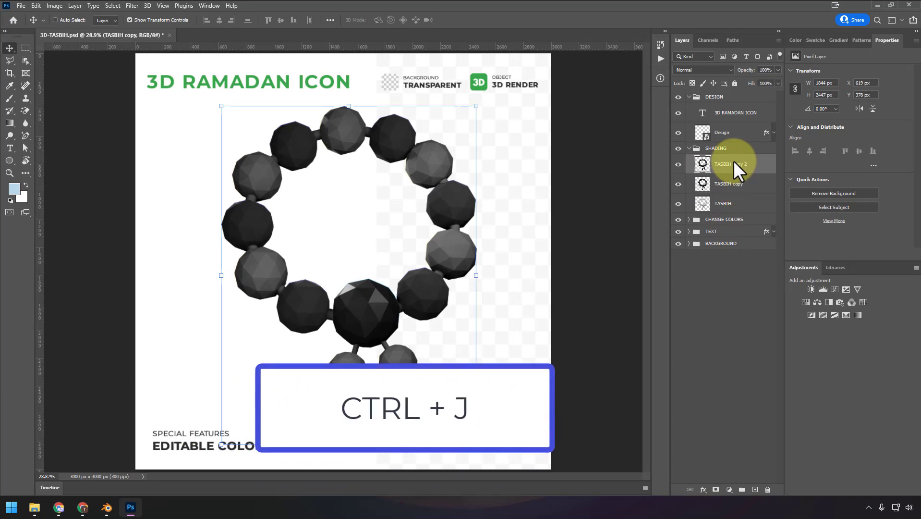
click(678, 164)
click(678, 184)
- Brighten the original TASBIH layer with Levels, using midtone 2.01 and input white 218
click(725, 203)
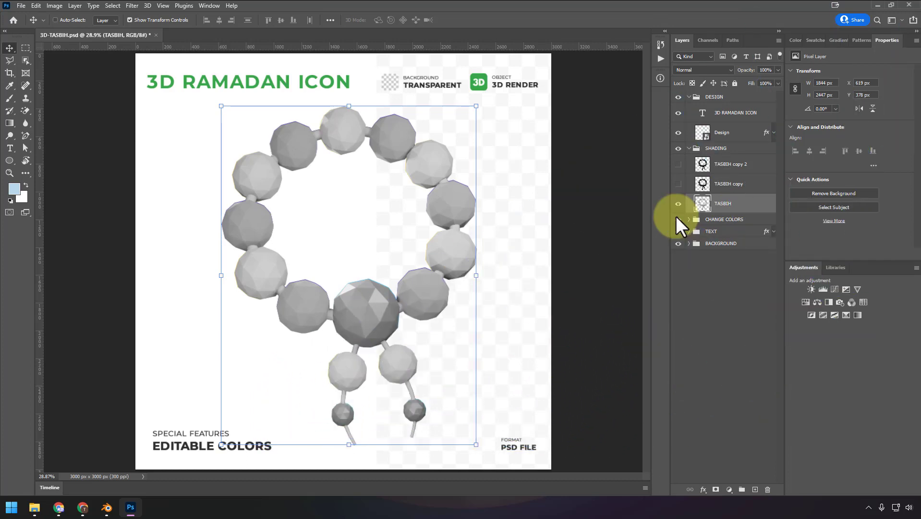
key(ctrl+l)
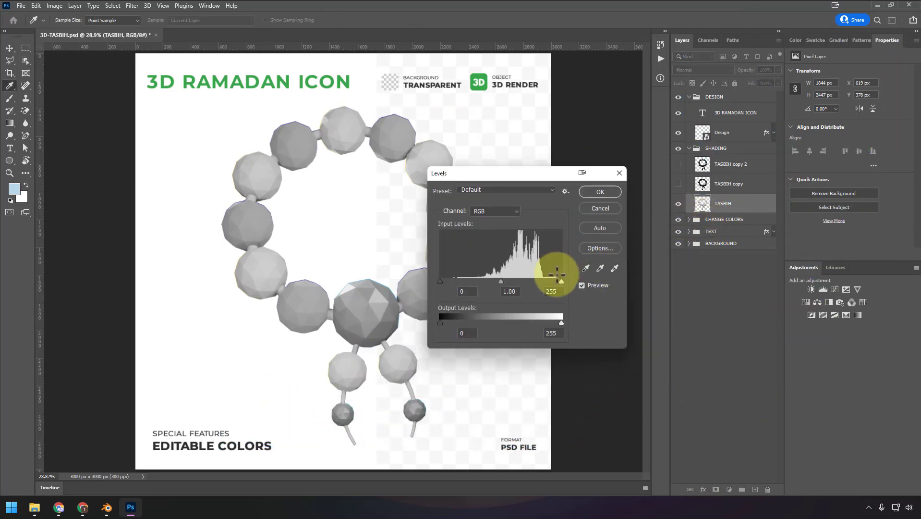
drag(560, 282, 465, 279)
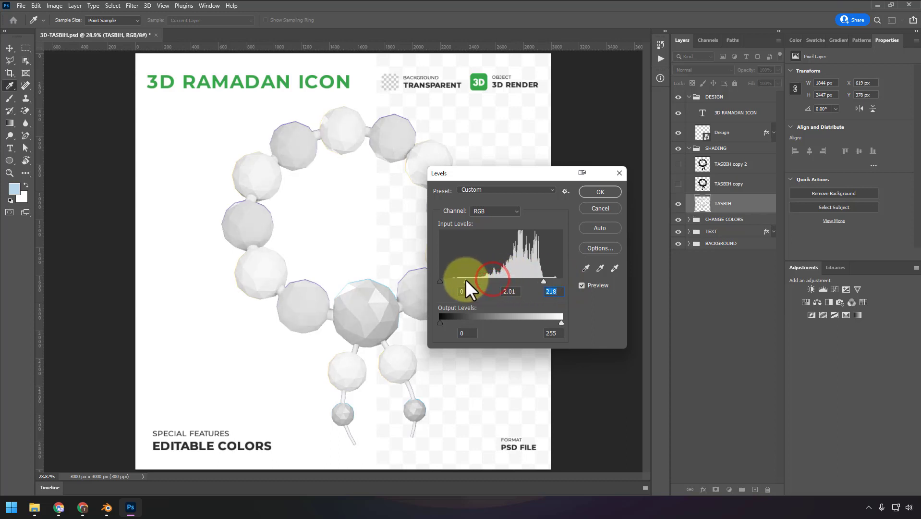
click(600, 191)
key(v)
- Show both TASBIH copies again and set the blend mode of TASBIH copy 2 to Screen
click(678, 184)
click(678, 164)
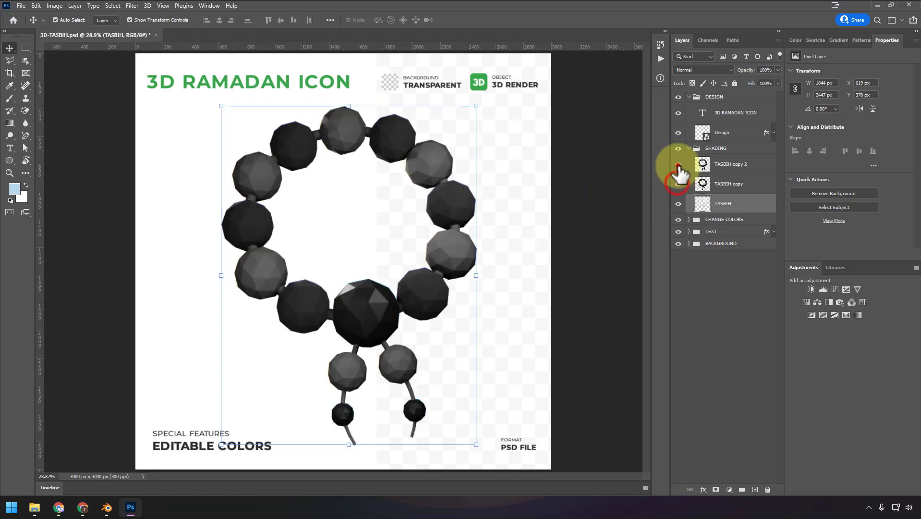
click(729, 167)
click(699, 71)
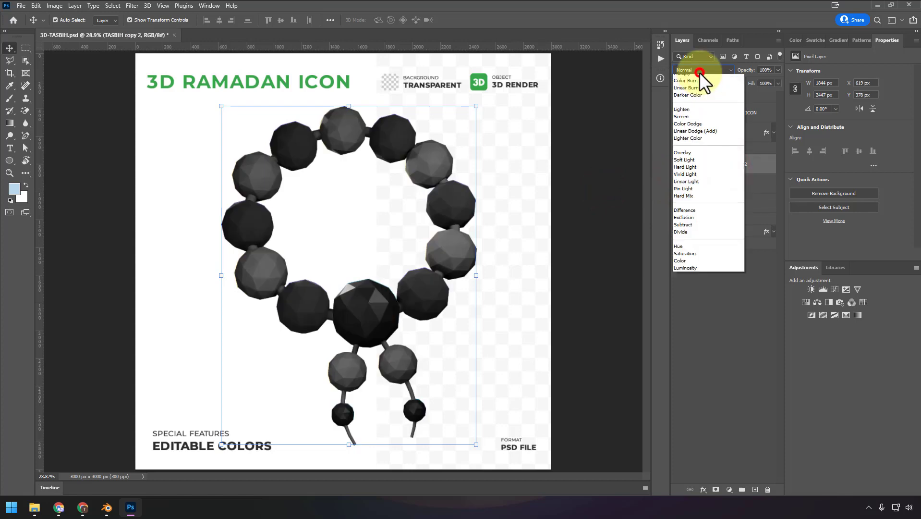
click(751, 169)
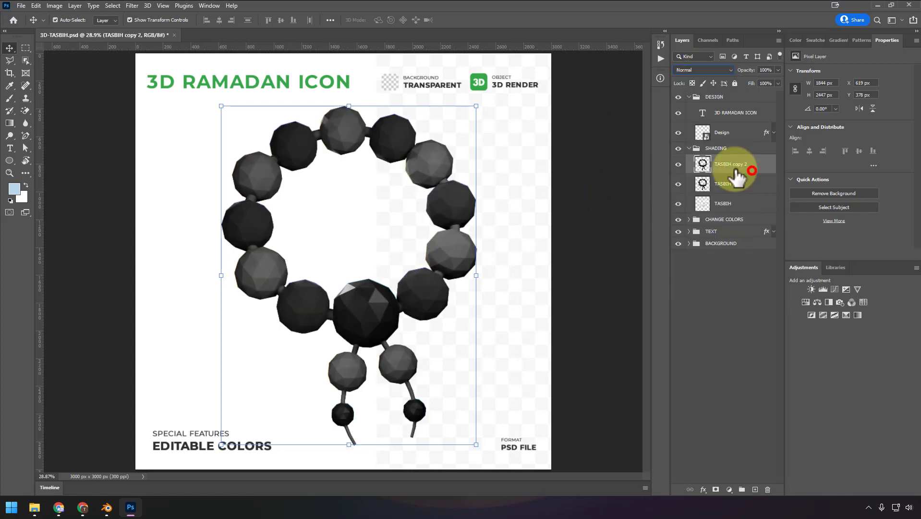
click(693, 70)
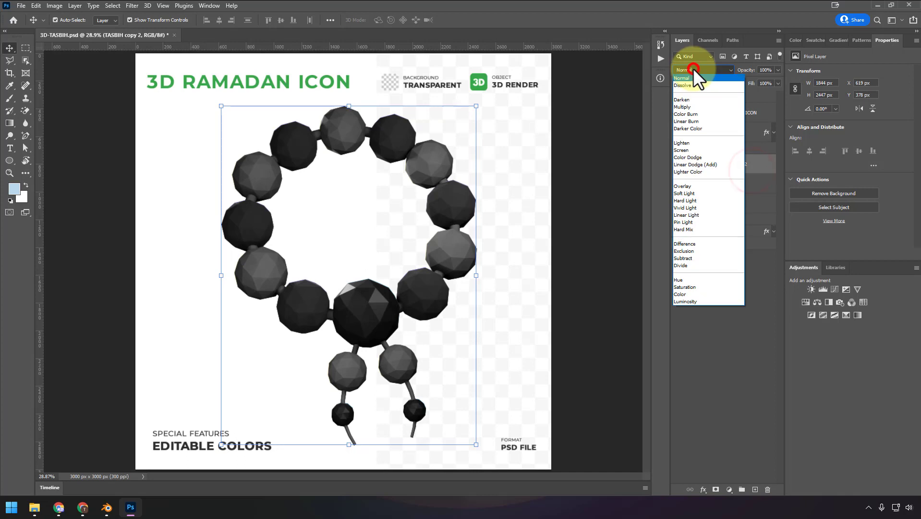
click(690, 149)
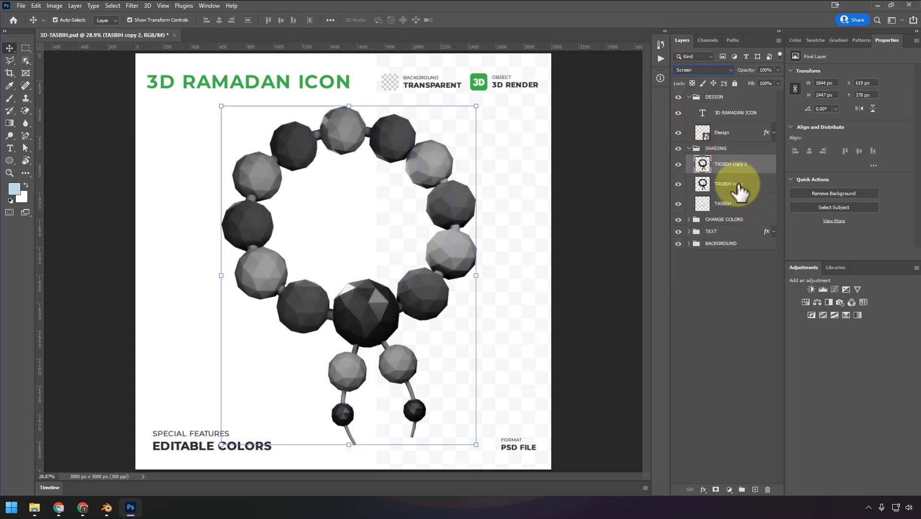
- Set the TASBIH copy layer to Soft Light blending at 50% opacity
click(737, 184)
click(718, 71)
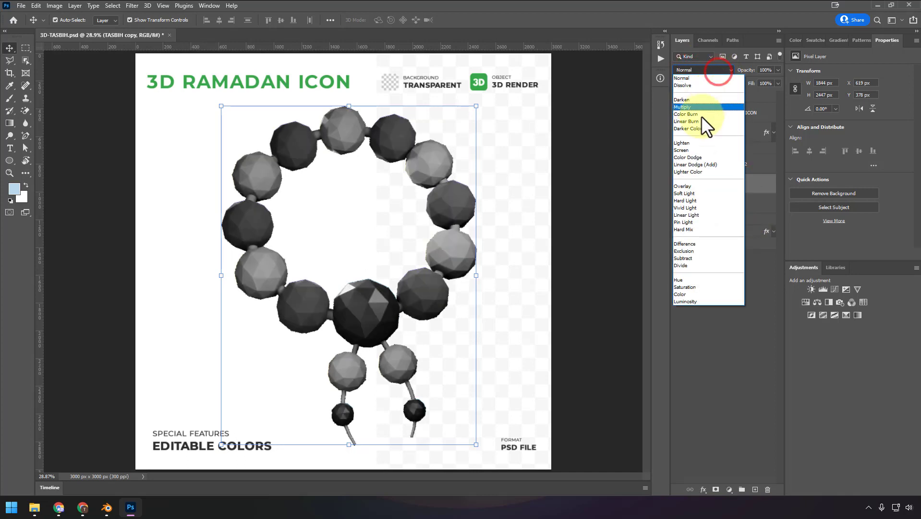
click(700, 194)
click(767, 70)
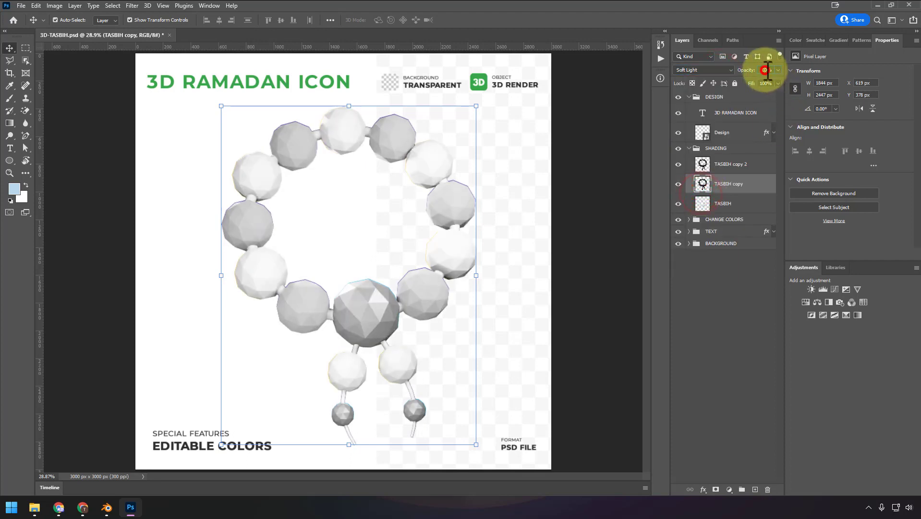
text(50)
key(Return)
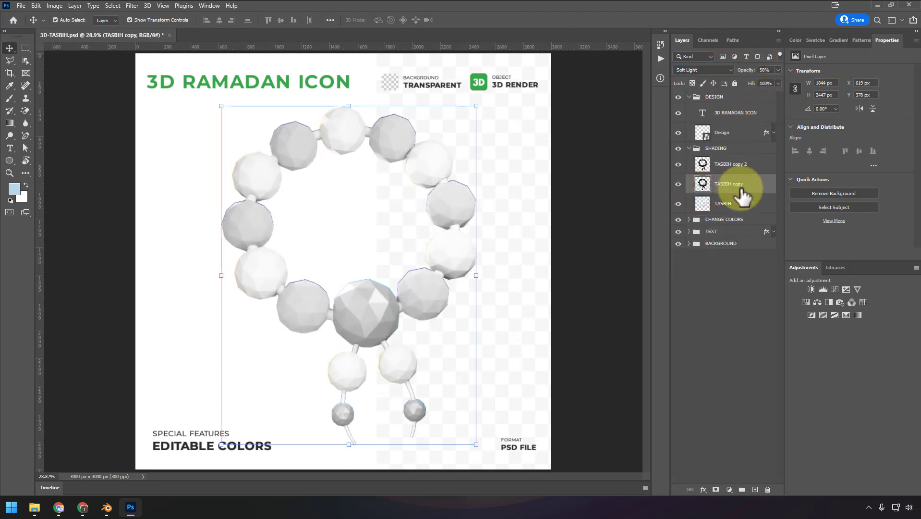
- Set the blend mode of the original TASBIH layer to Multiply
click(732, 204)
click(701, 71)
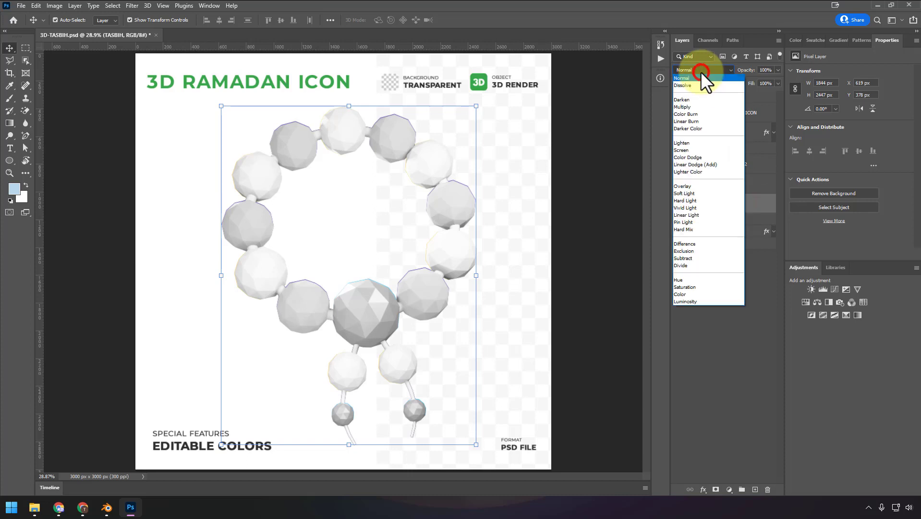
click(704, 106)
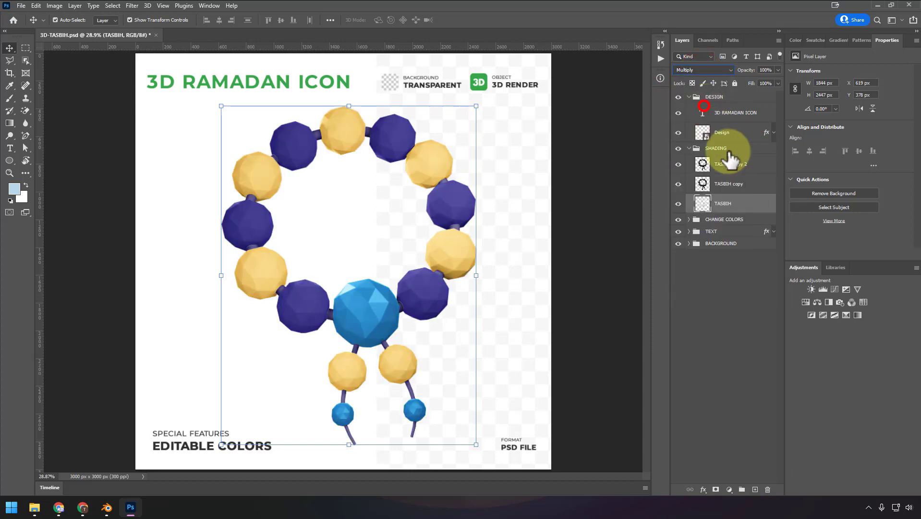
click(731, 166)
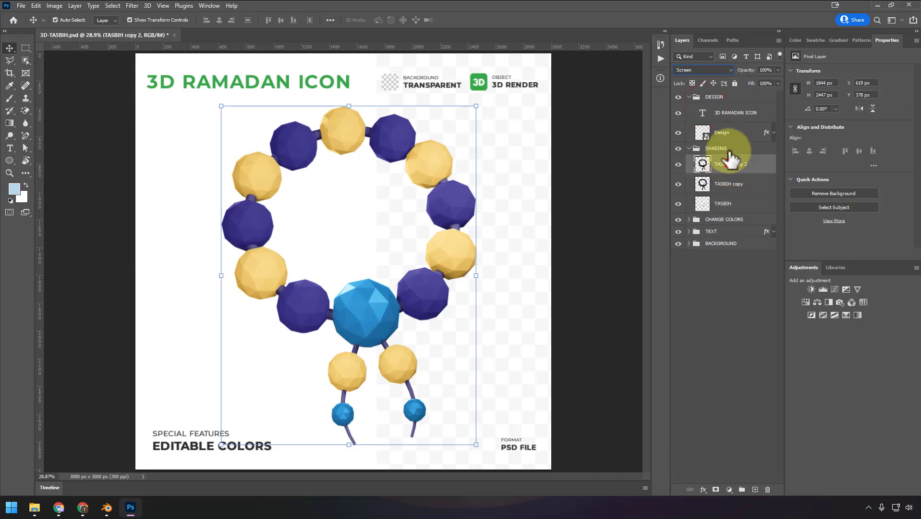
click(716, 180)
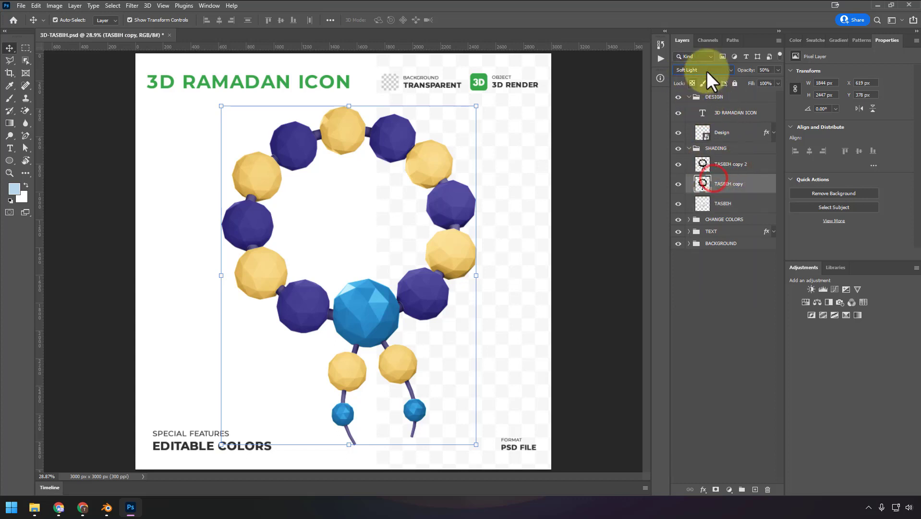
click(726, 205)
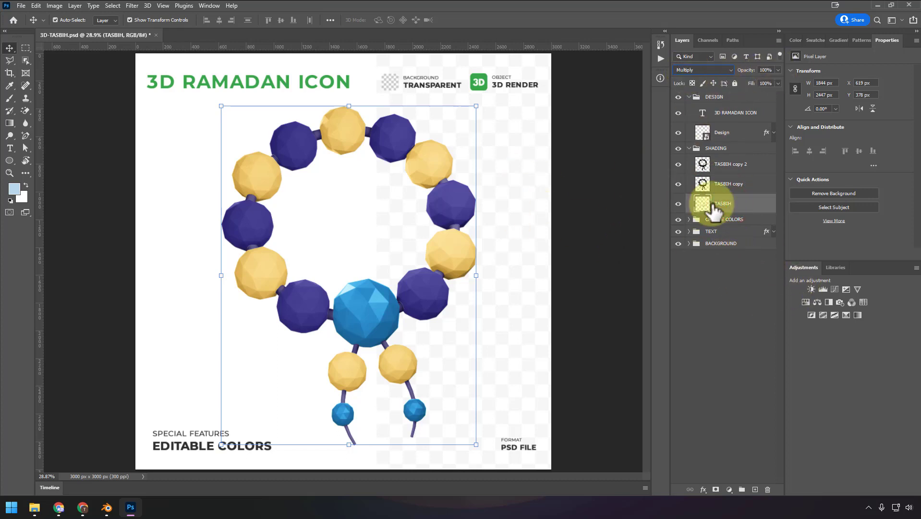
- Collapse the DESIGN and SHADING groups and recolor the Change Color copy 3 fill in CHANGE COLORS to bright green 00ff2a
click(688, 96)
click(689, 109)
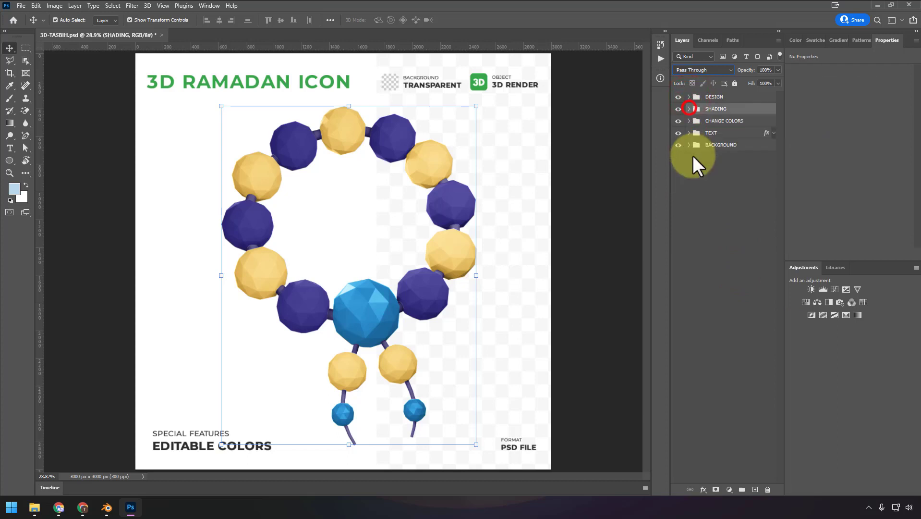
click(689, 120)
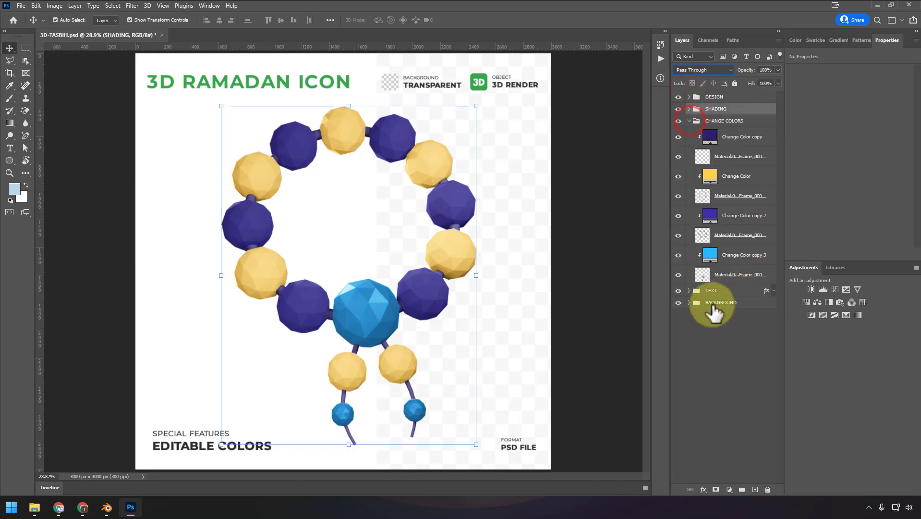
double_click(709, 255)
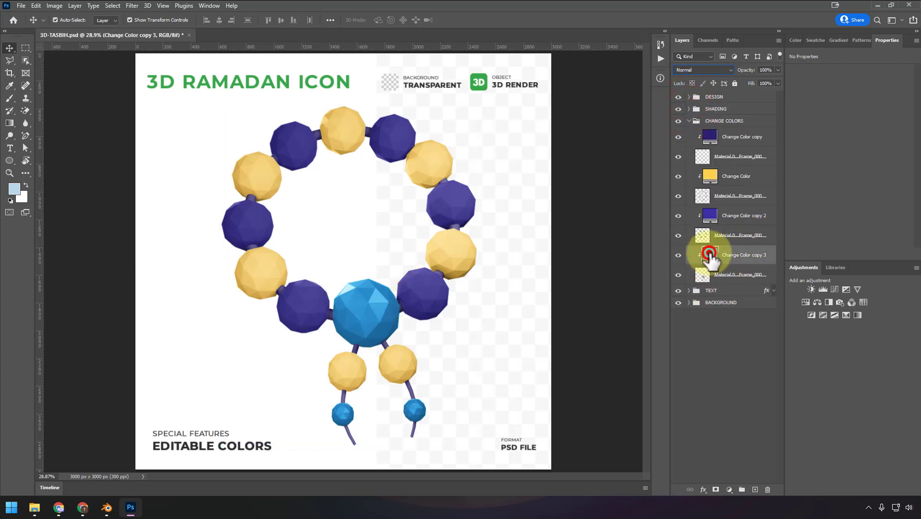
drag(618, 203, 620, 224)
click(695, 143)
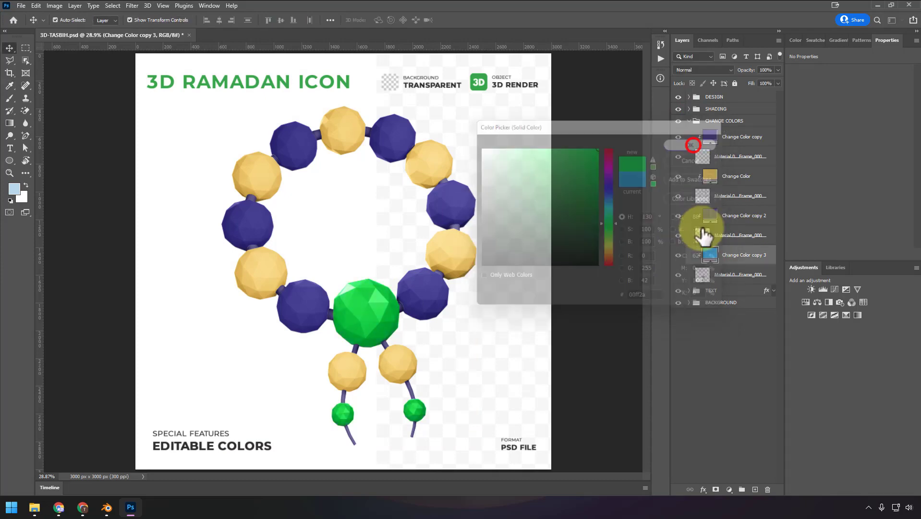
- Recolor the Change Color copy 2 fill to a medium green
click(712, 213)
double_click(712, 214)
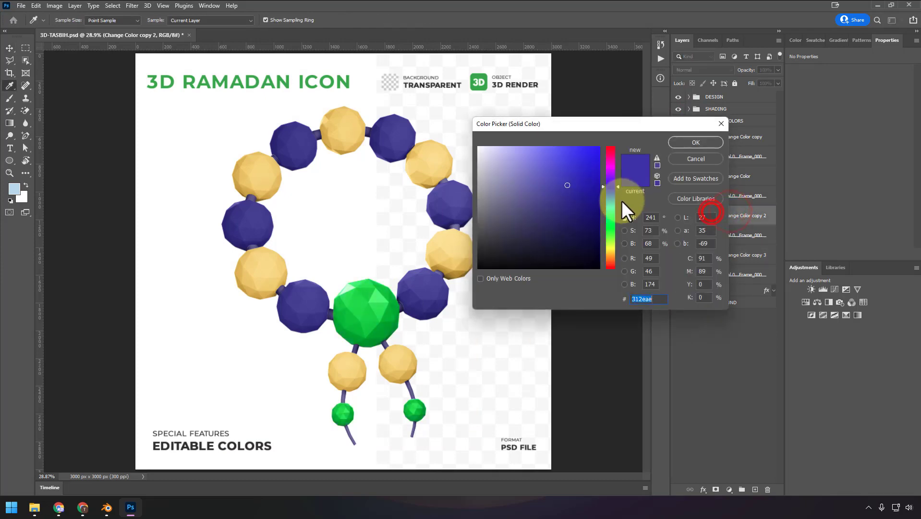
drag(621, 202, 615, 240)
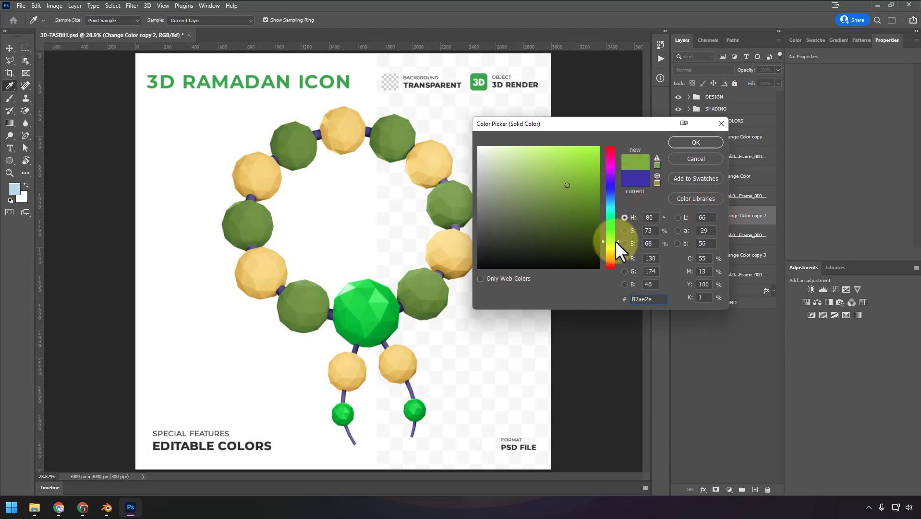
click(705, 144)
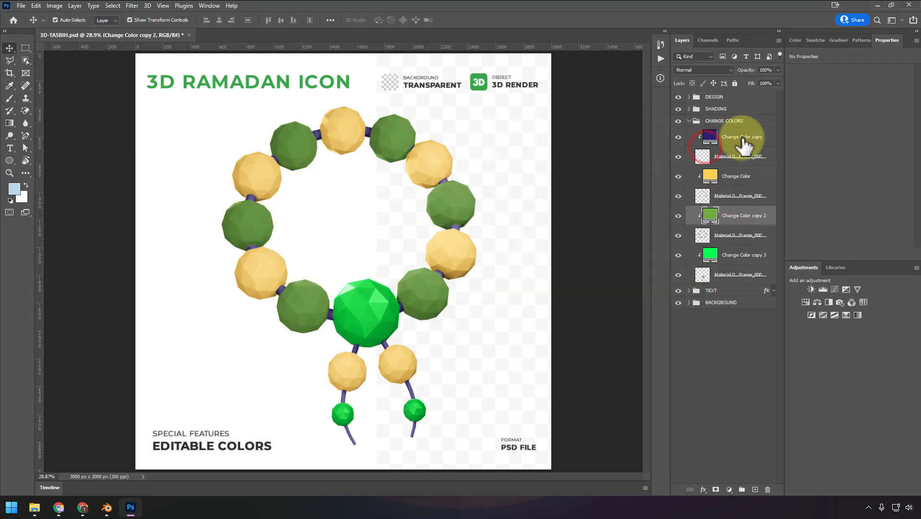
- Recolor the Change Color copy fill of the bead string to dark green 15570b and deselect the layers
double_click(710, 137)
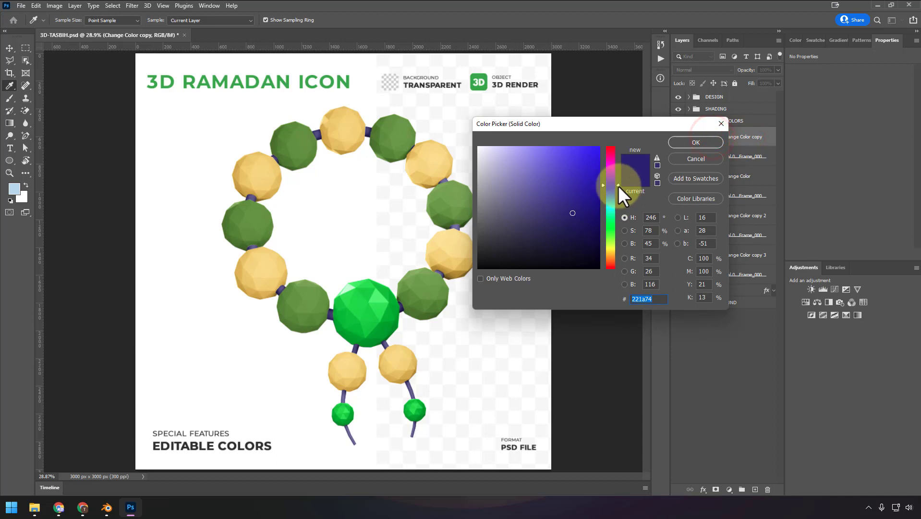
mouse_move(618, 186)
mouse_down()
mouse_move(615, 234)
mouse_move(574, 216)
mouse_move(585, 227)
mouse_up()
click(695, 143)
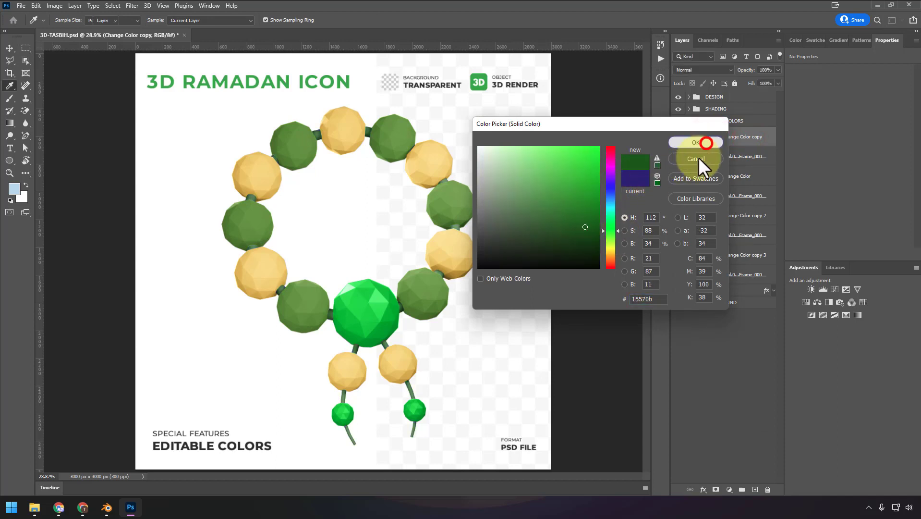
click(601, 191)
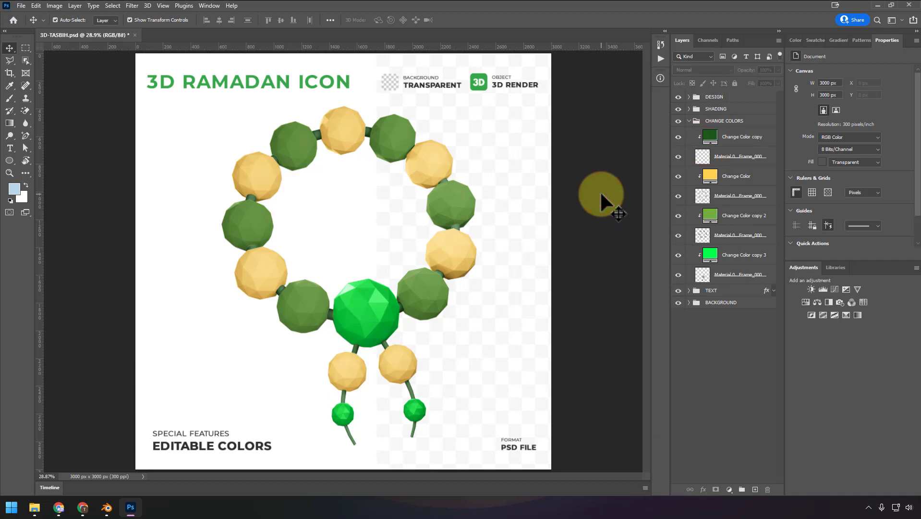
click(688, 120)
click(714, 121)
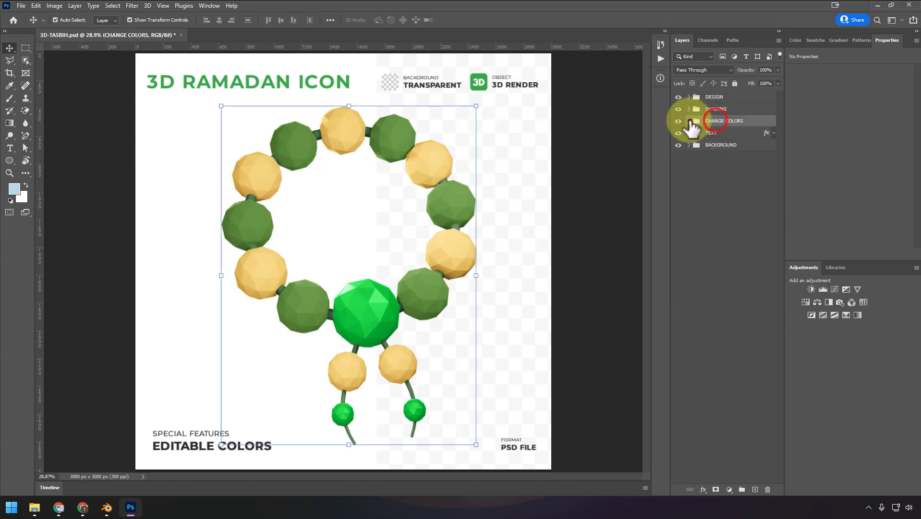
click(689, 121)
- Delete the Change Color copy fill layer from the CHANGE COLORS group
click(727, 136)
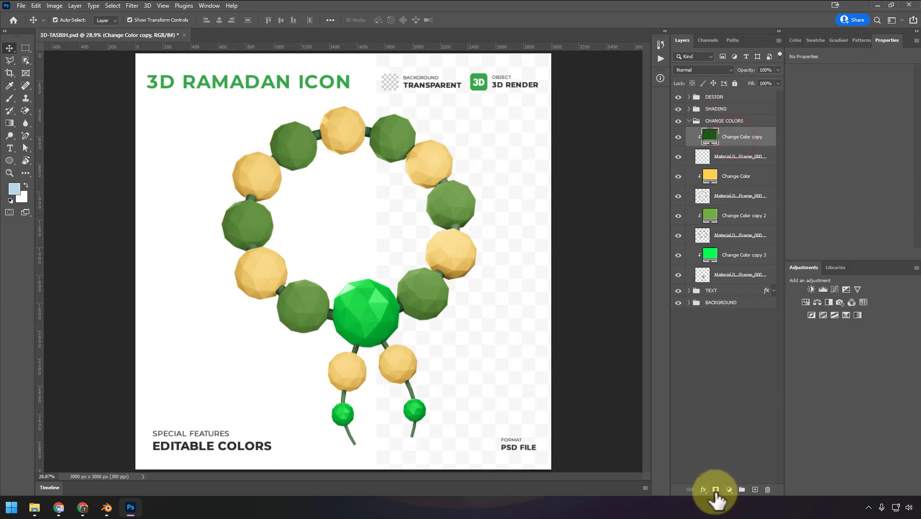
click(729, 489)
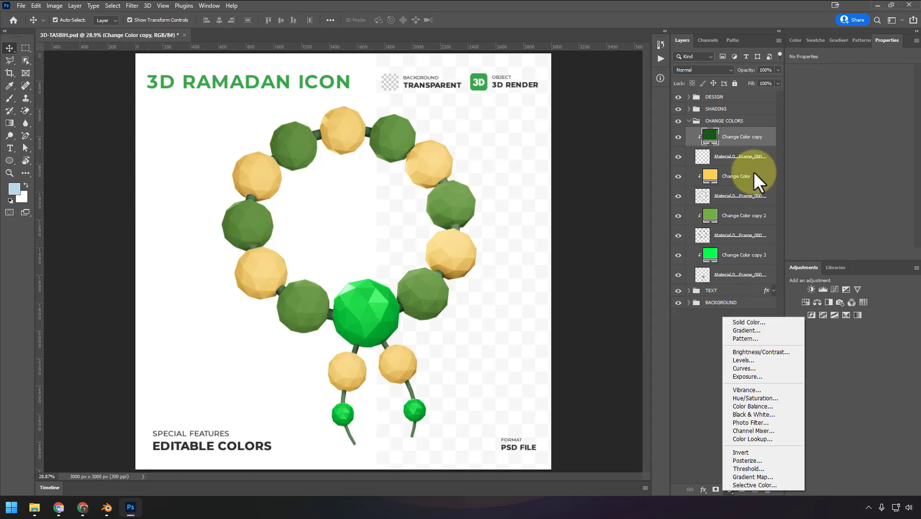
click(729, 139)
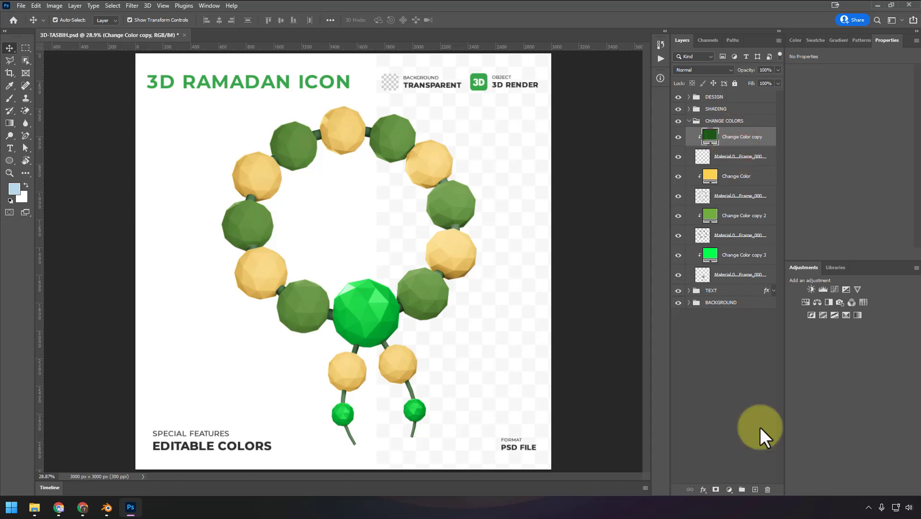
click(767, 488)
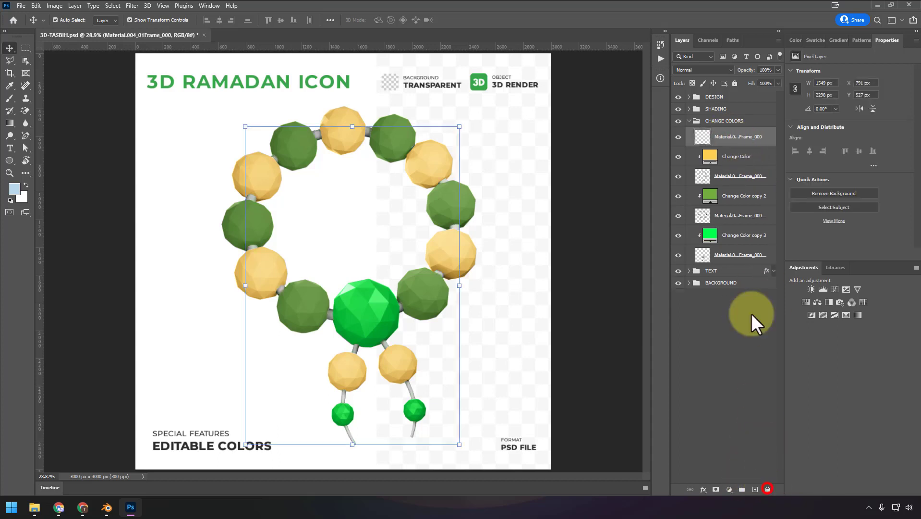
- Add a solid color fill layer in dark green 497005 above the uppermost Material layer in CHANGE COLORS
click(729, 489)
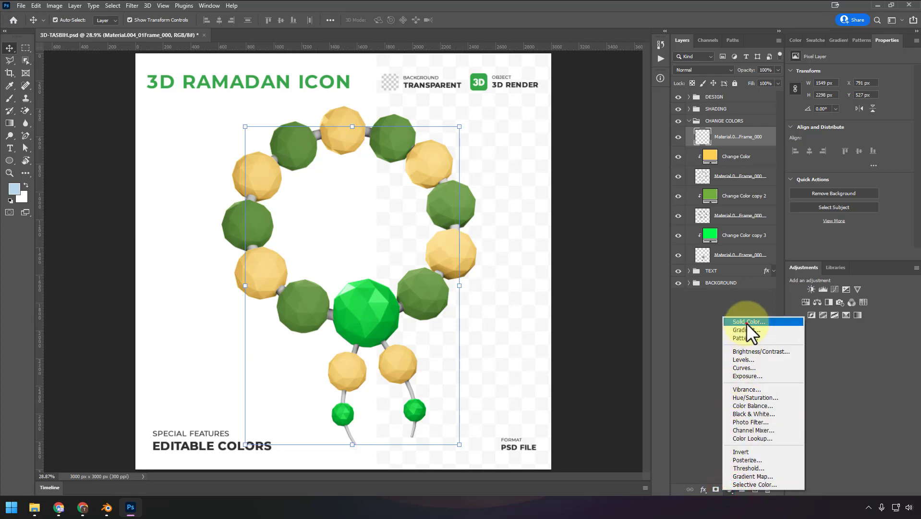
click(746, 322)
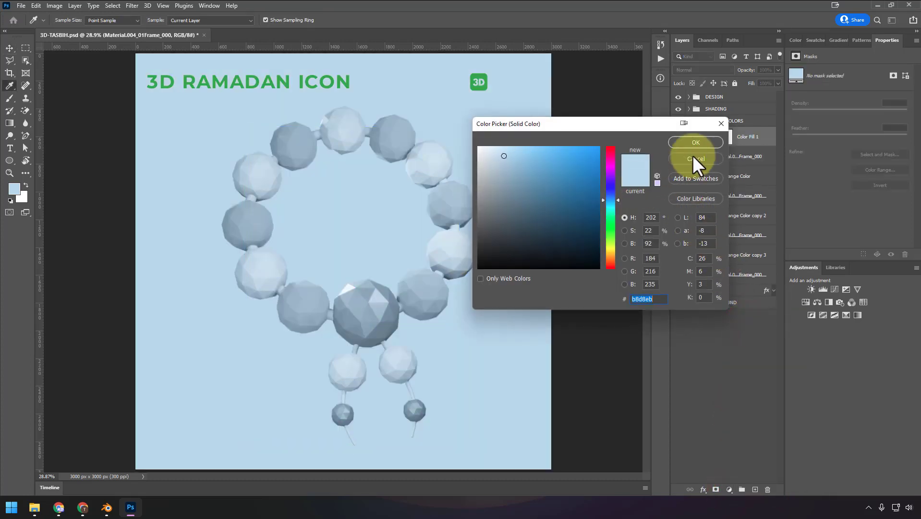
drag(617, 199, 616, 241)
click(580, 220)
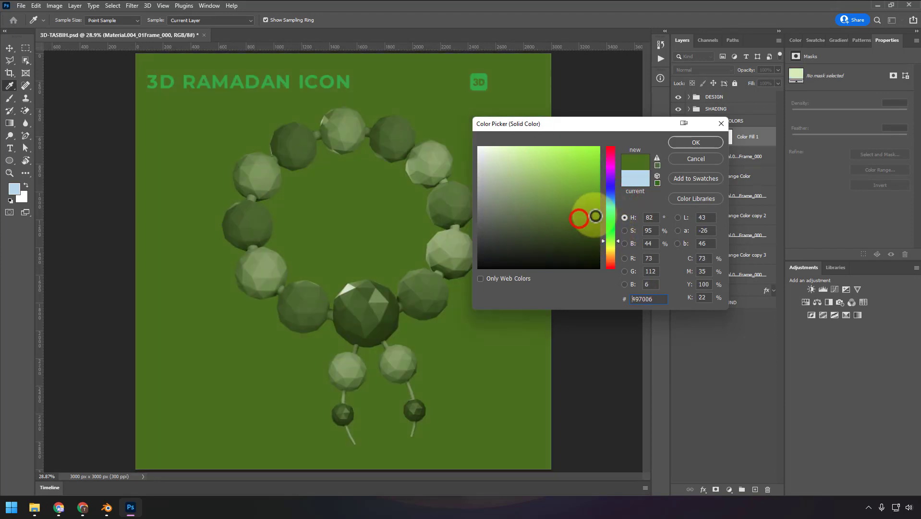
click(684, 141)
- Delete the new fill layer's mask and clip the fill to the Material layer beneath it
click(724, 138)
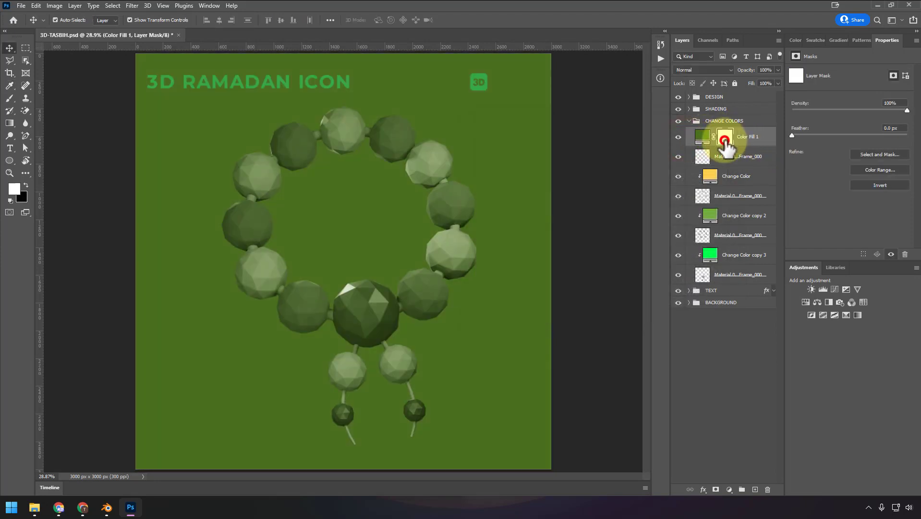
right_click(725, 142)
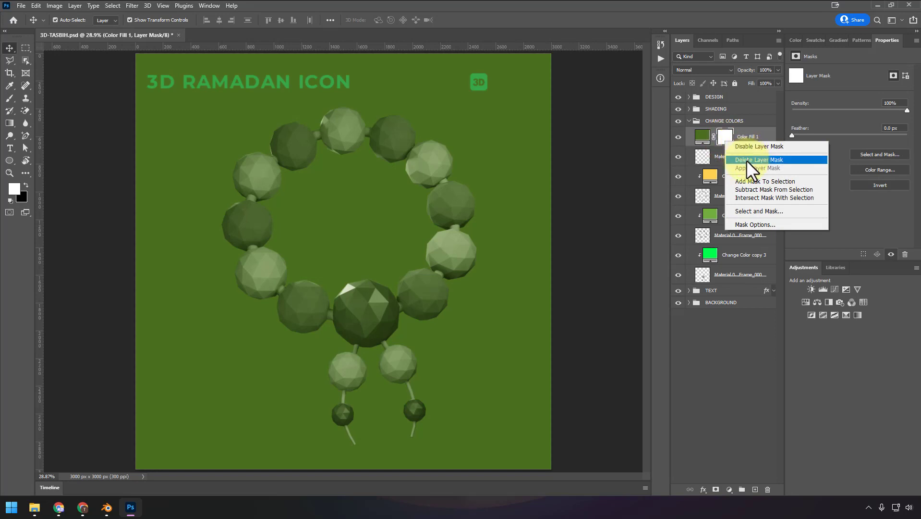
click(747, 159)
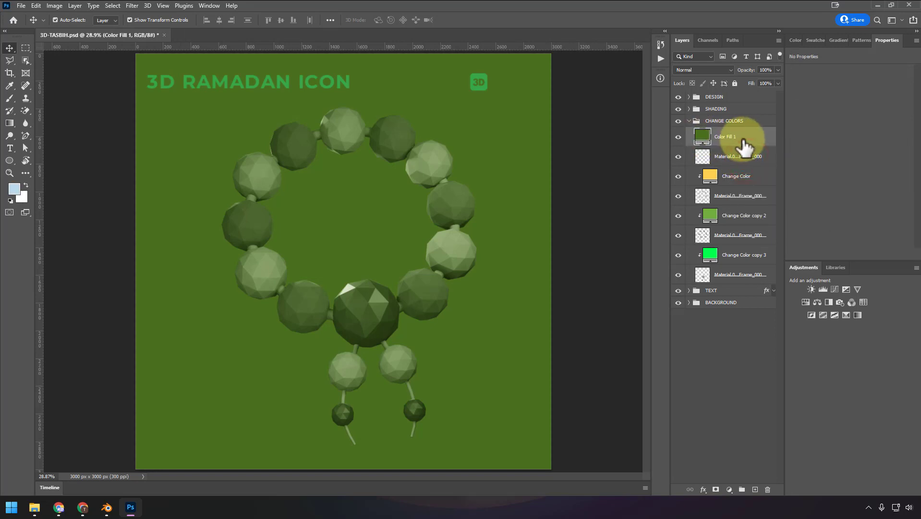
key(ctrl+alt+g)
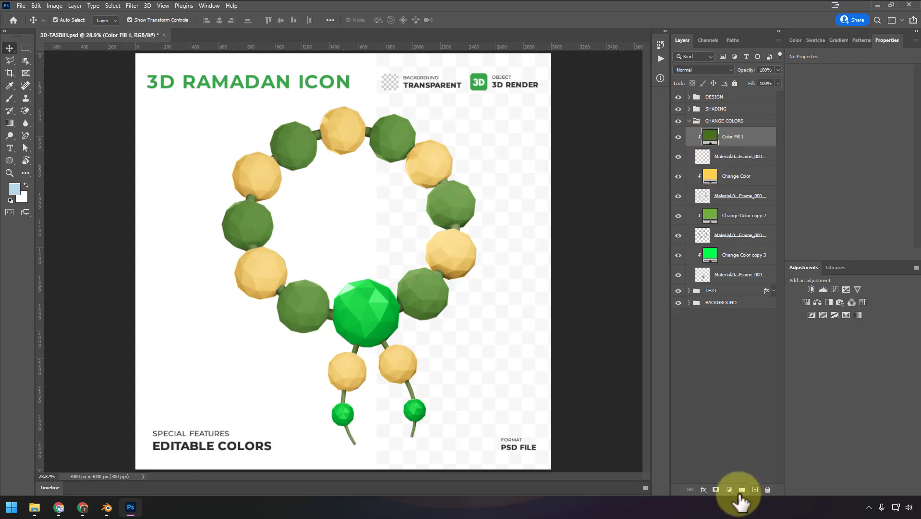
click(730, 489)
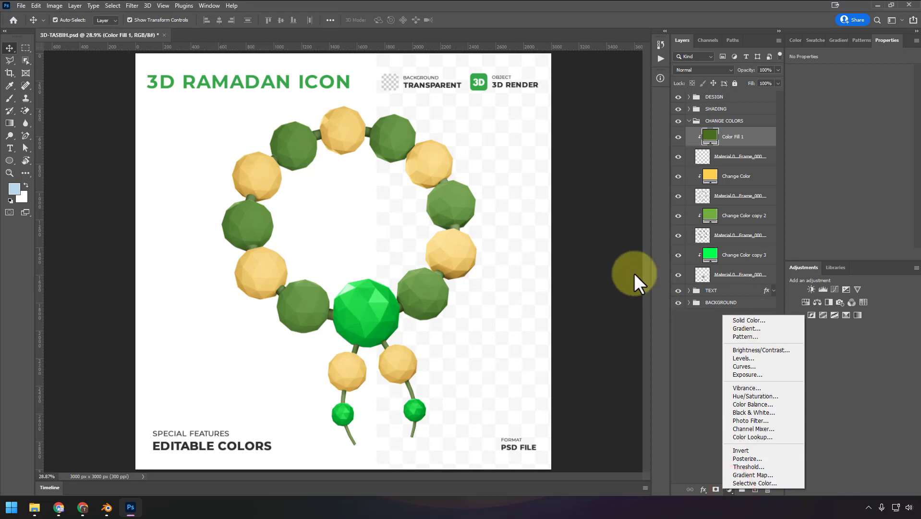
click(607, 253)
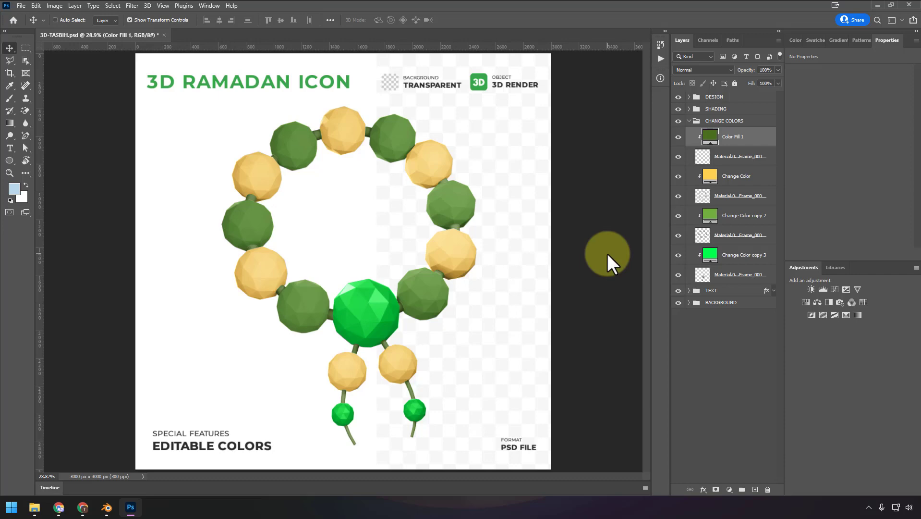
key(ctrl+shift+alt+s)
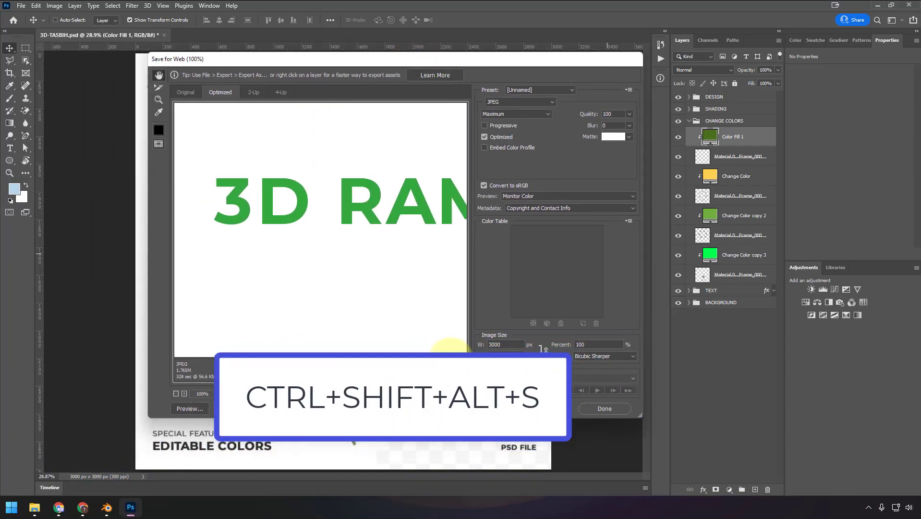
key(Escape)
- Open Save for Web (Legacy) for the icon and review the file format and image width settings
click(25, 5)
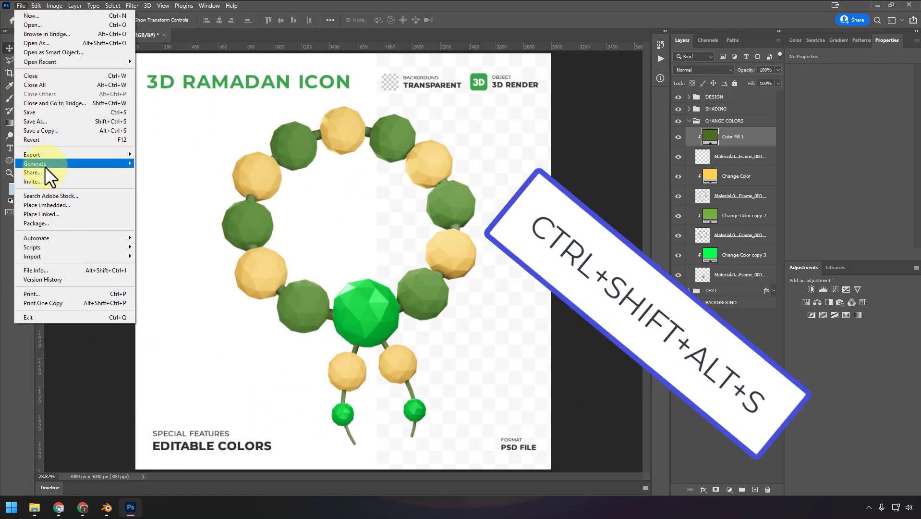
mouse_move(47, 155)
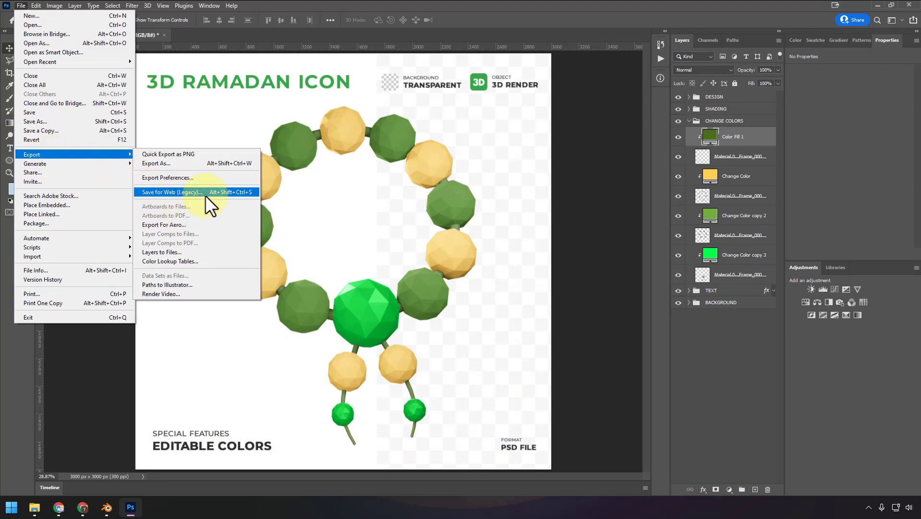
click(241, 190)
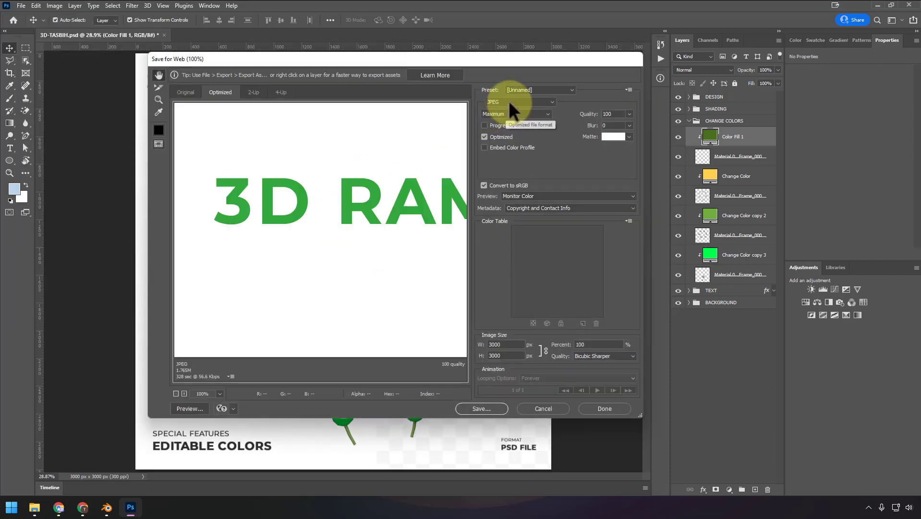
click(509, 101)
click(508, 101)
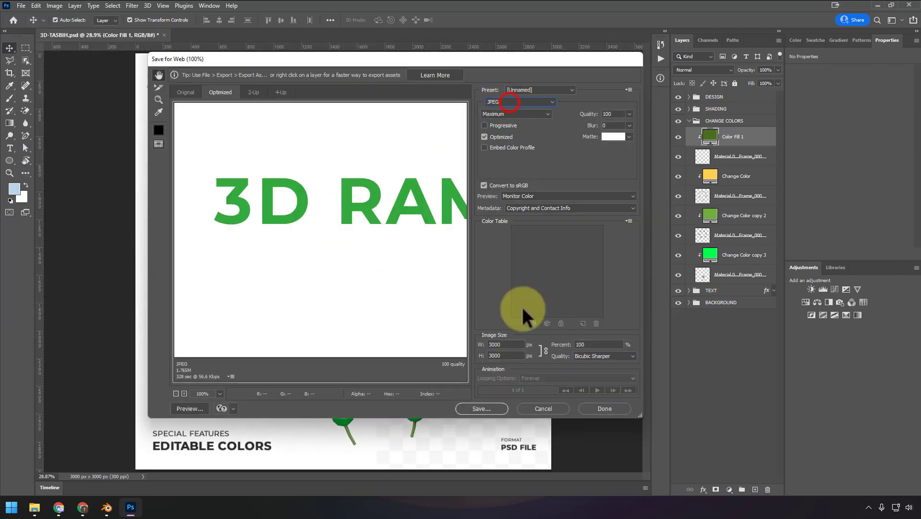
click(504, 344)
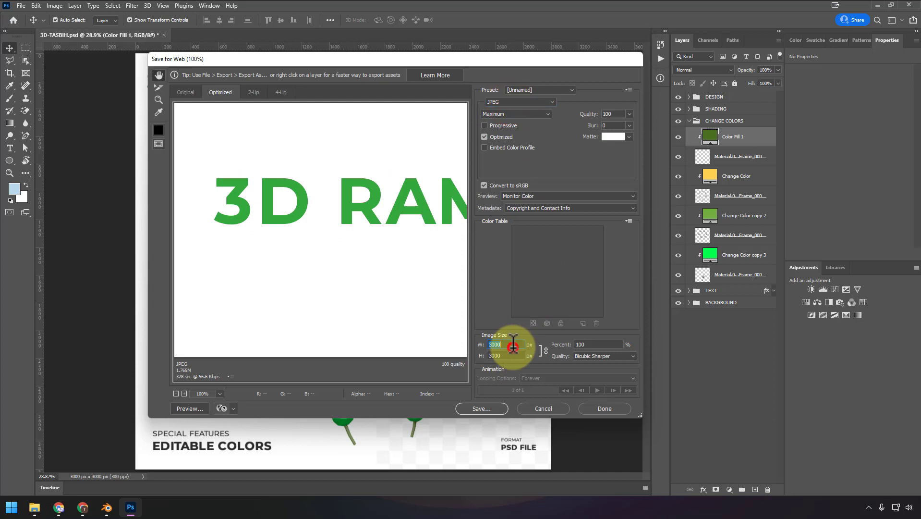
- Look through the RAMADAN PACKS save location for the export, and cancel the export without saving
click(493, 408)
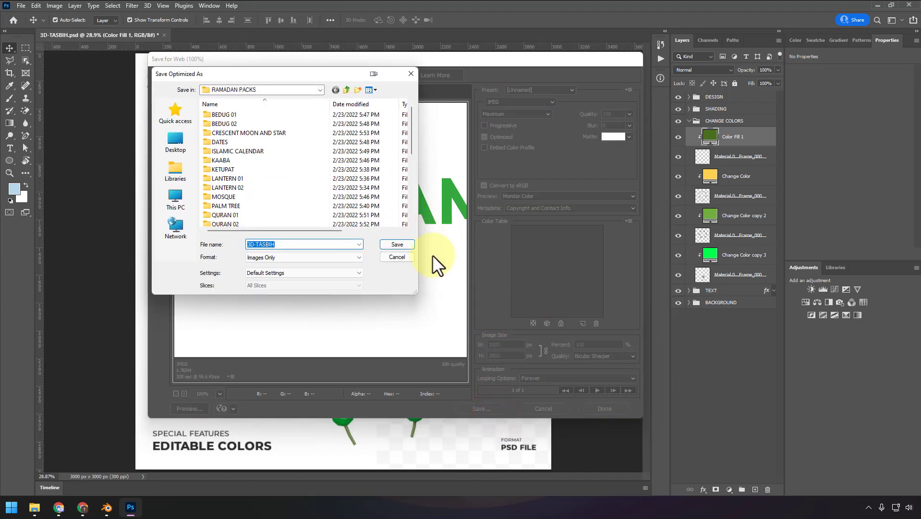
scroll(267, 146, down, 6)
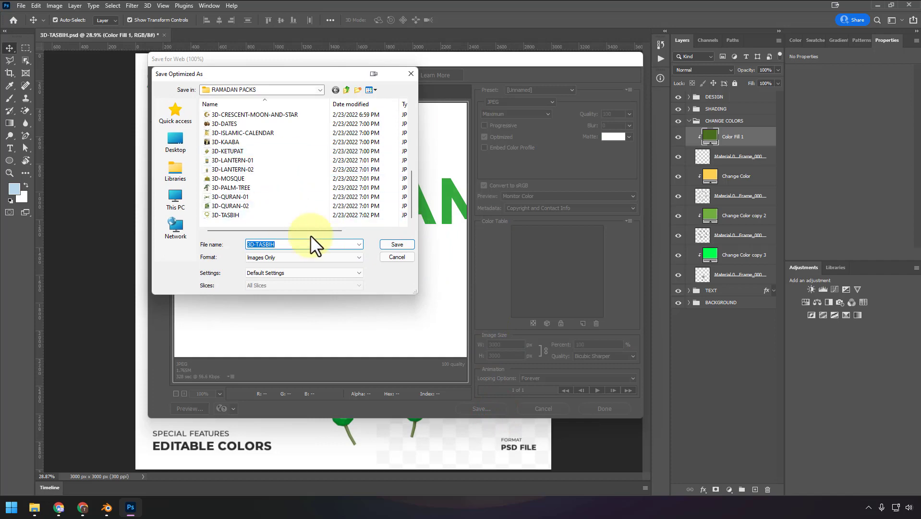
click(393, 257)
click(559, 409)
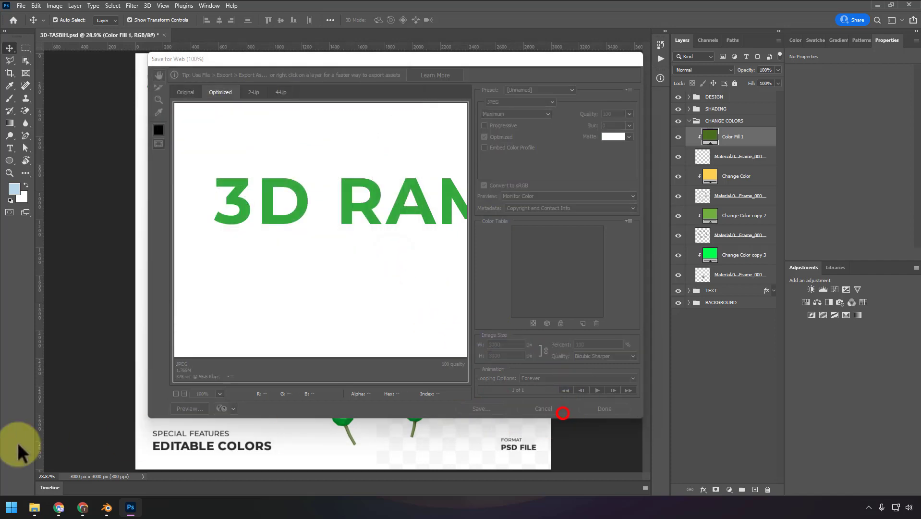
- Switch to File Explorer and look through the JPG files in the RAMADAN PACKS folder
click(34, 506)
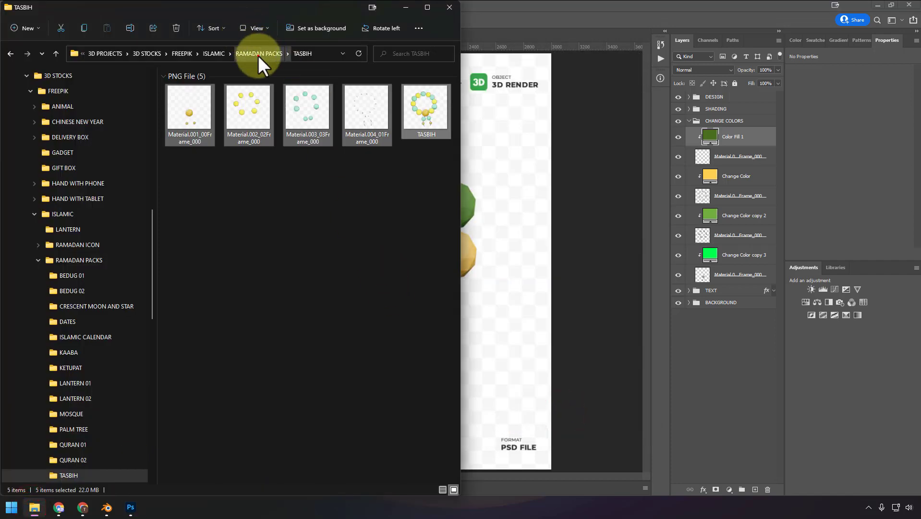
click(258, 53)
scroll(344, 319, down, 3)
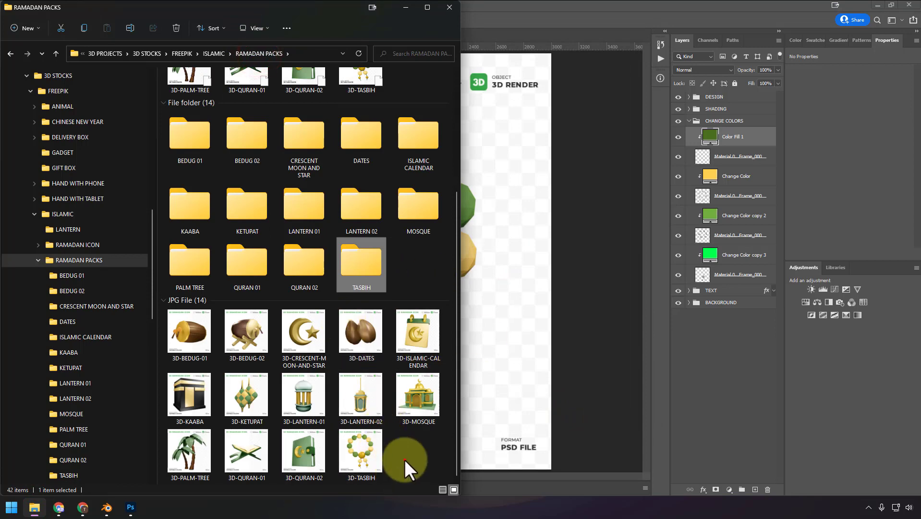
- Preview the 3D-TASBIH JPG at full size, close the preview, and select the 3D-TASBIH Photoshop file in the RAMADAN PACKS folder
double_click(375, 461)
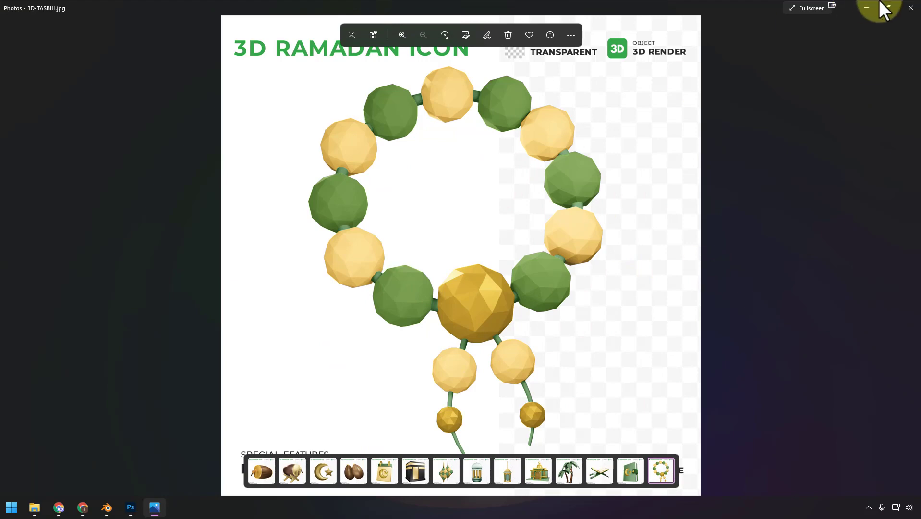
click(911, 8)
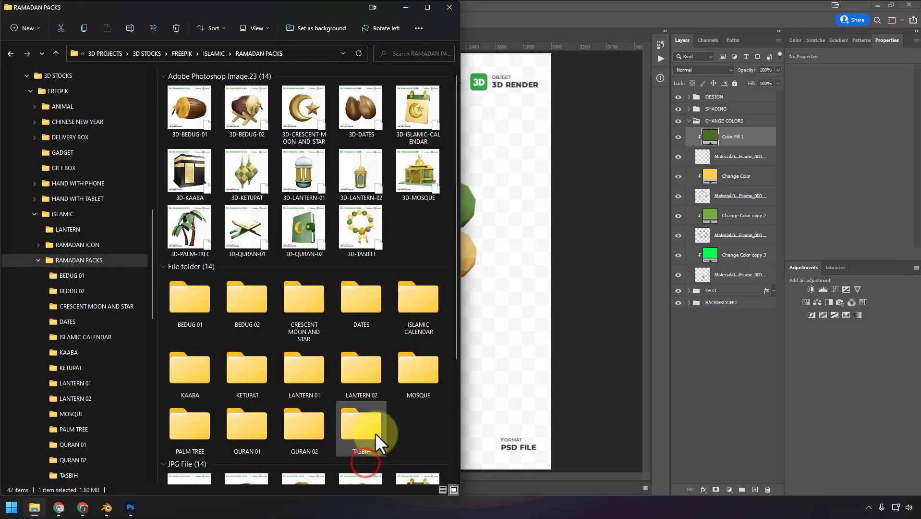
click(368, 241)
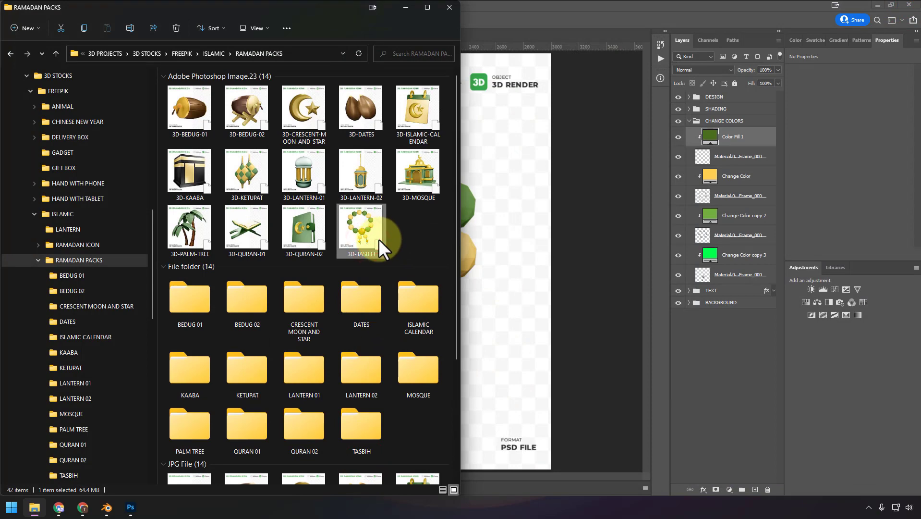
- Switch back to Photoshop and collapse the CHANGE COLORS layer group
click(579, 235)
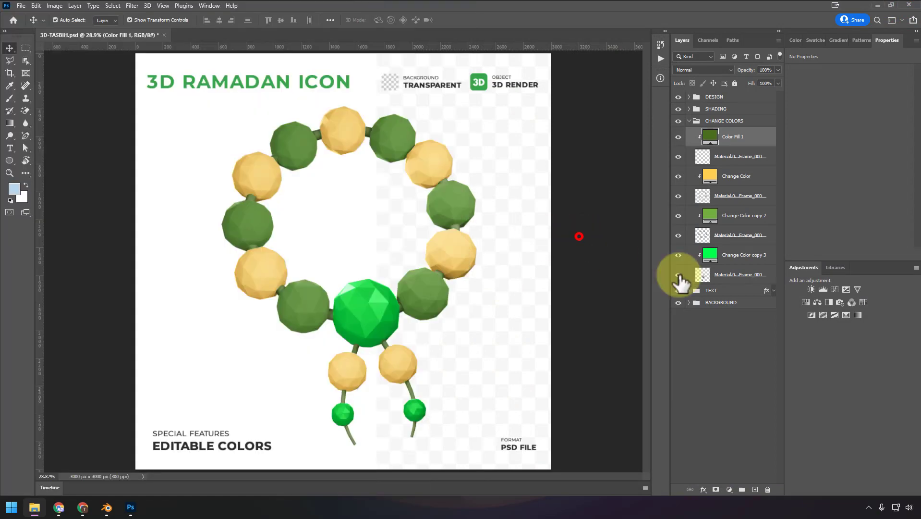
click(688, 121)
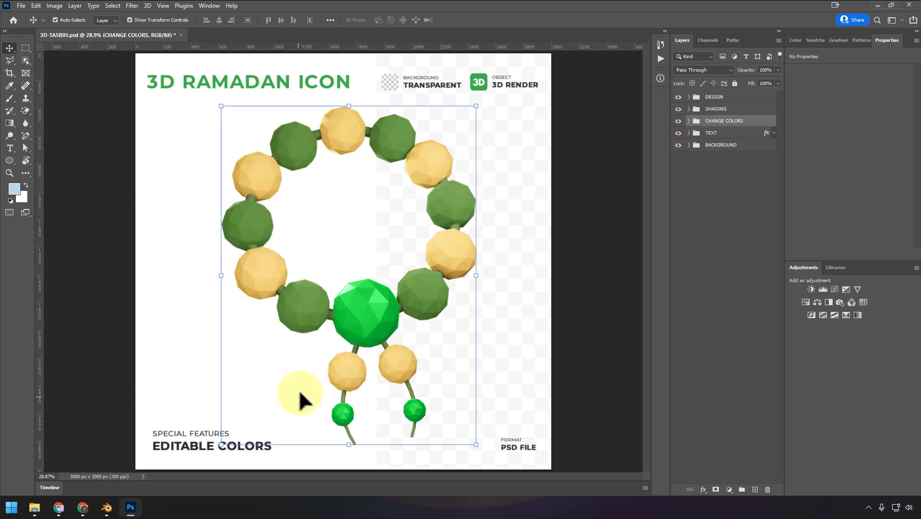
- Switch to Chrome and view the published files on Freepik Contributor and the beginning of the Algrafika Image Exporter page
click(85, 510)
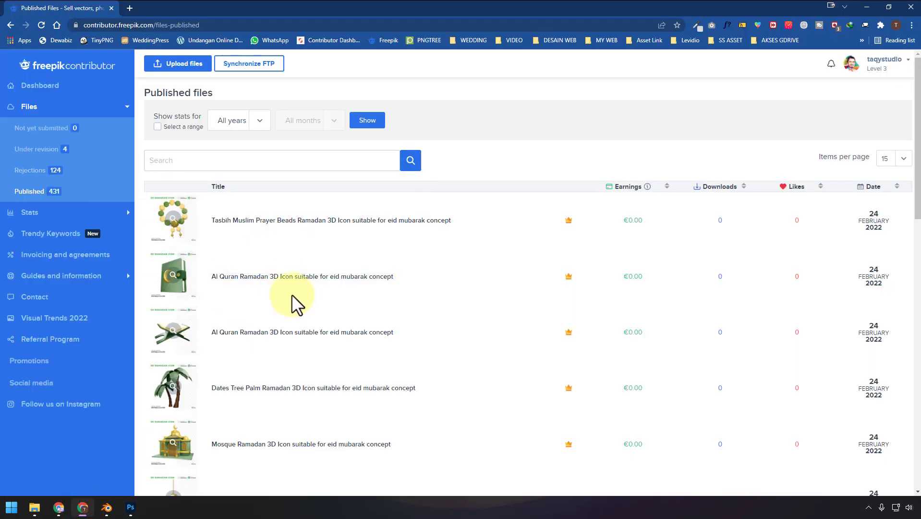
mouse_move(173, 226)
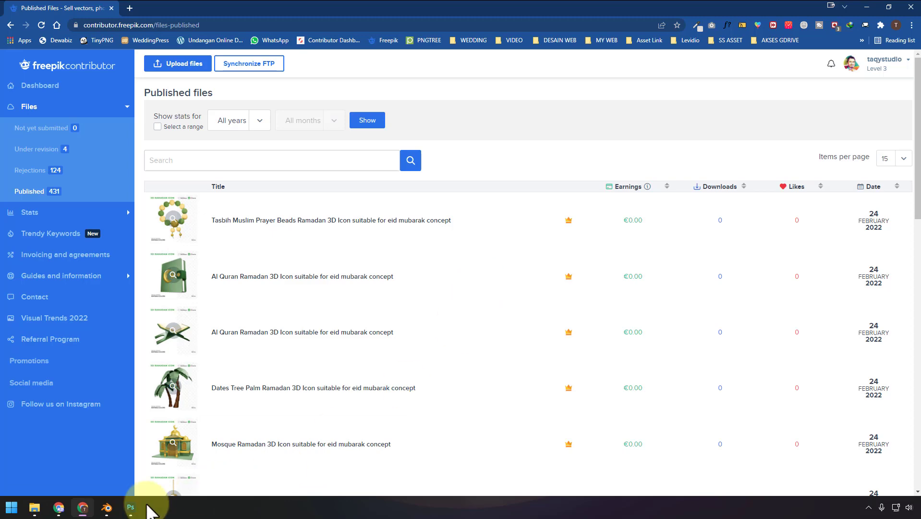
click(59, 507)
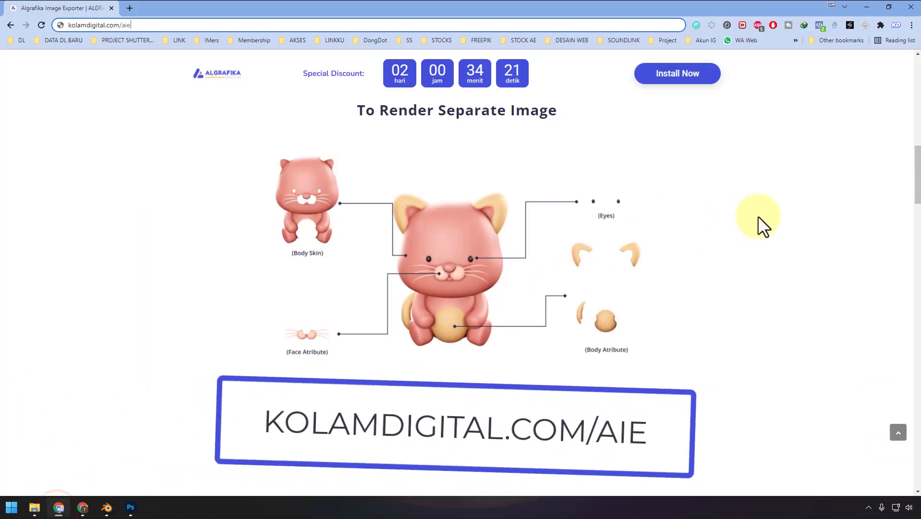
scroll(739, 233, up, 10)
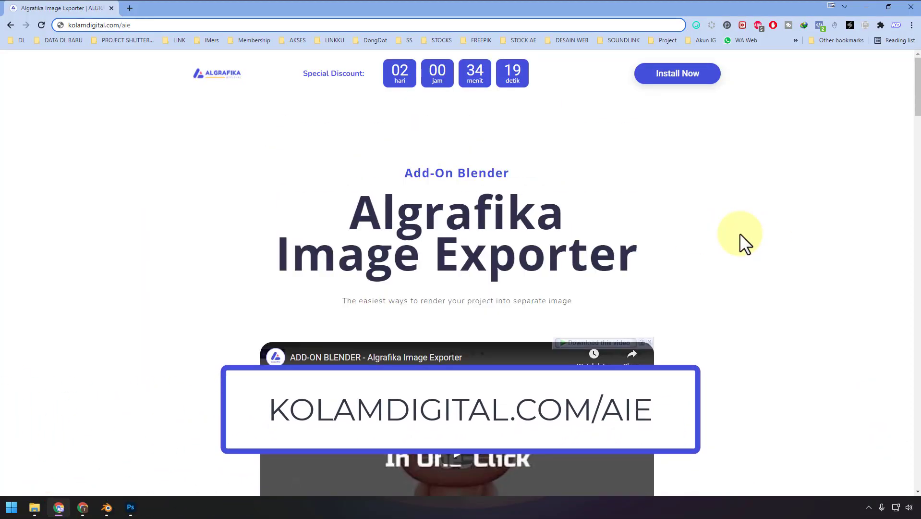